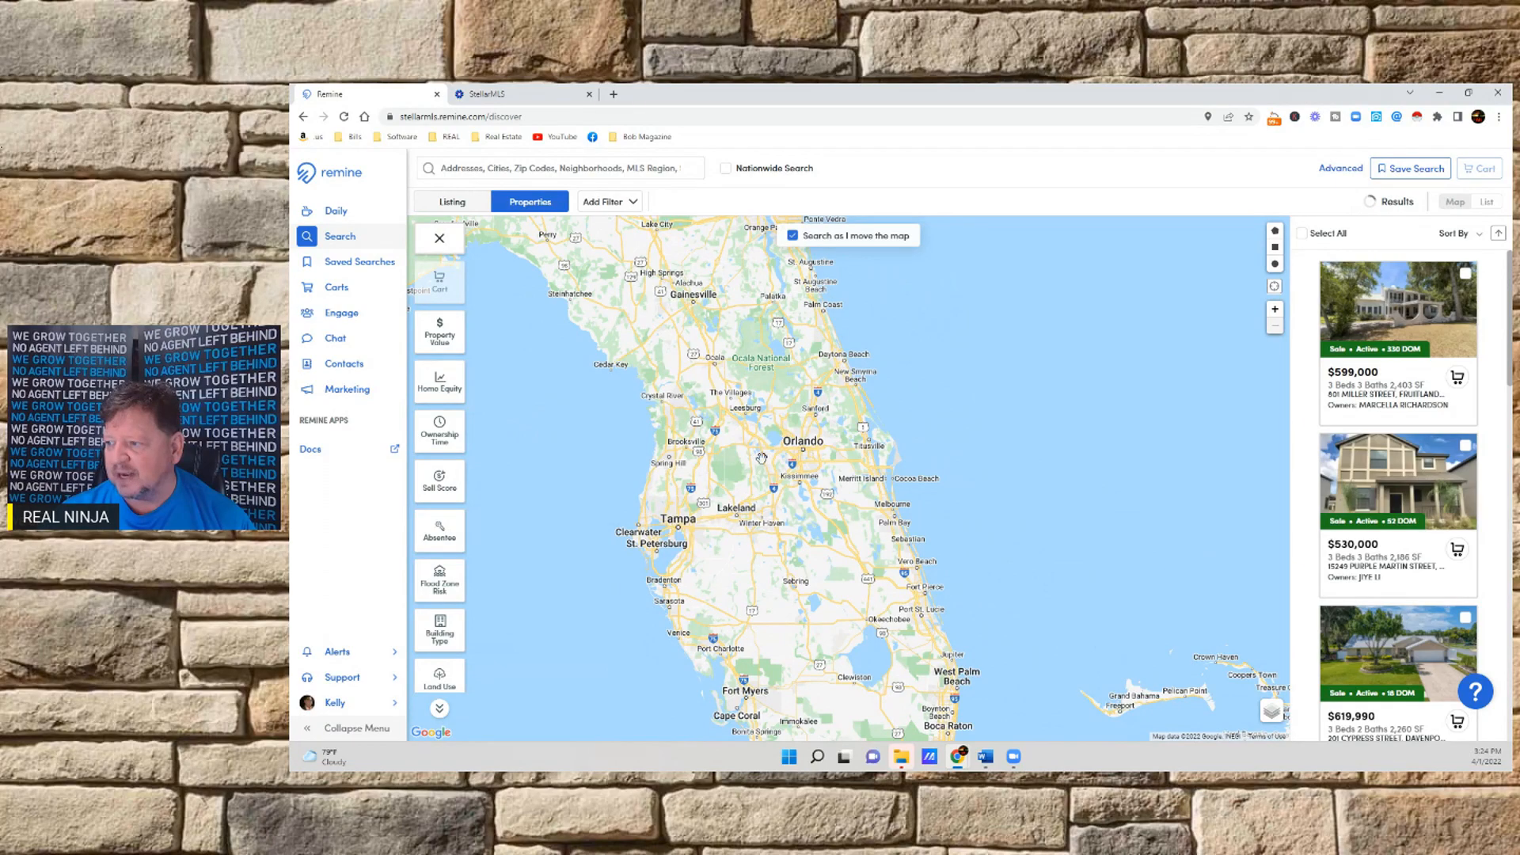
# Draw a rectangular search area on the map west of Orlando, from near Summerfield down past the Green Swamp Wilderness Preserve and east to Lake Apopka
pyautogui.moveTo(752, 496); pyautogui.dragTo(759, 546)
pyautogui.scroll(2, 759, 546)
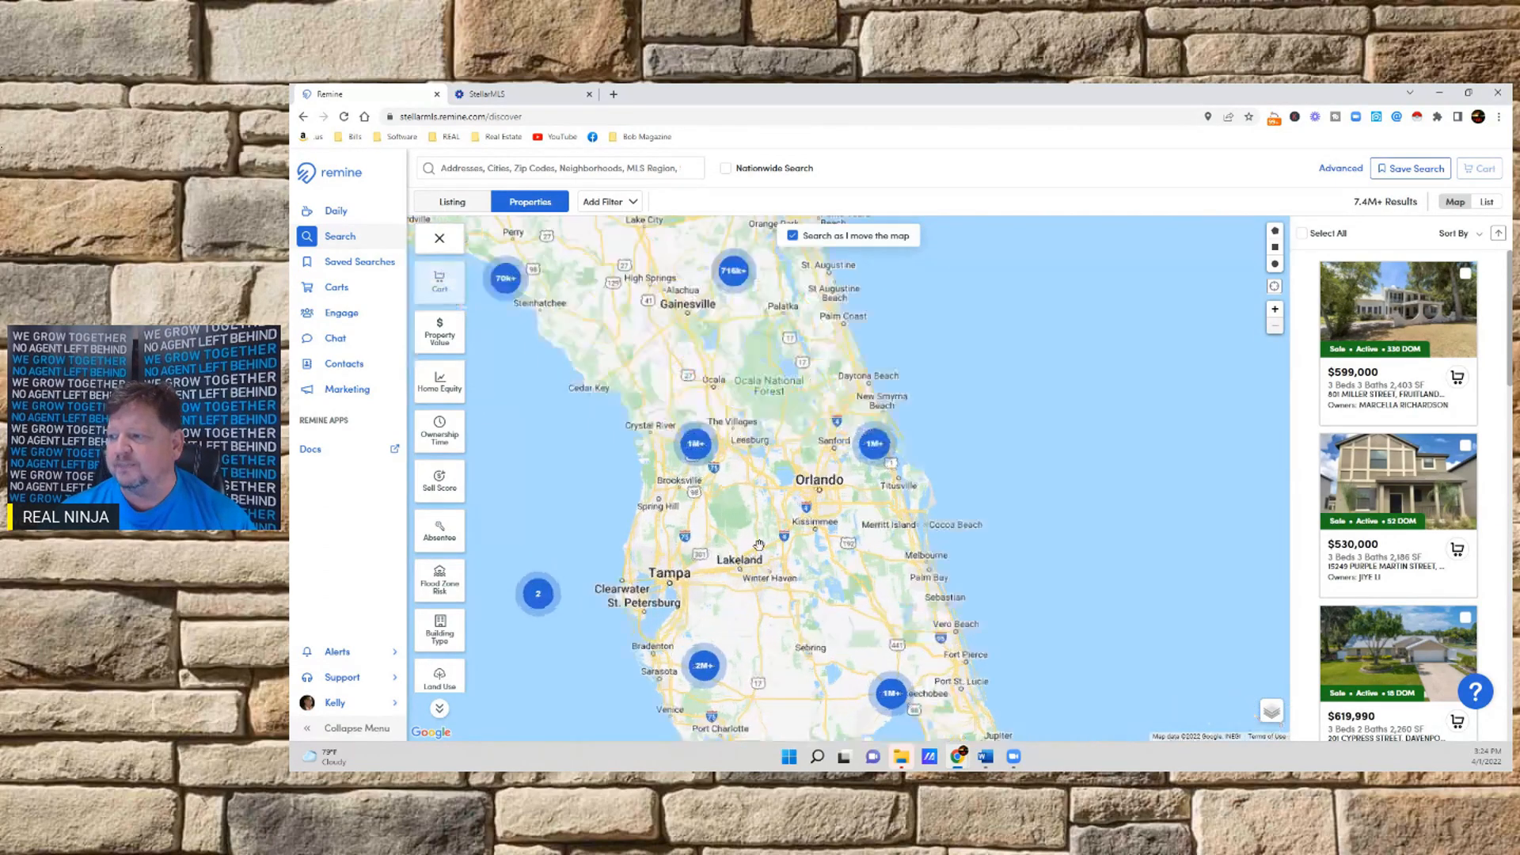
pyautogui.moveTo(738, 485); pyautogui.dragTo(735, 718)
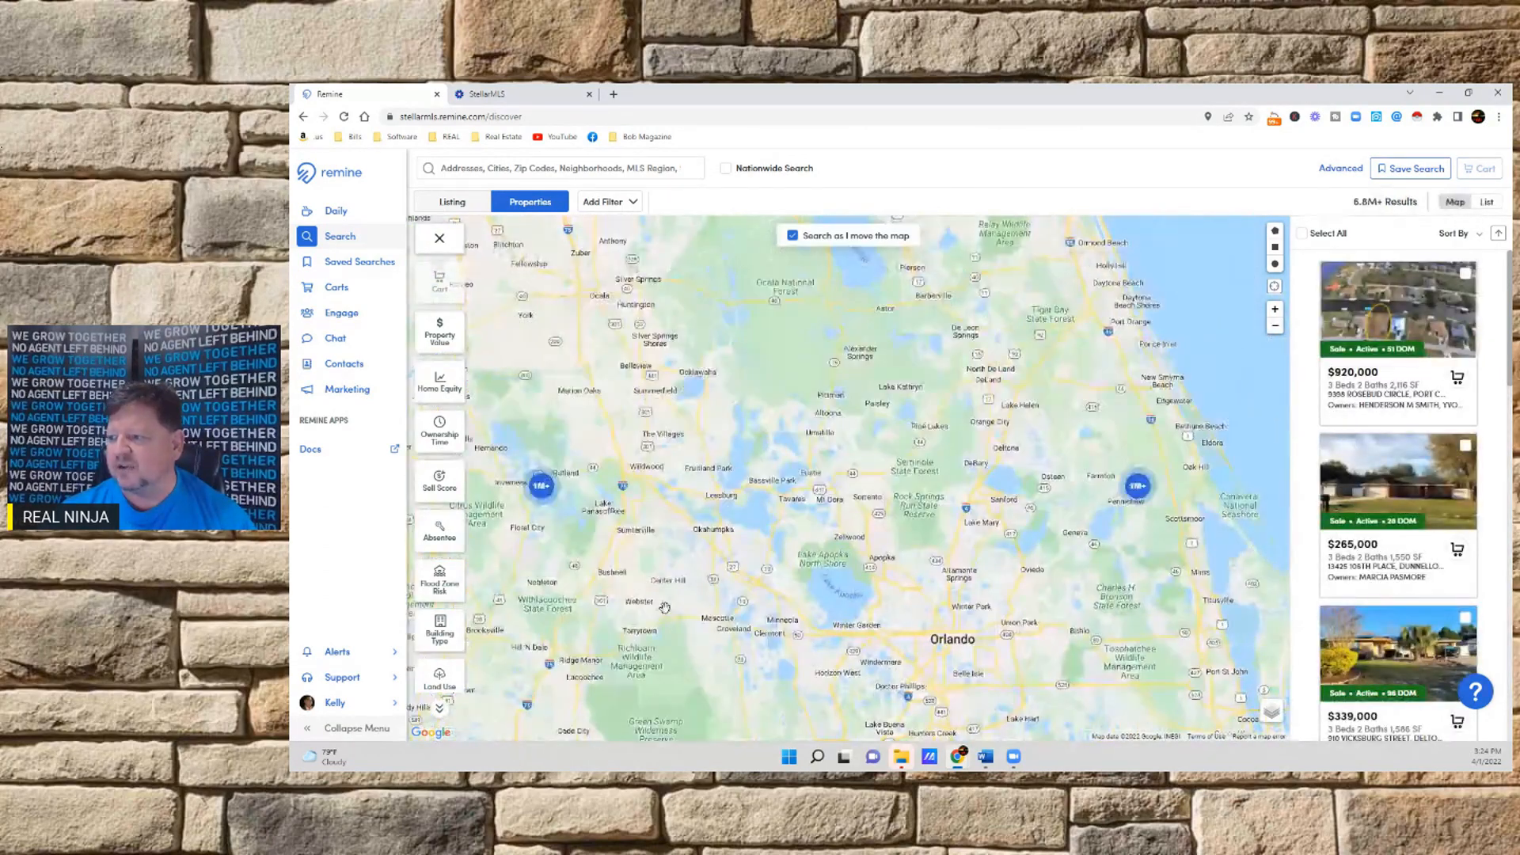
pyautogui.moveTo(665, 611); pyautogui.dragTo(710, 485)
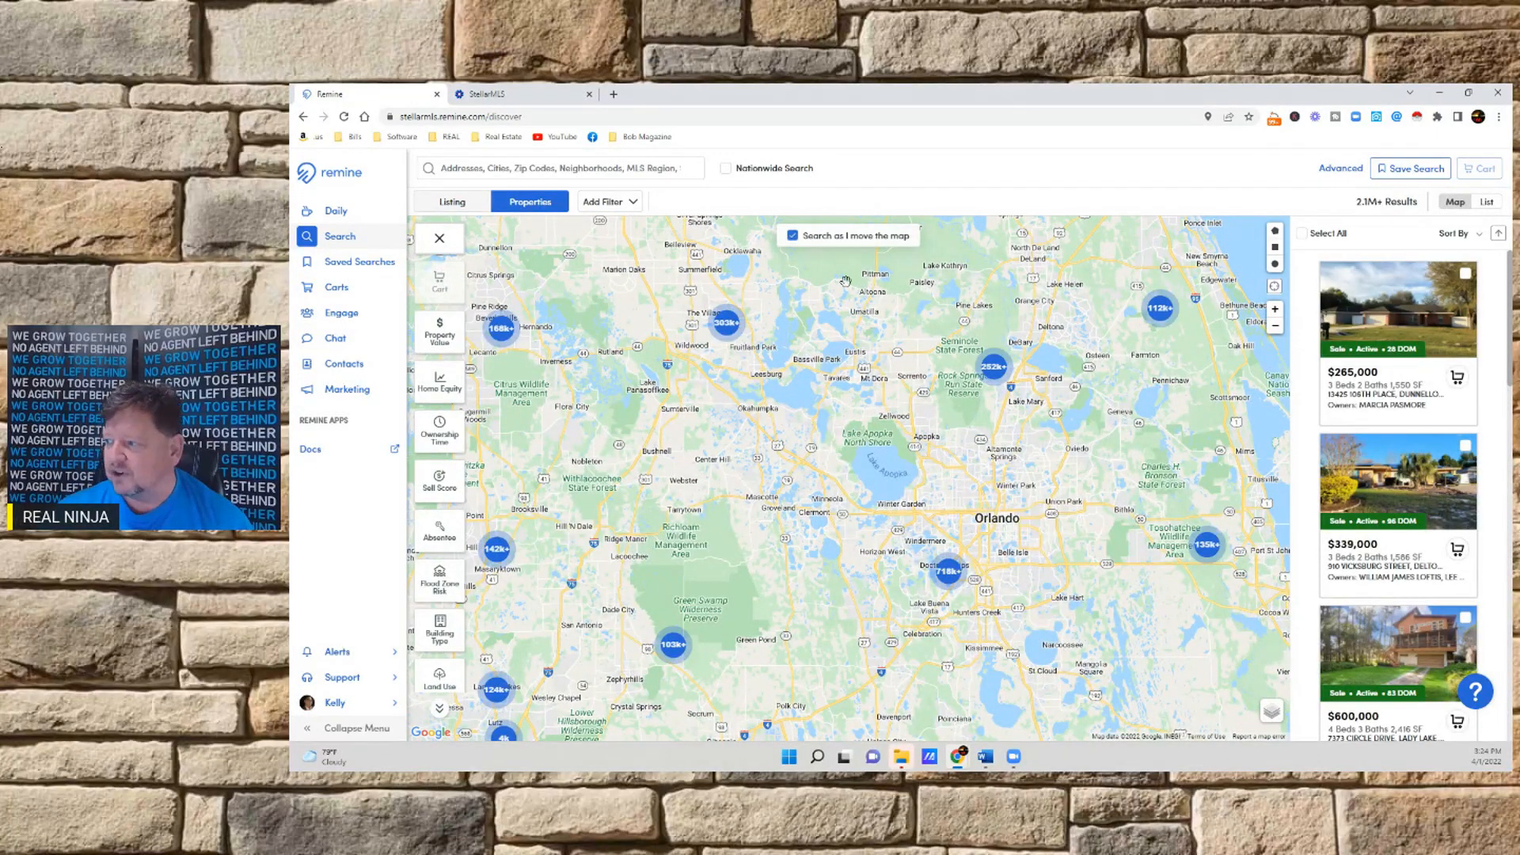
pyautogui.click(1274, 249)
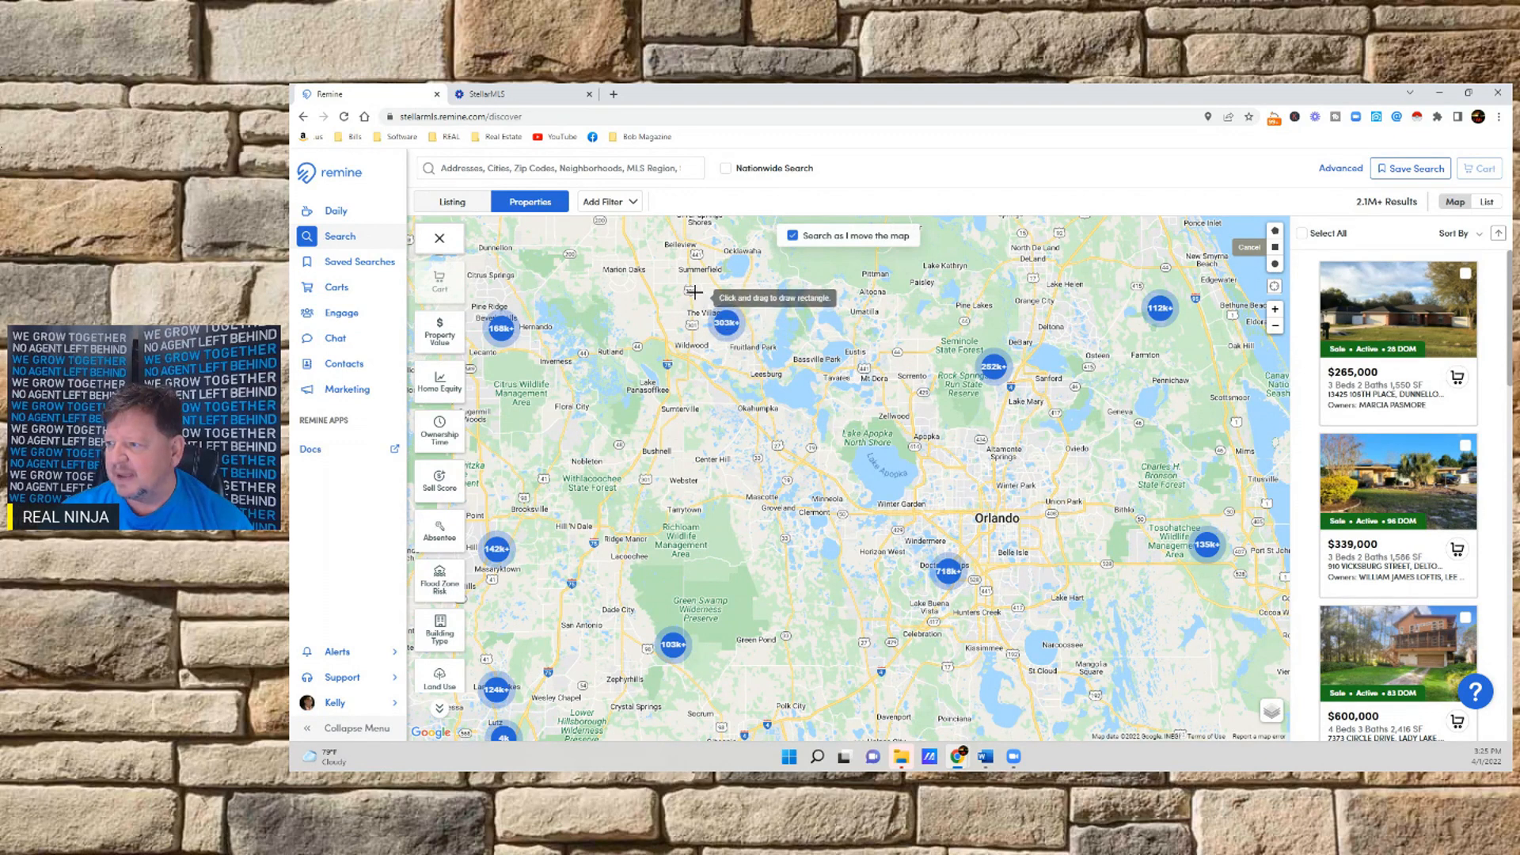
pyautogui.moveTo(665, 256)
pyautogui.mouseDown()
pyautogui.moveTo(756, 305)
pyautogui.moveTo(890, 467)
pyautogui.moveTo(915, 623)
pyautogui.mouseUp()
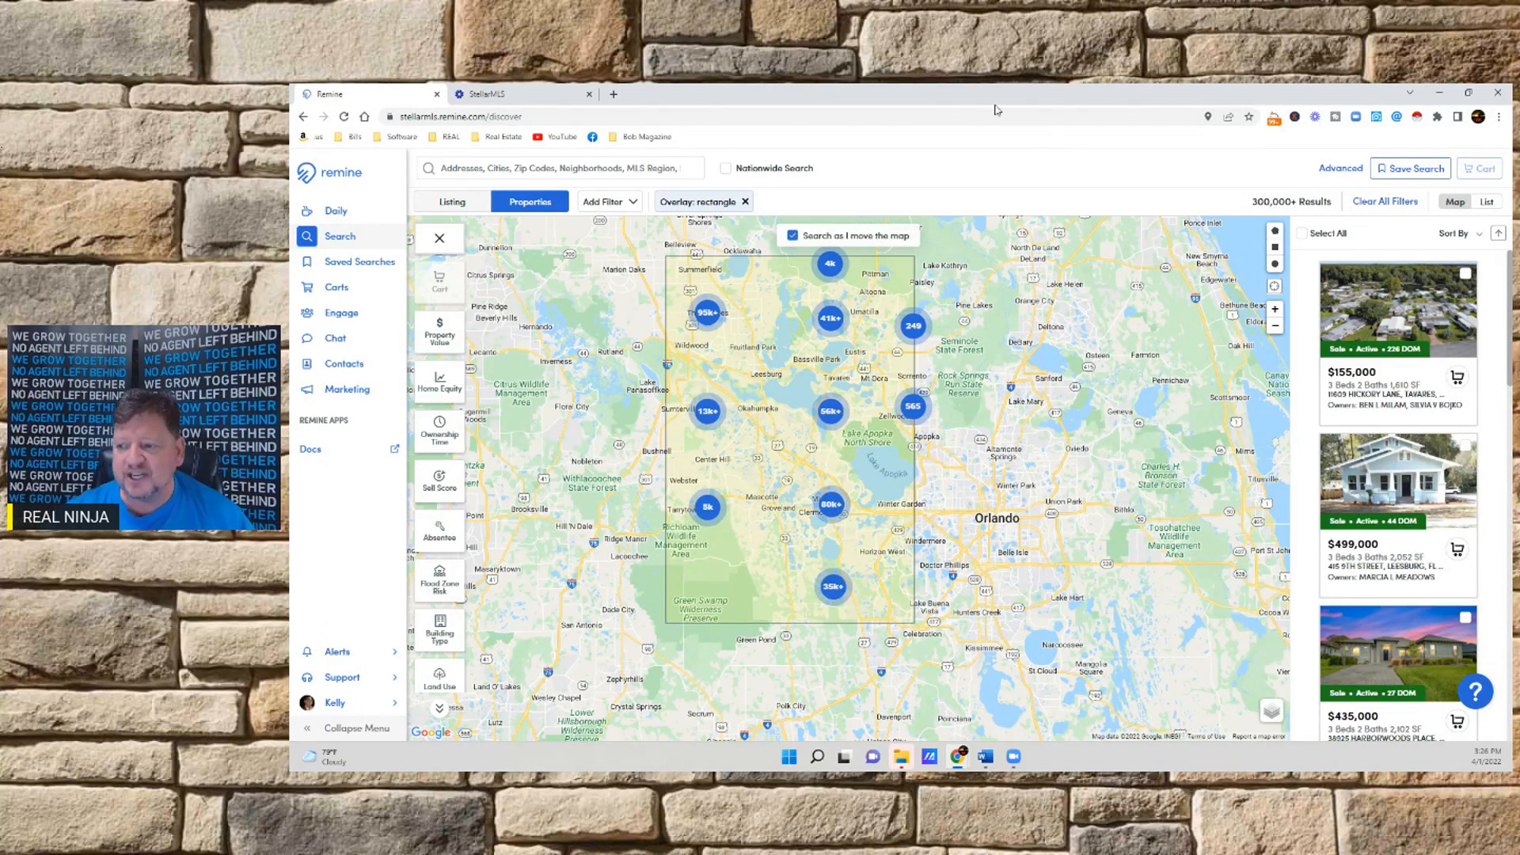
# Filter the properties in the drawn area to a minimum property value of 300000
pyautogui.click(427, 489)
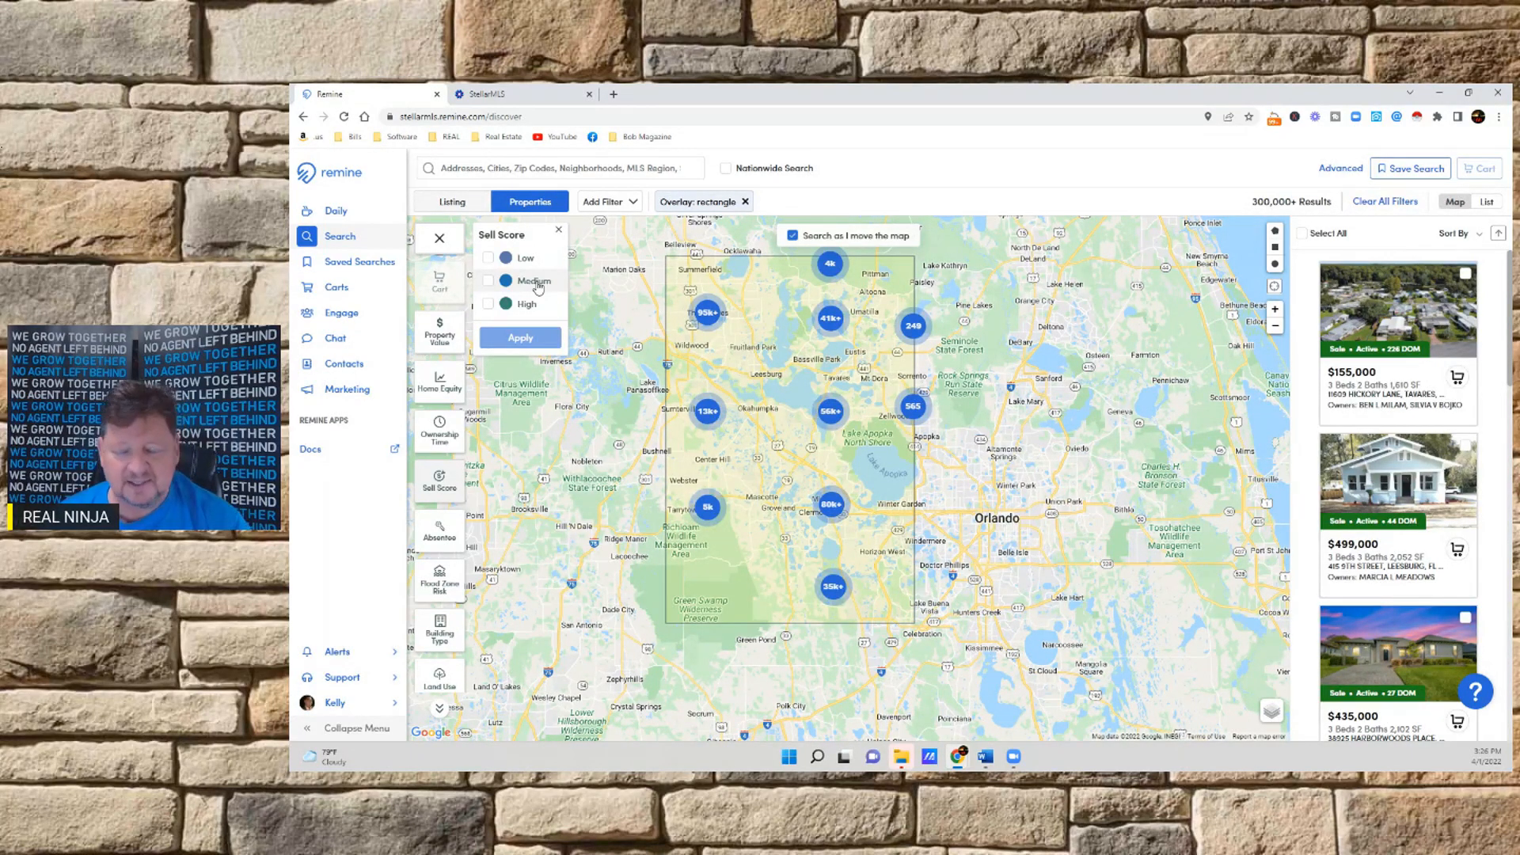
pyautogui.click(556, 227)
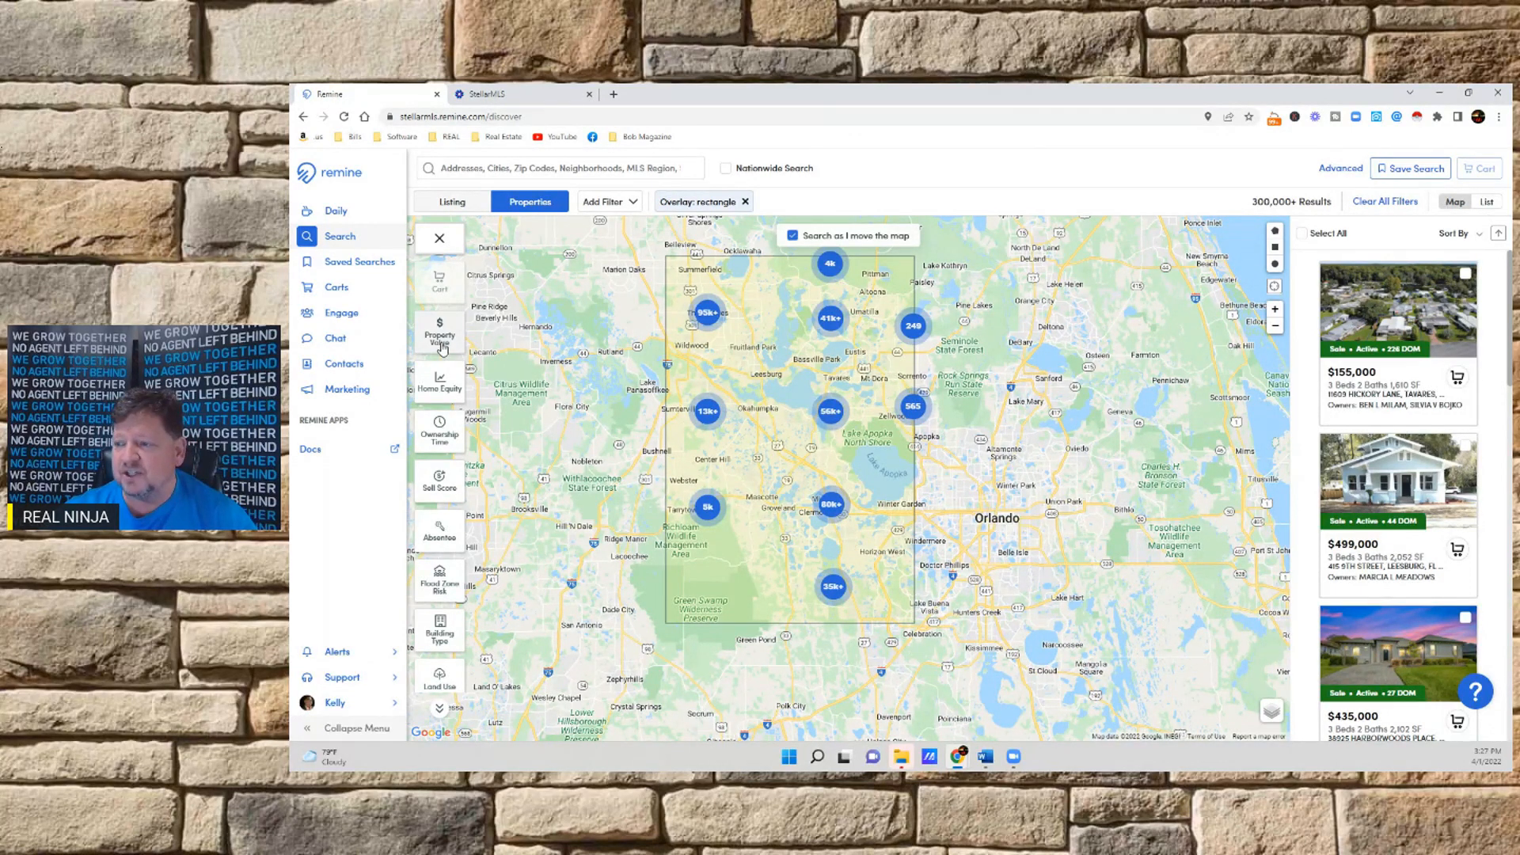
pyautogui.click(441, 348)
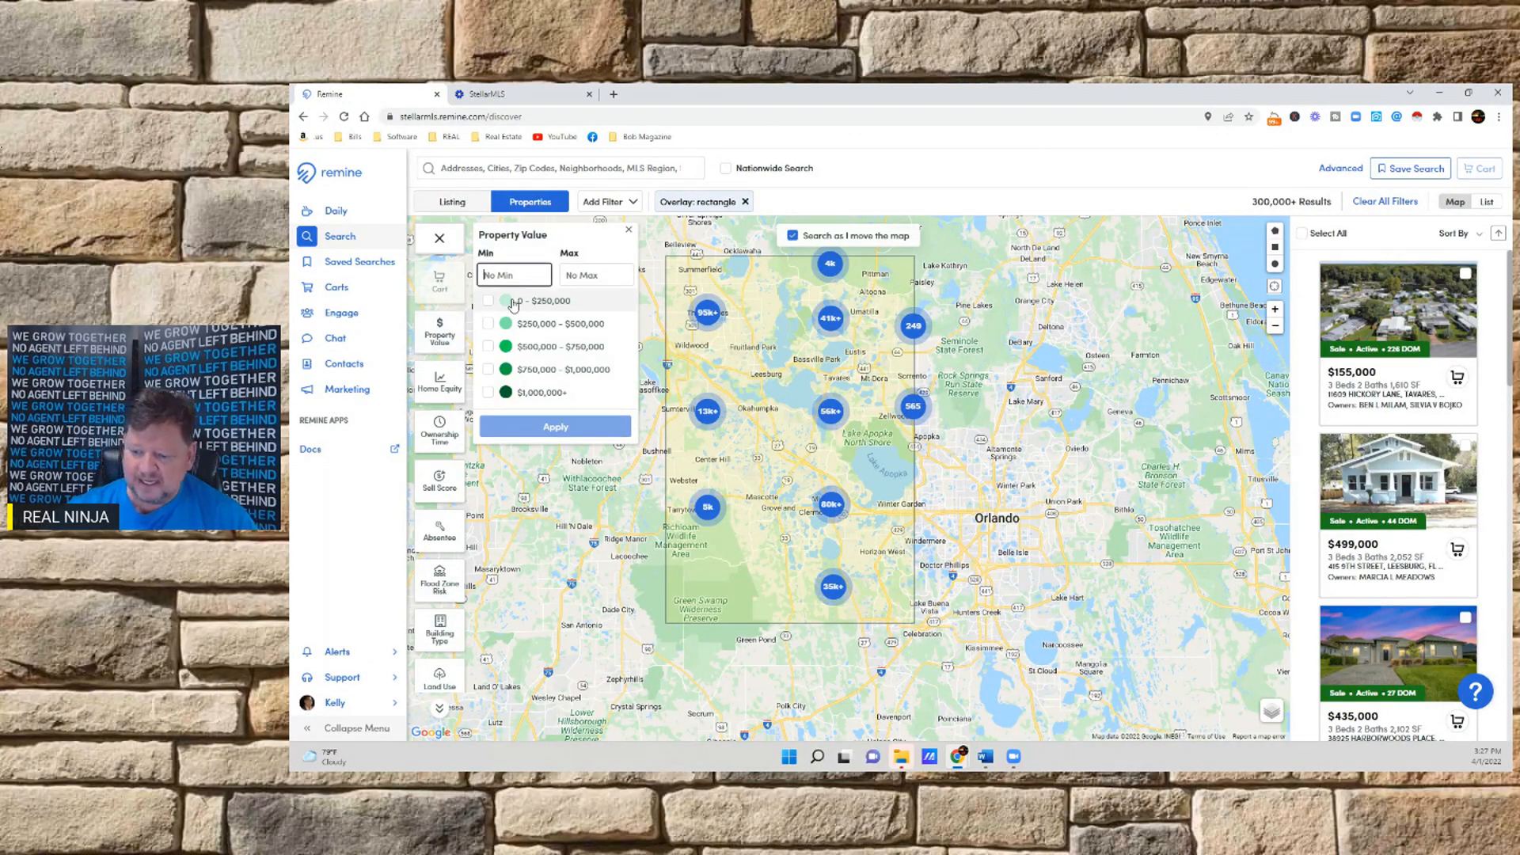
pyautogui.write('30000')
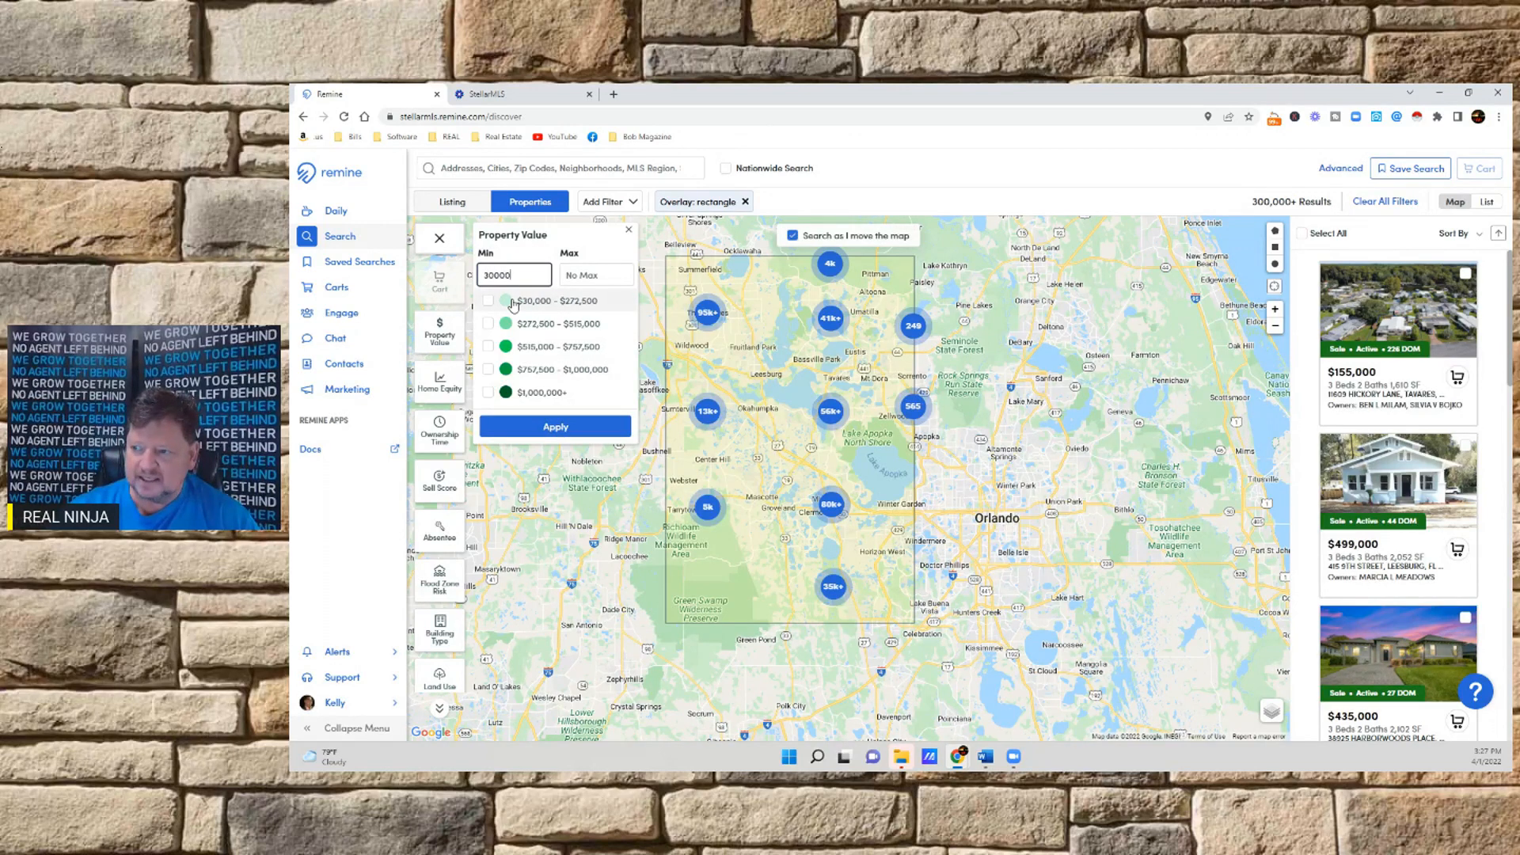
pyautogui.write('0')
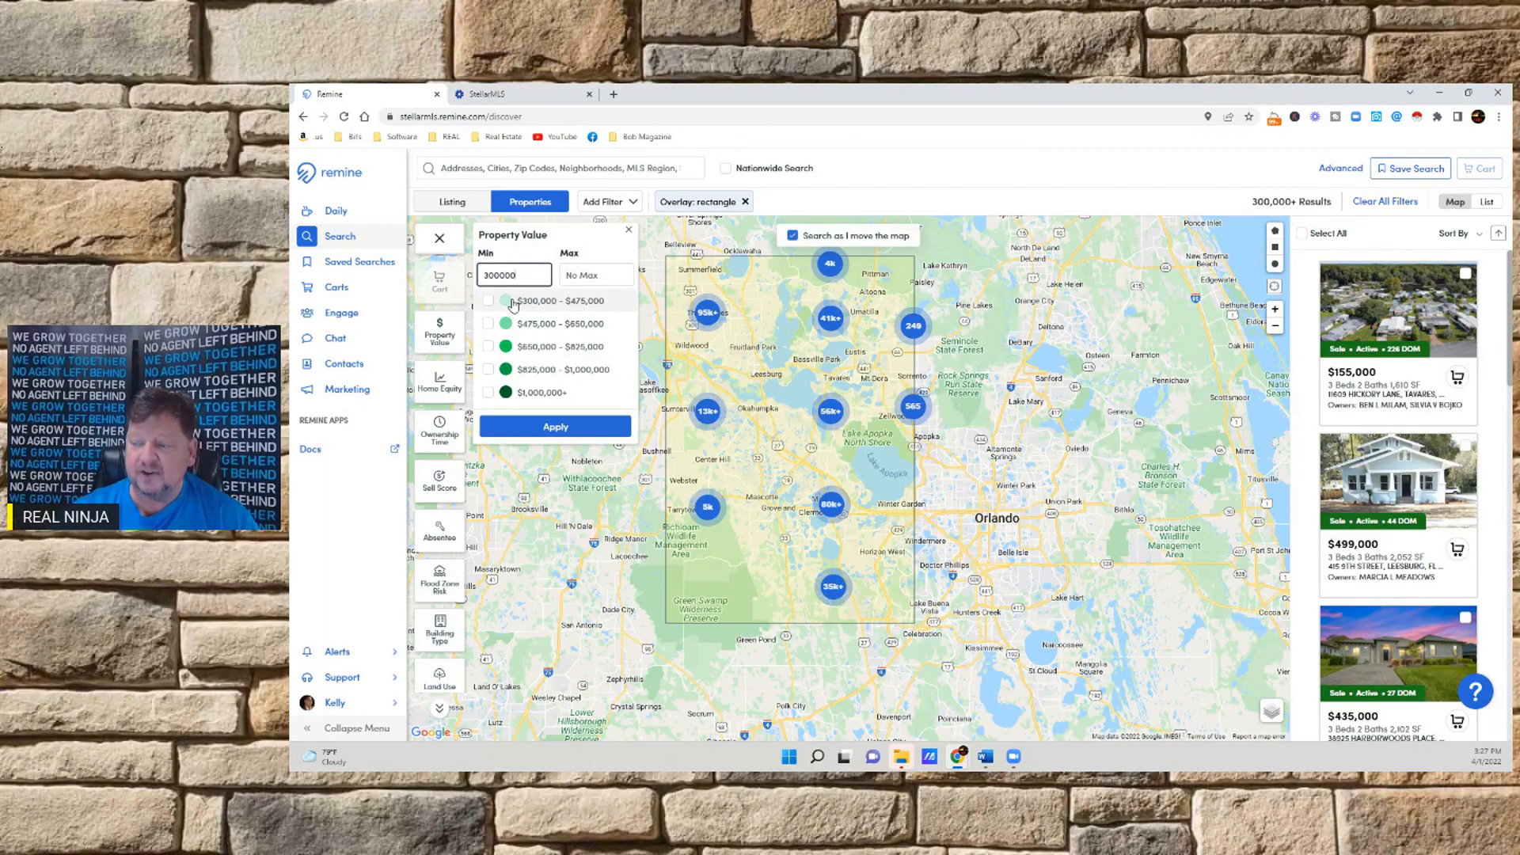
pyautogui.click(546, 428)
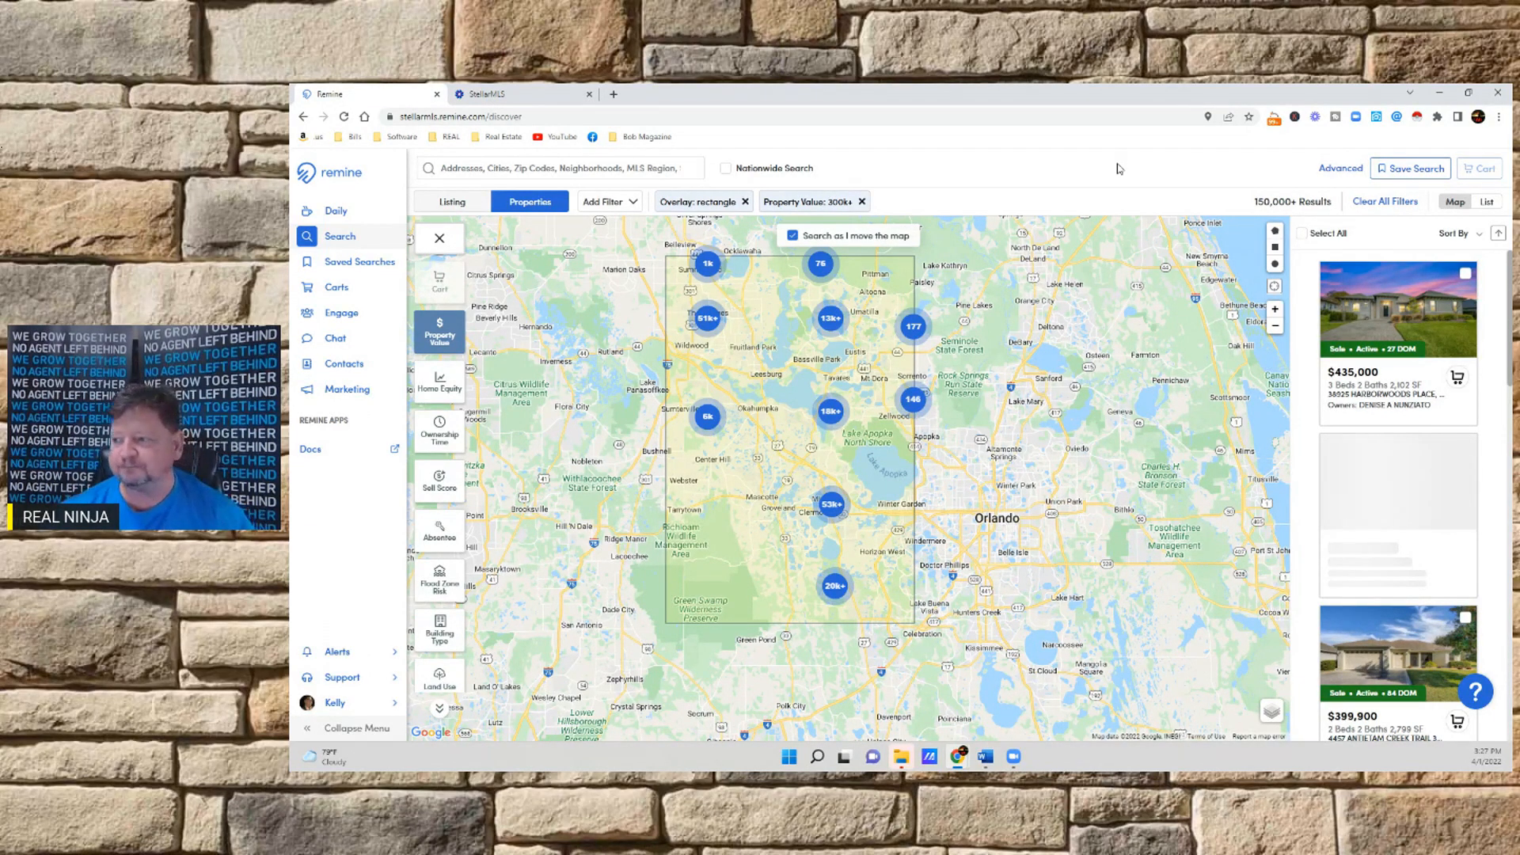
# Add a home equity filter with a minimum of 75000
pyautogui.click(440, 383)
pyautogui.click(513, 276)
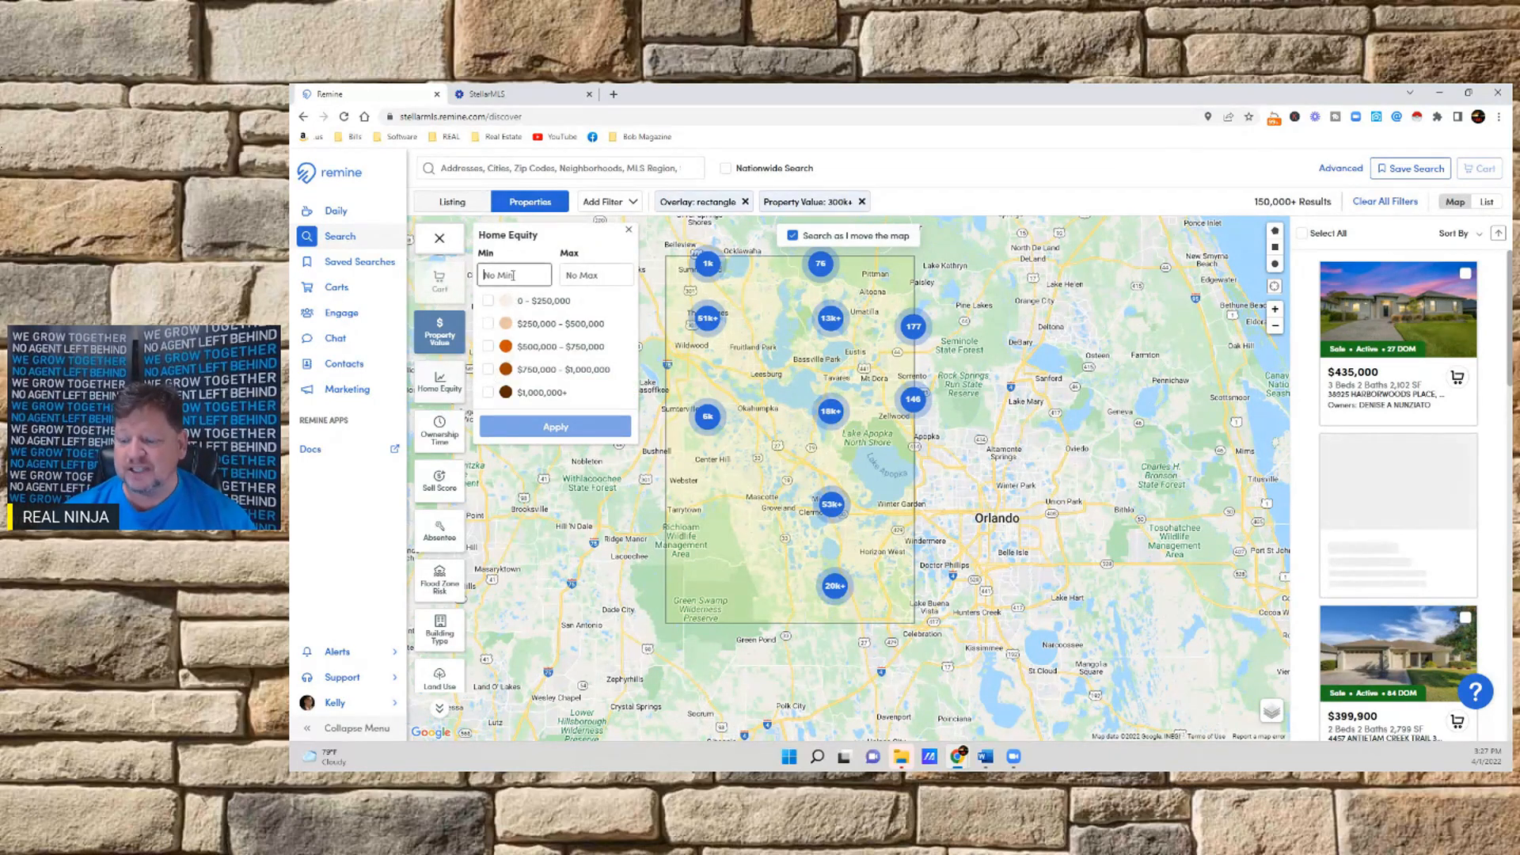
pyautogui.write('75000')
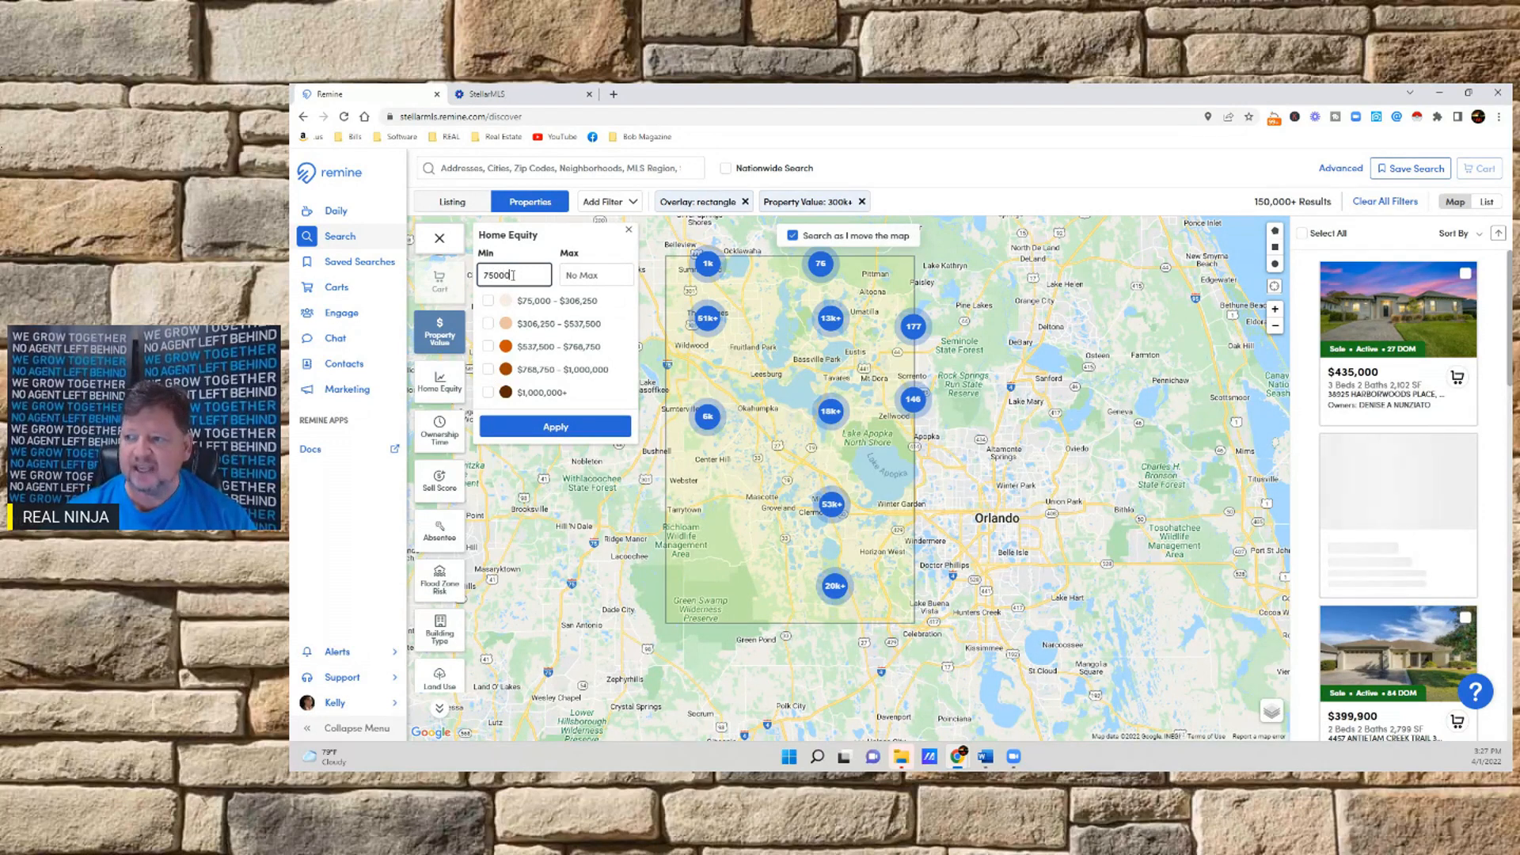
pyautogui.click(546, 425)
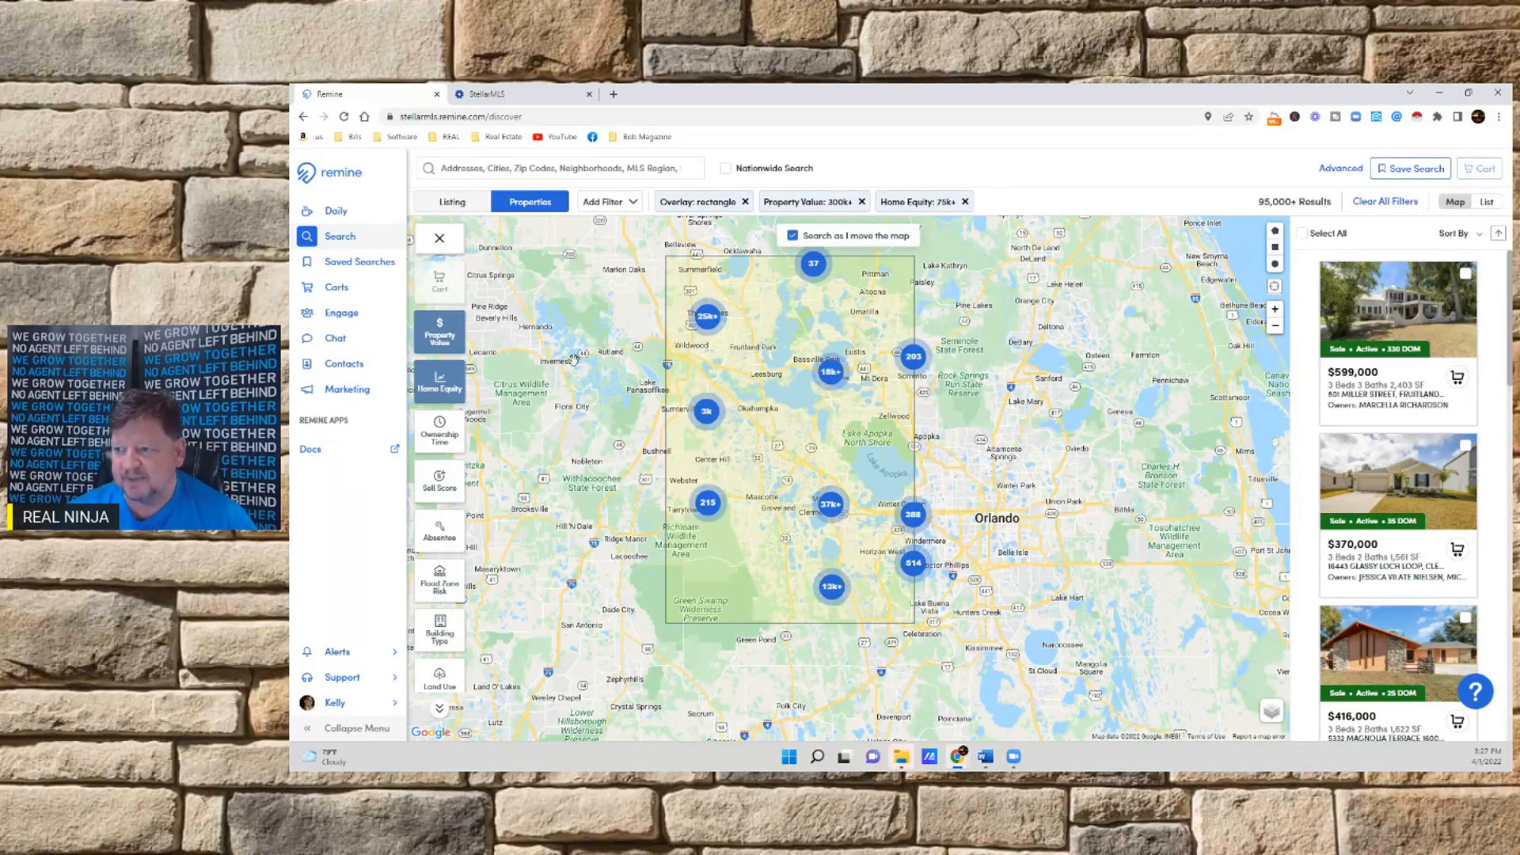
# Add an ownership time filter with a minimum of 5 years
pyautogui.click(440, 433)
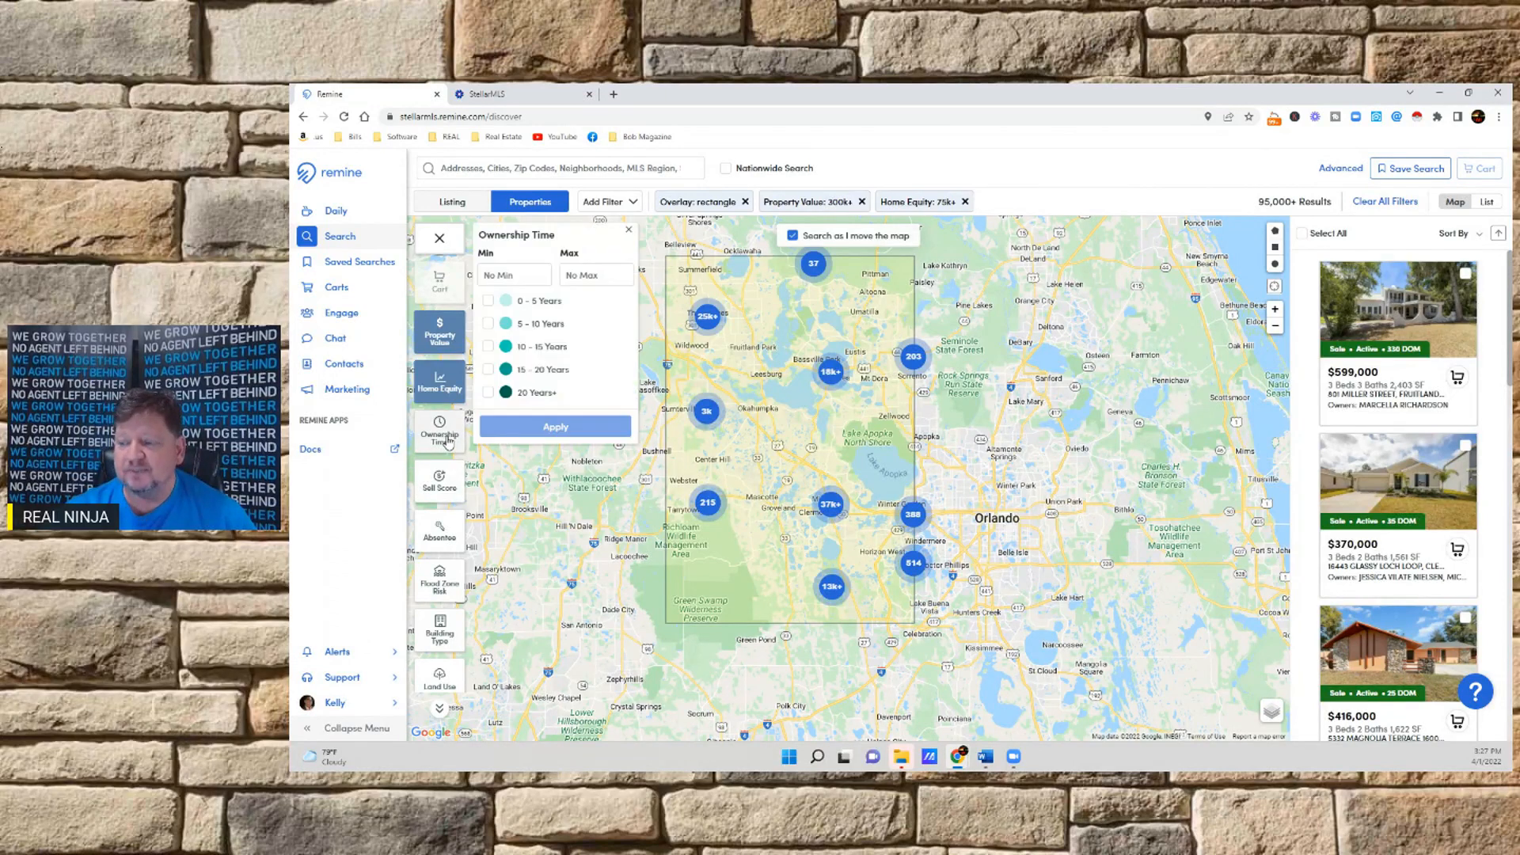
pyautogui.click(514, 275)
pyautogui.write('5')
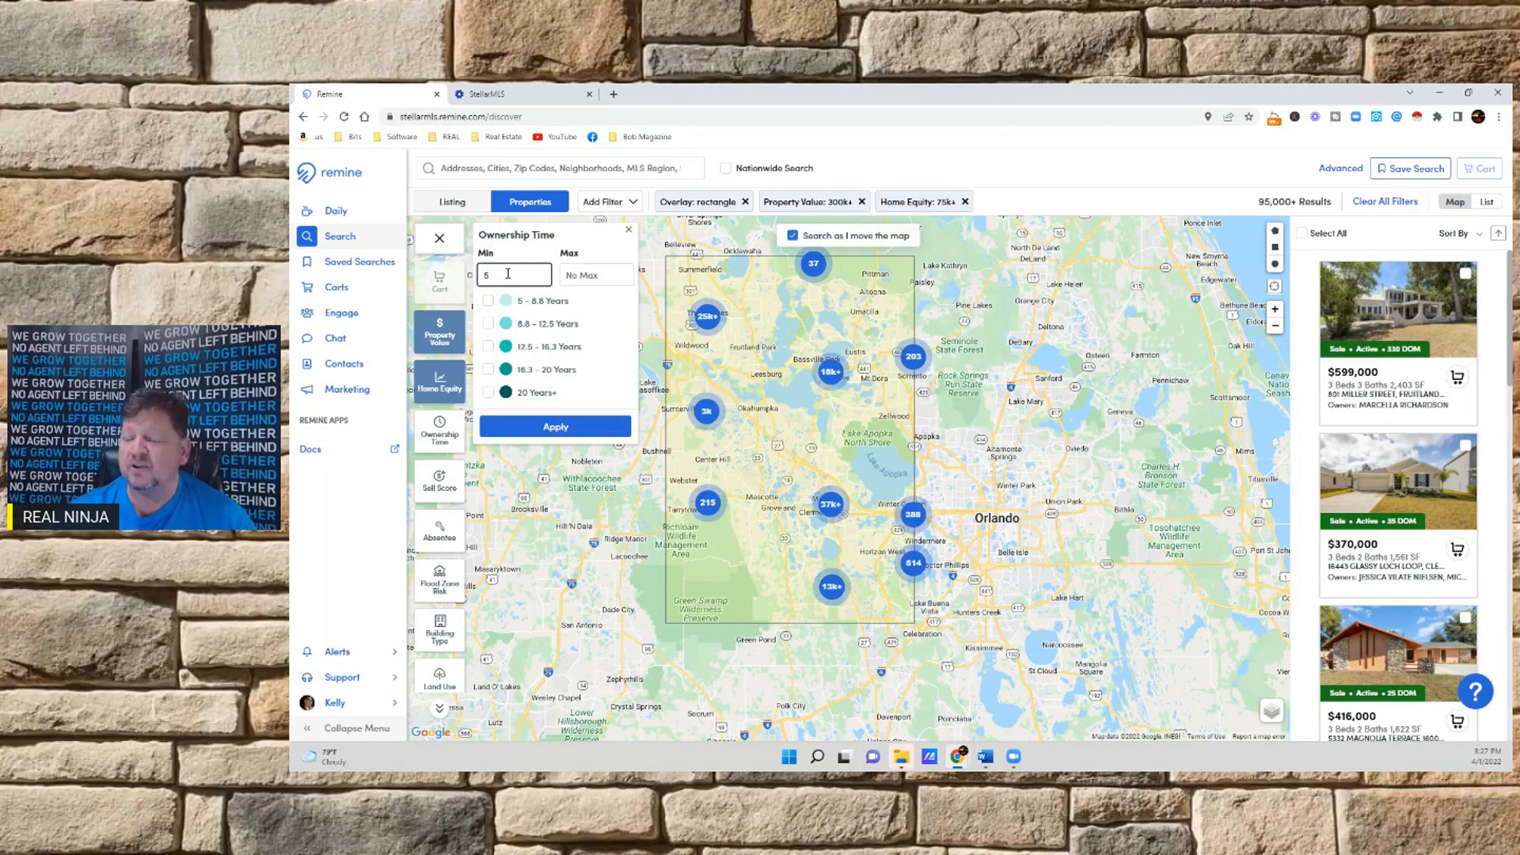
pyautogui.click(556, 426)
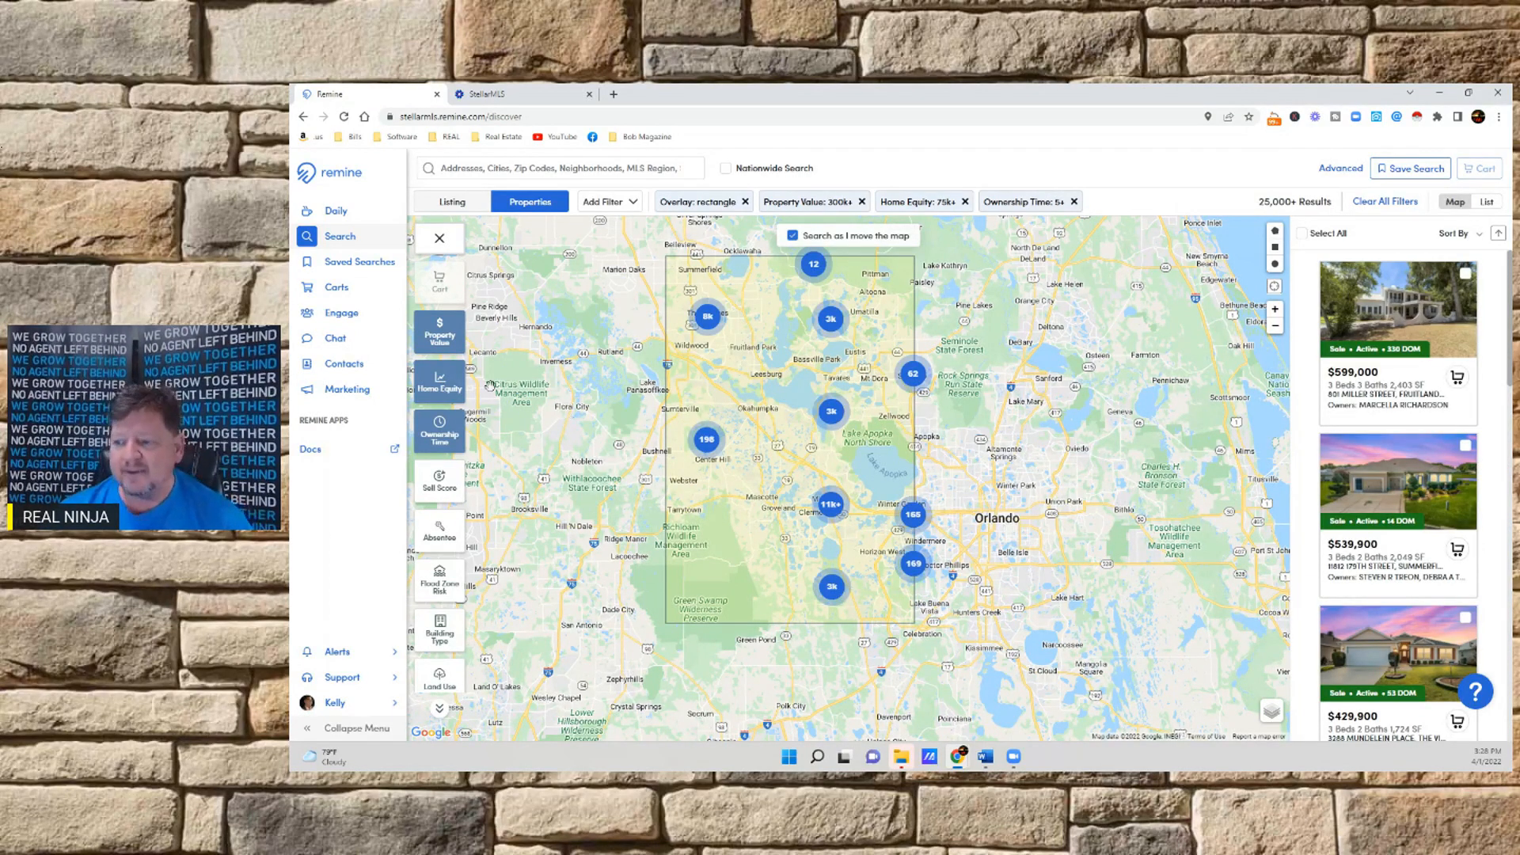
# Limit the results to absentee owners, including both Absentee, In State and Absentee, Out of State
pyautogui.click(446, 536)
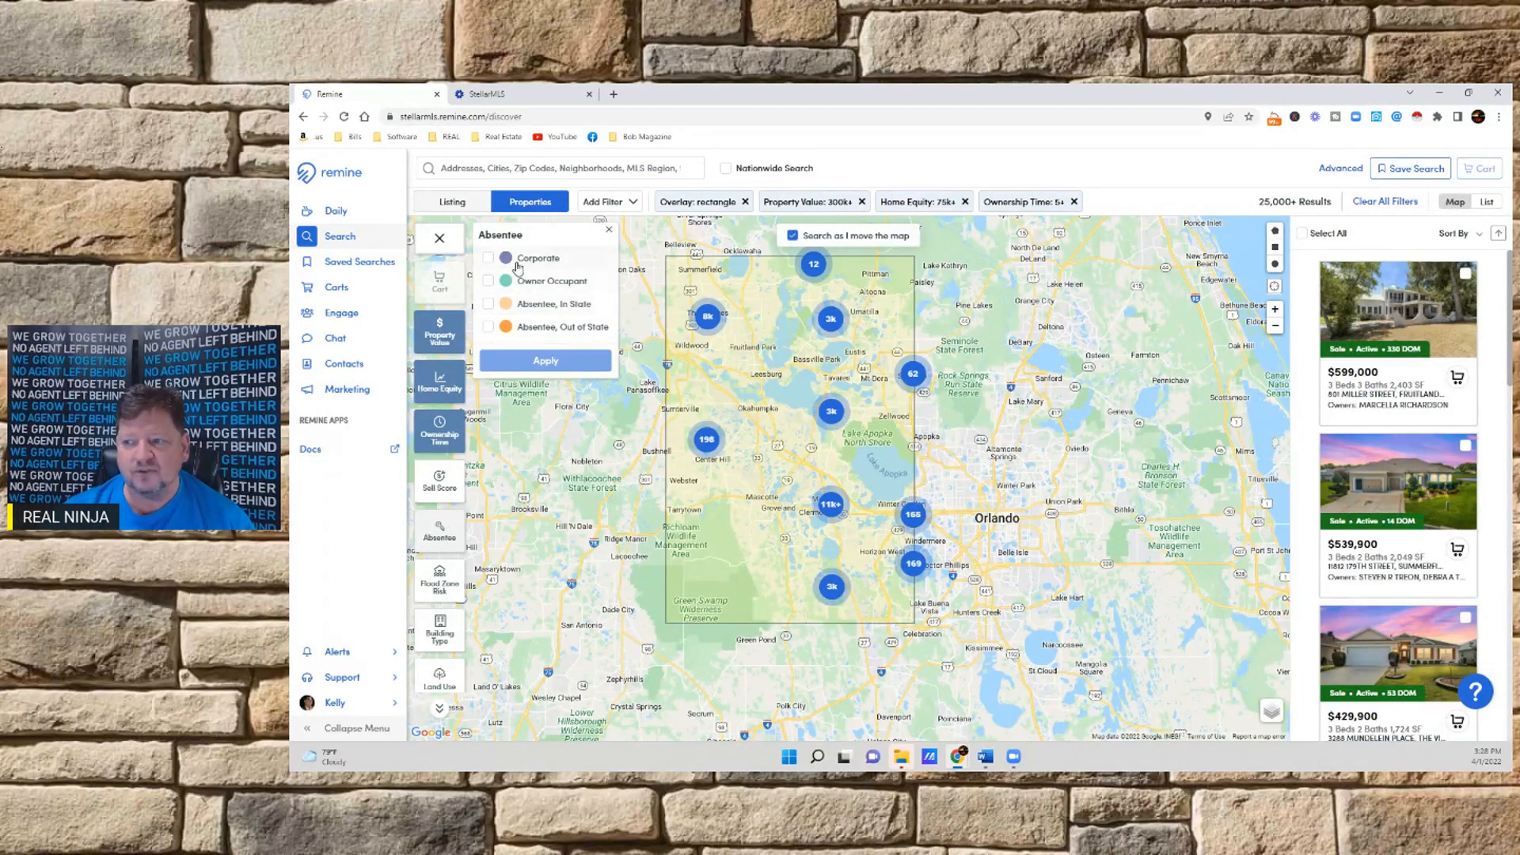
pyautogui.click(488, 304)
pyautogui.click(489, 327)
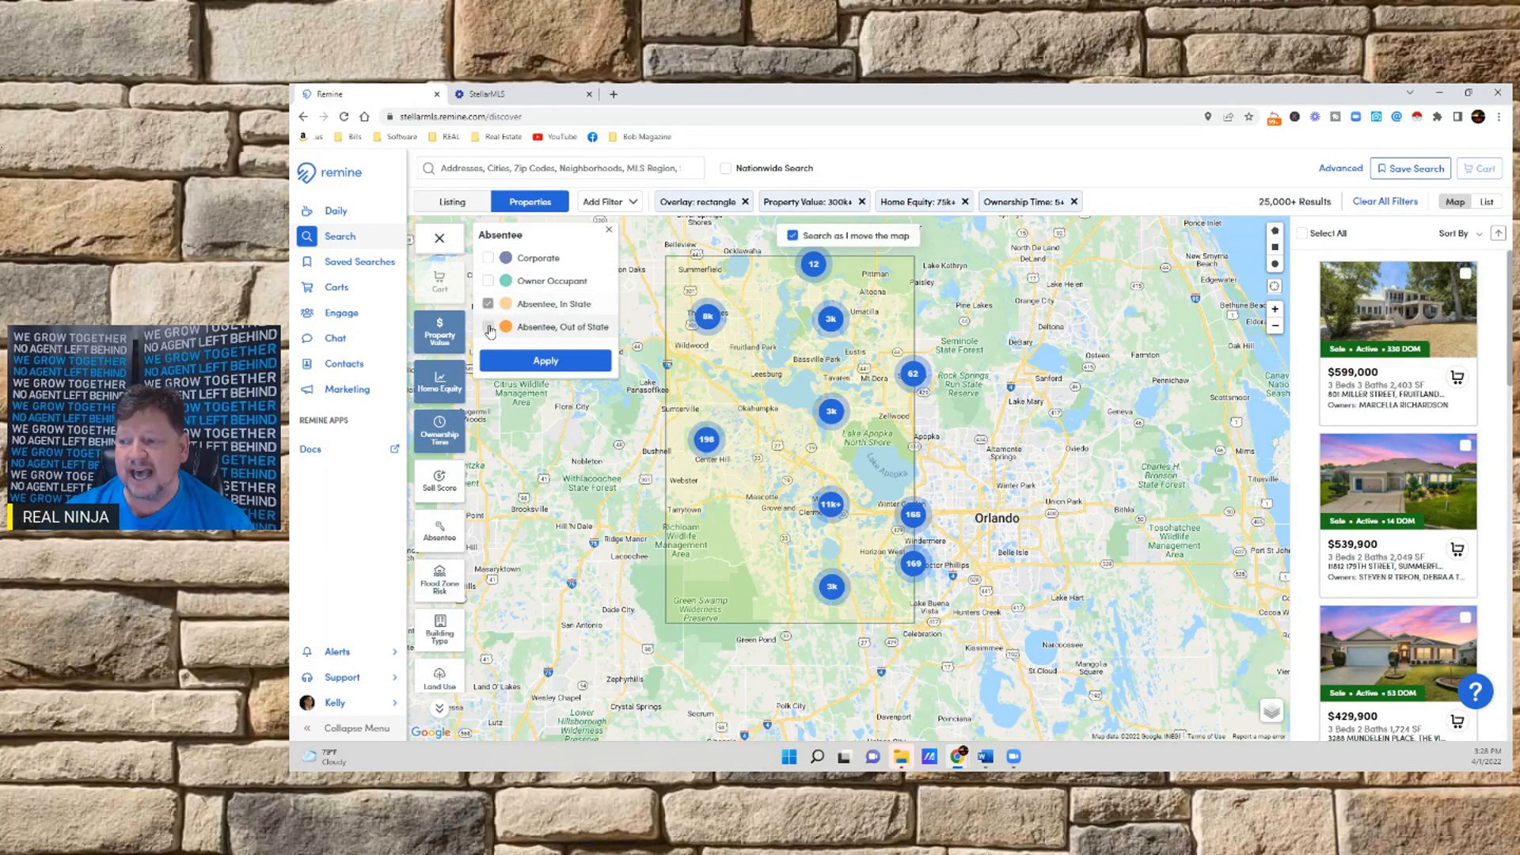
pyautogui.click(532, 361)
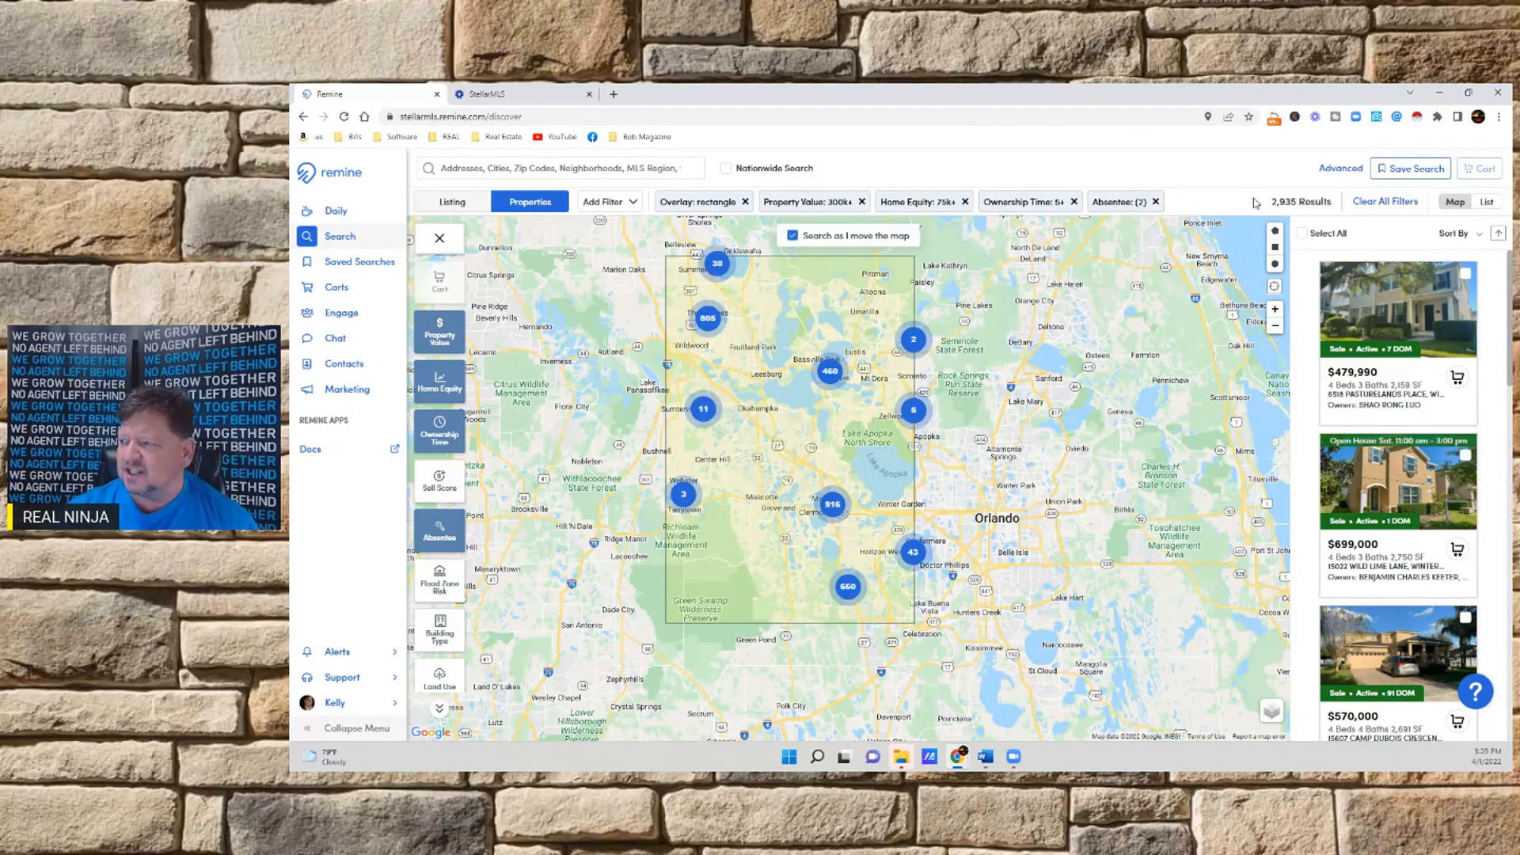
# Restrict the results to properties with a High sell score
pyautogui.click(439, 480)
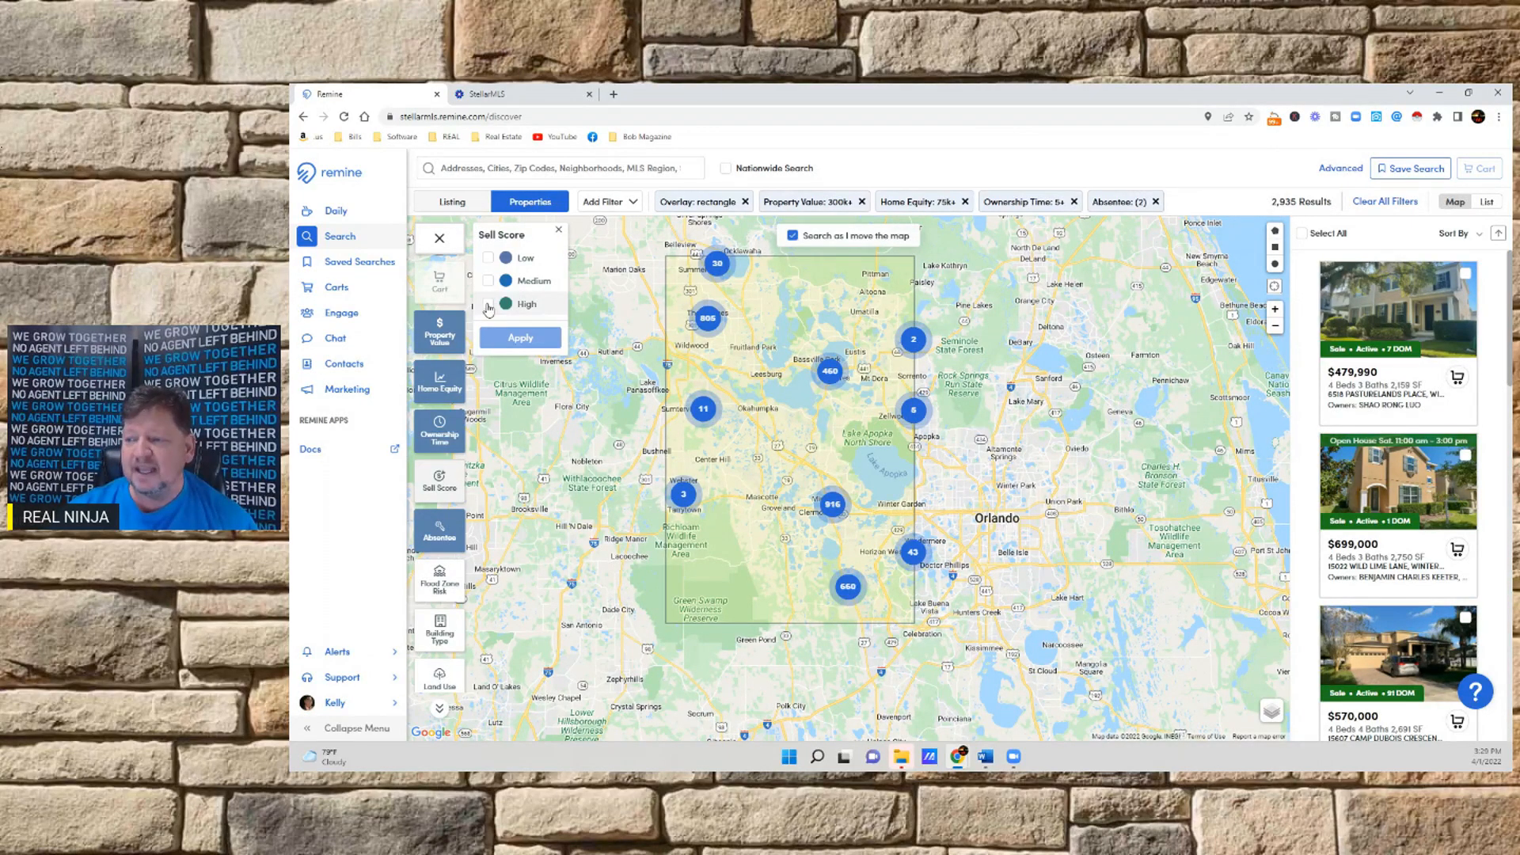
pyautogui.click(488, 306)
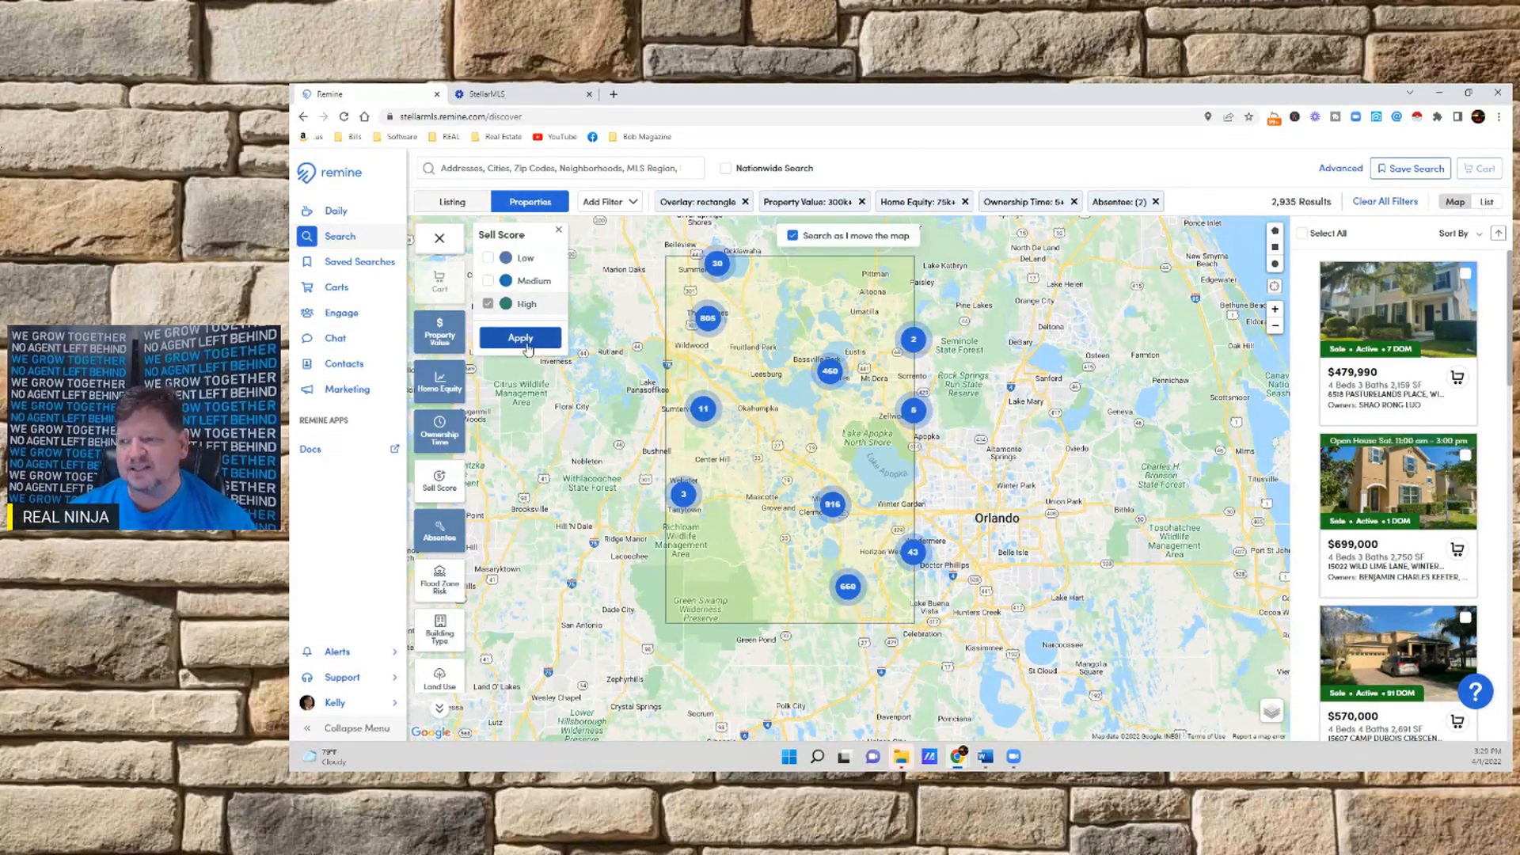
pyautogui.click(527, 345)
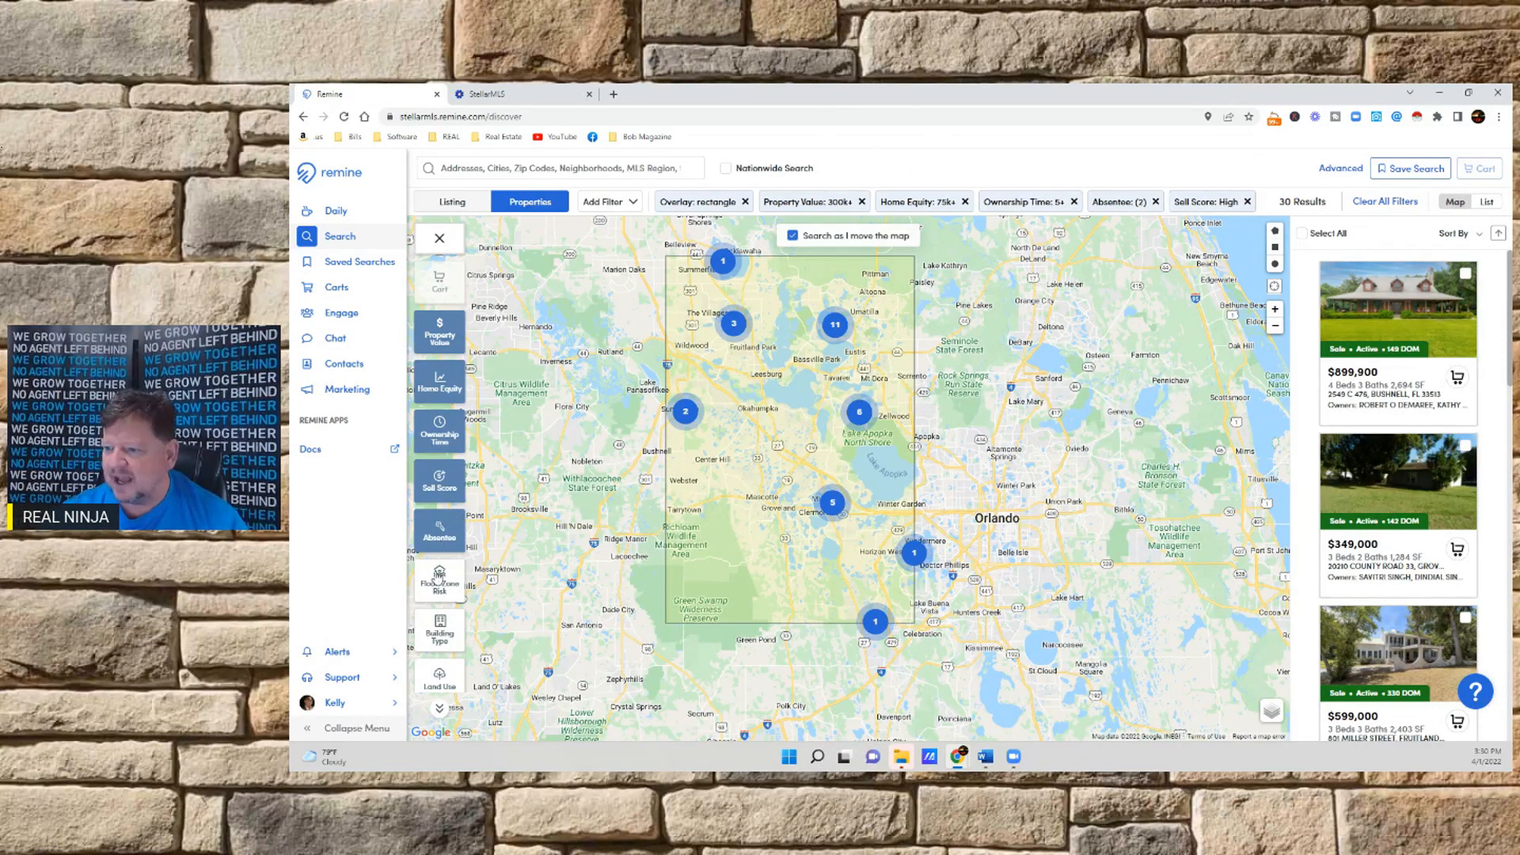
# Remove the High sell score restriction from the property filters
pyautogui.click(439, 482)
pyautogui.click(489, 304)
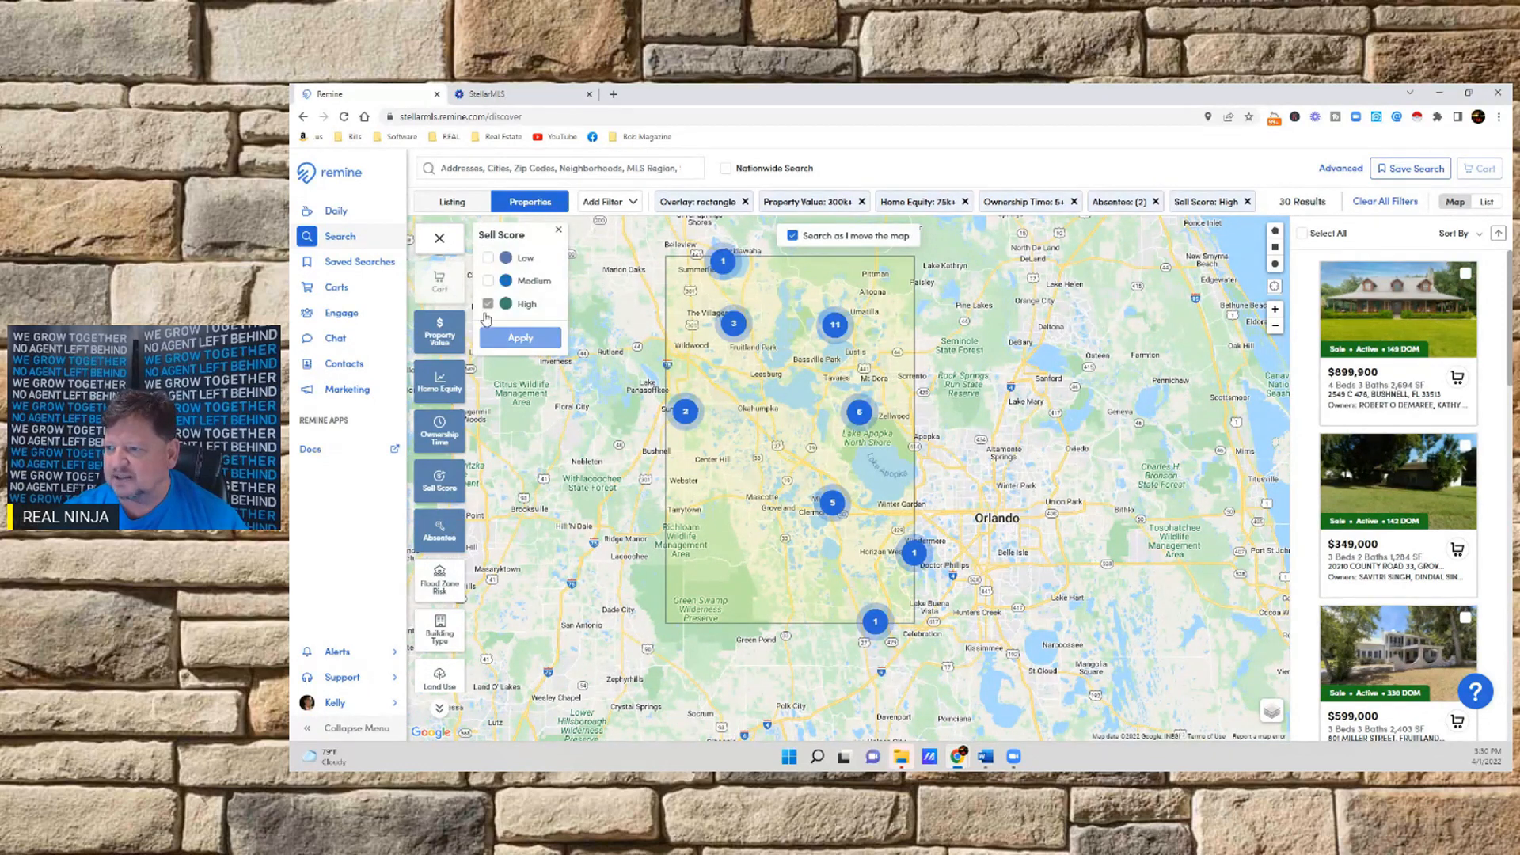
pyautogui.click(520, 337)
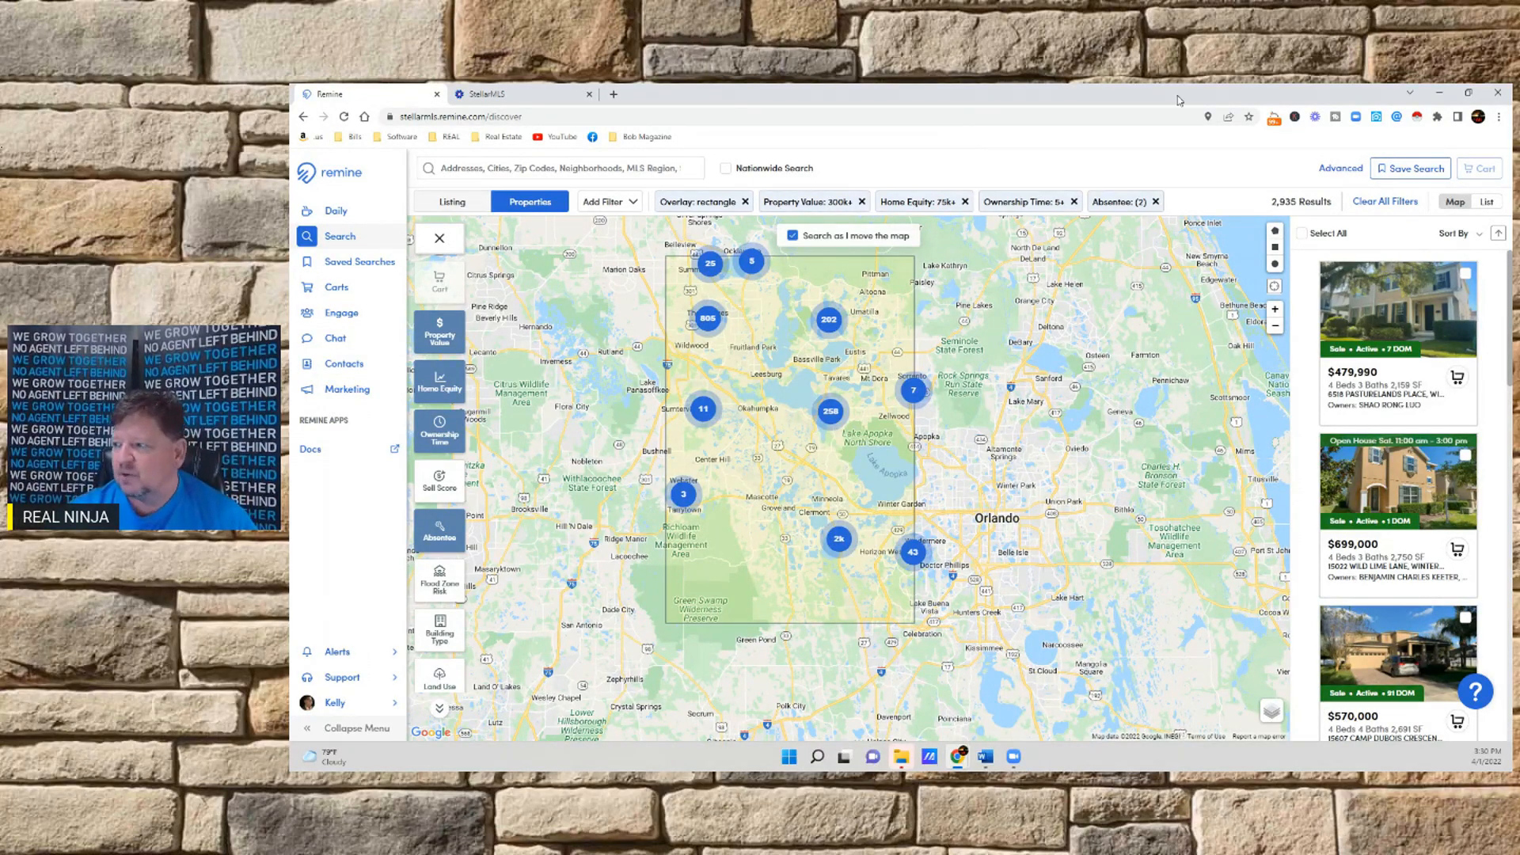
# Select all the filtered properties and add them to the existing "absentee Owner" cart
pyautogui.click(1302, 234)
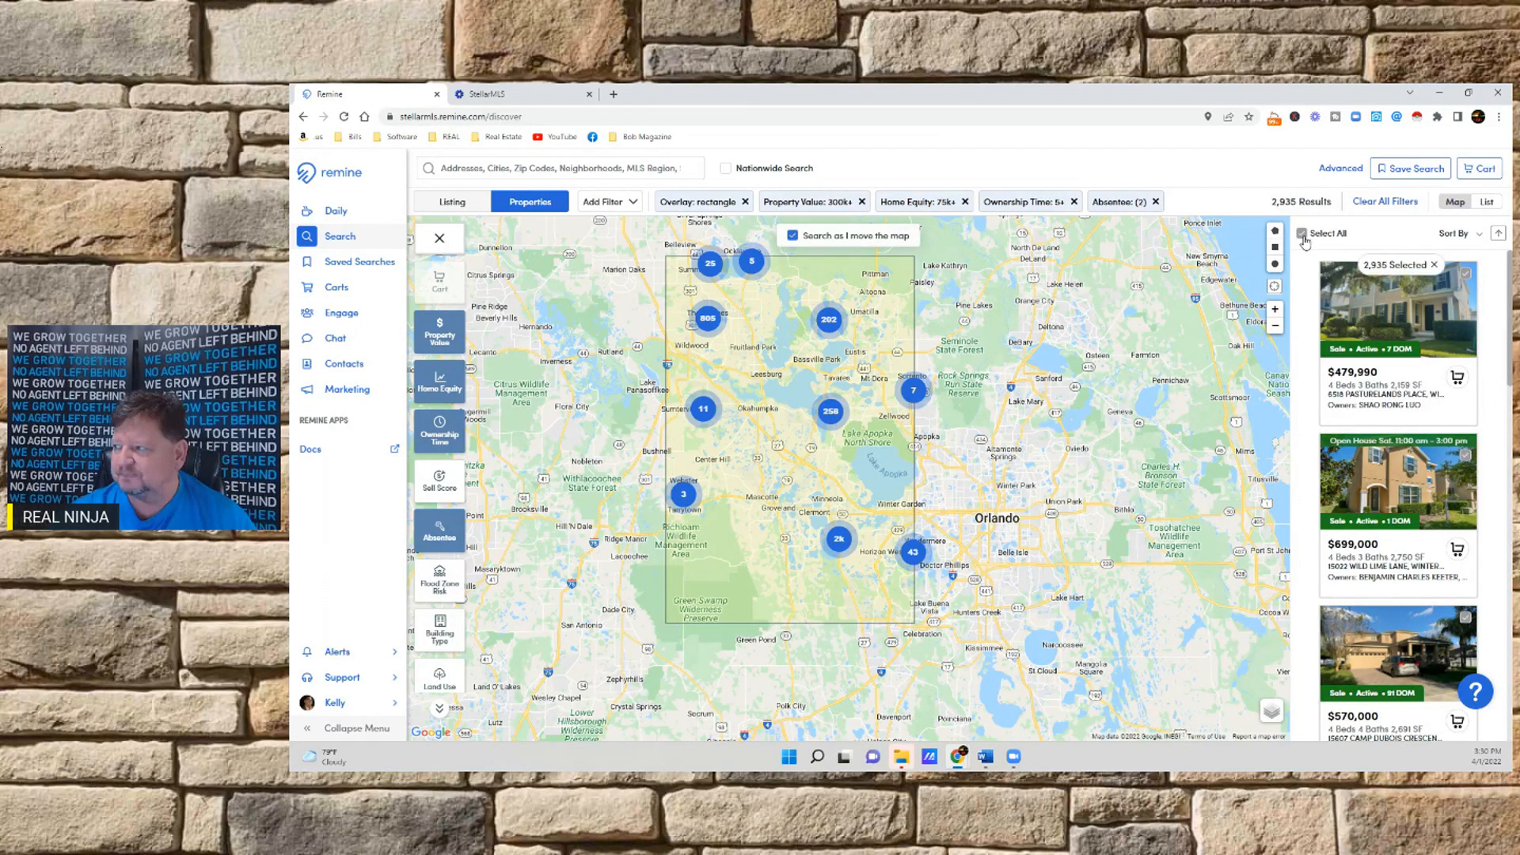
pyautogui.click(1477, 171)
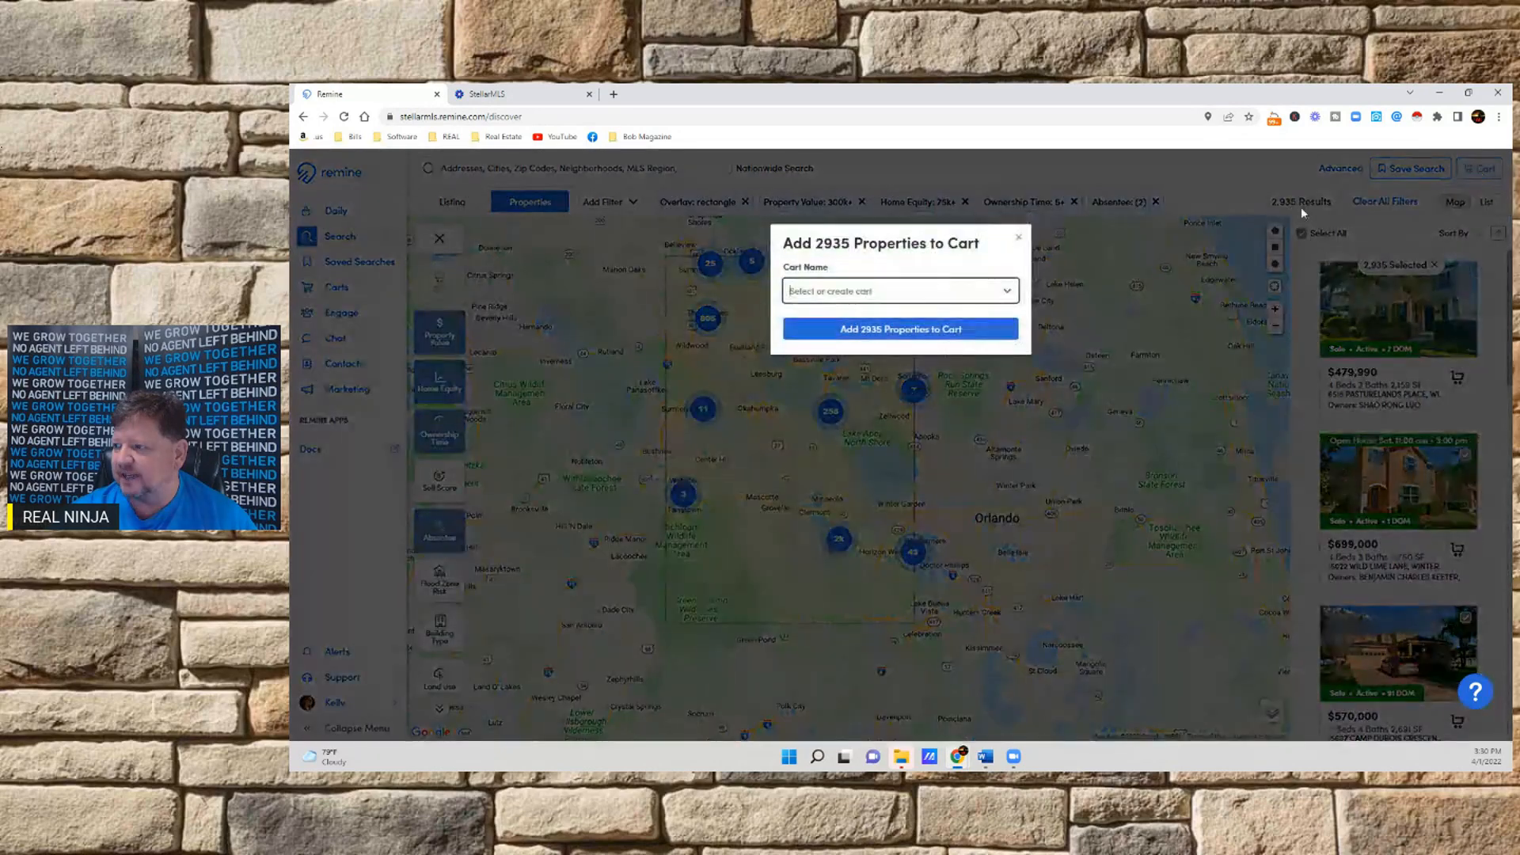
pyautogui.click(874, 292)
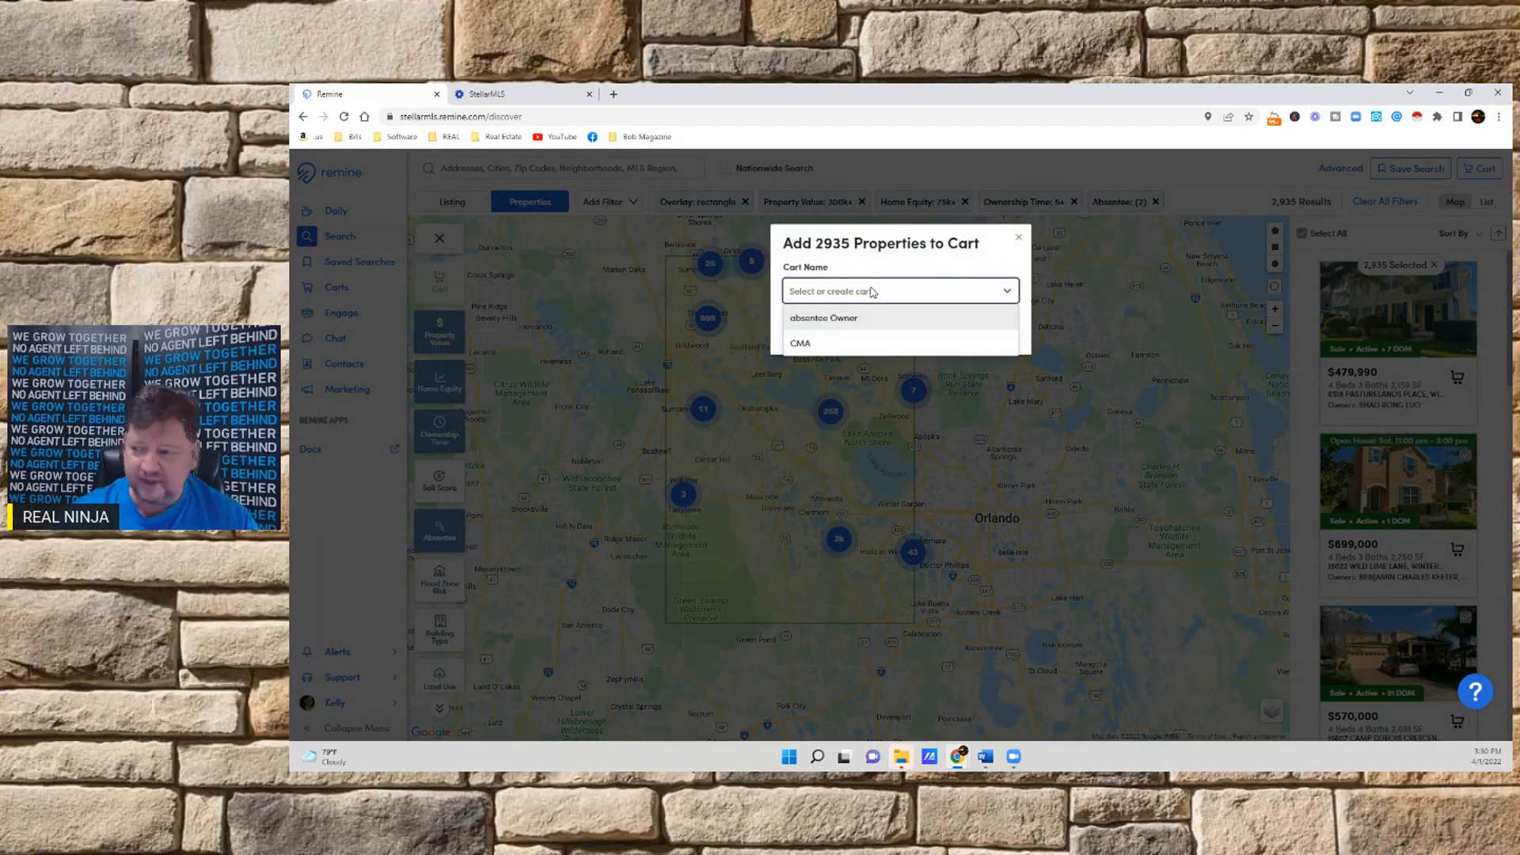
pyautogui.click(855, 319)
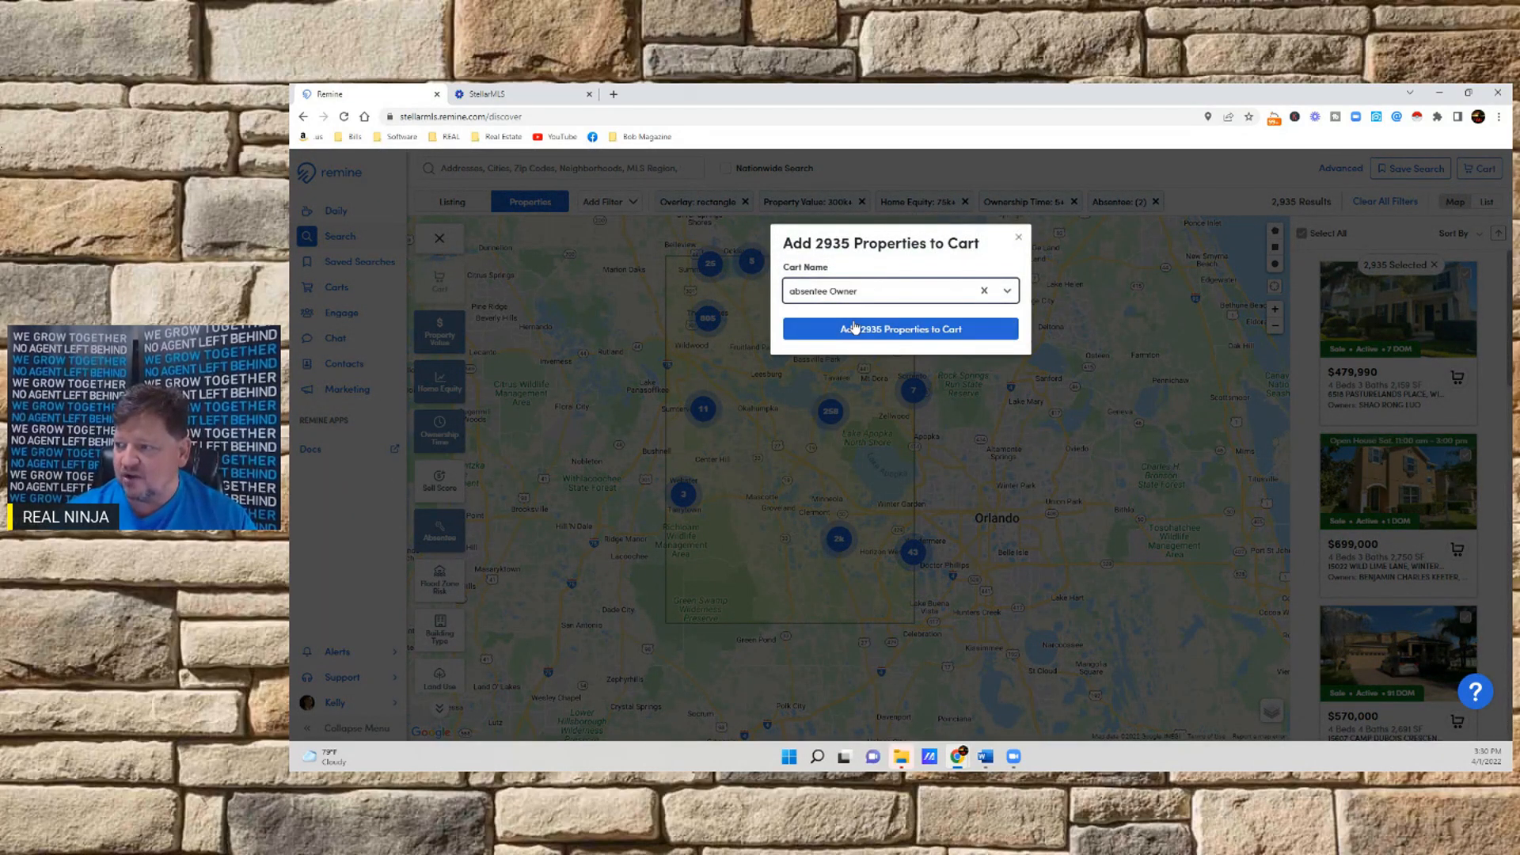
pyautogui.click(901, 330)
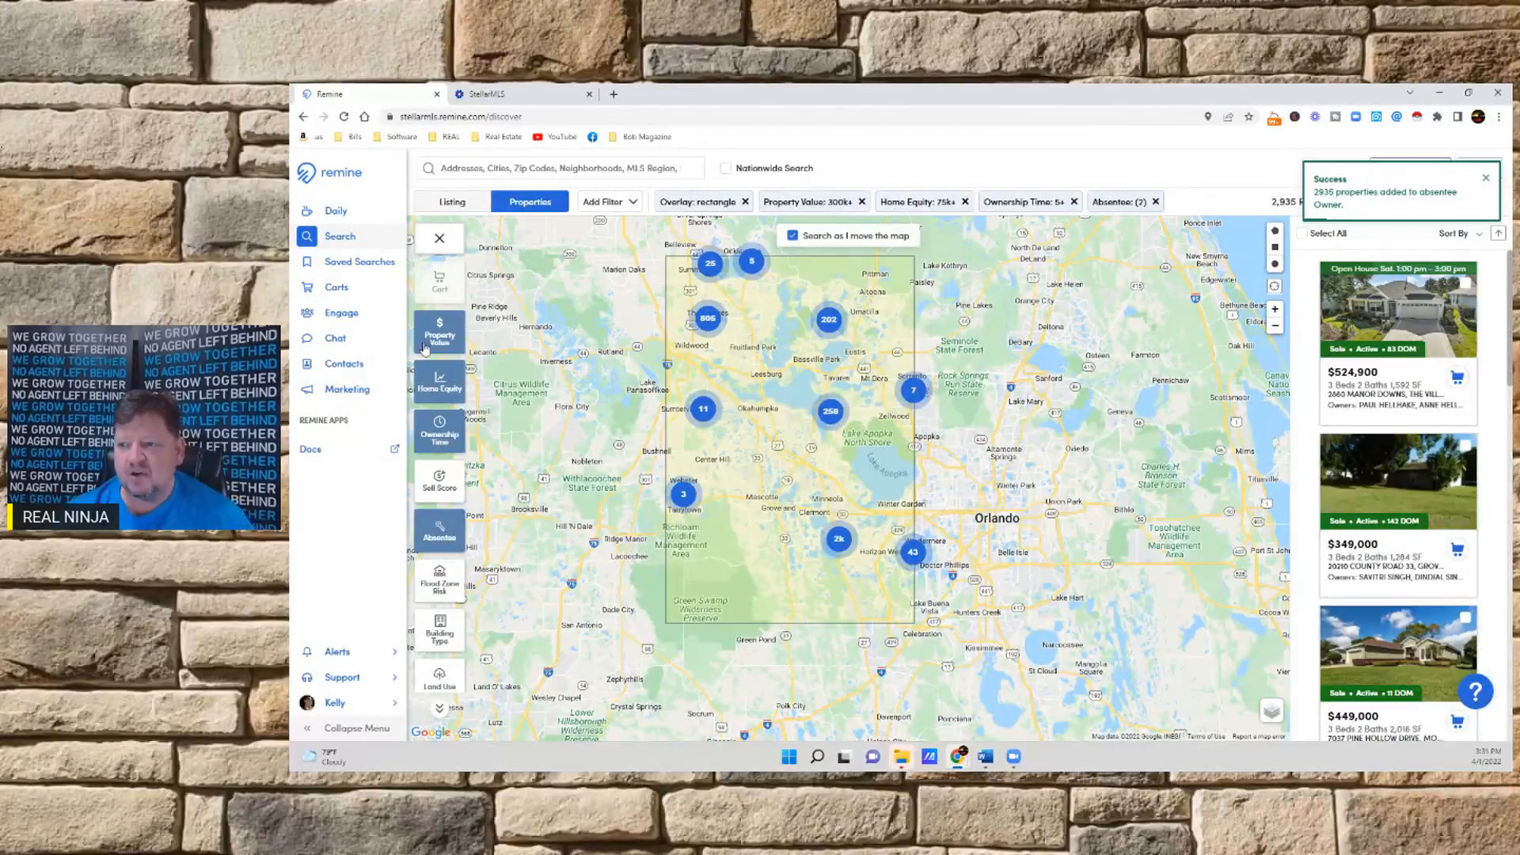
# Open the "absentee Owner" cart and select all of its properties
pyautogui.click(333, 290)
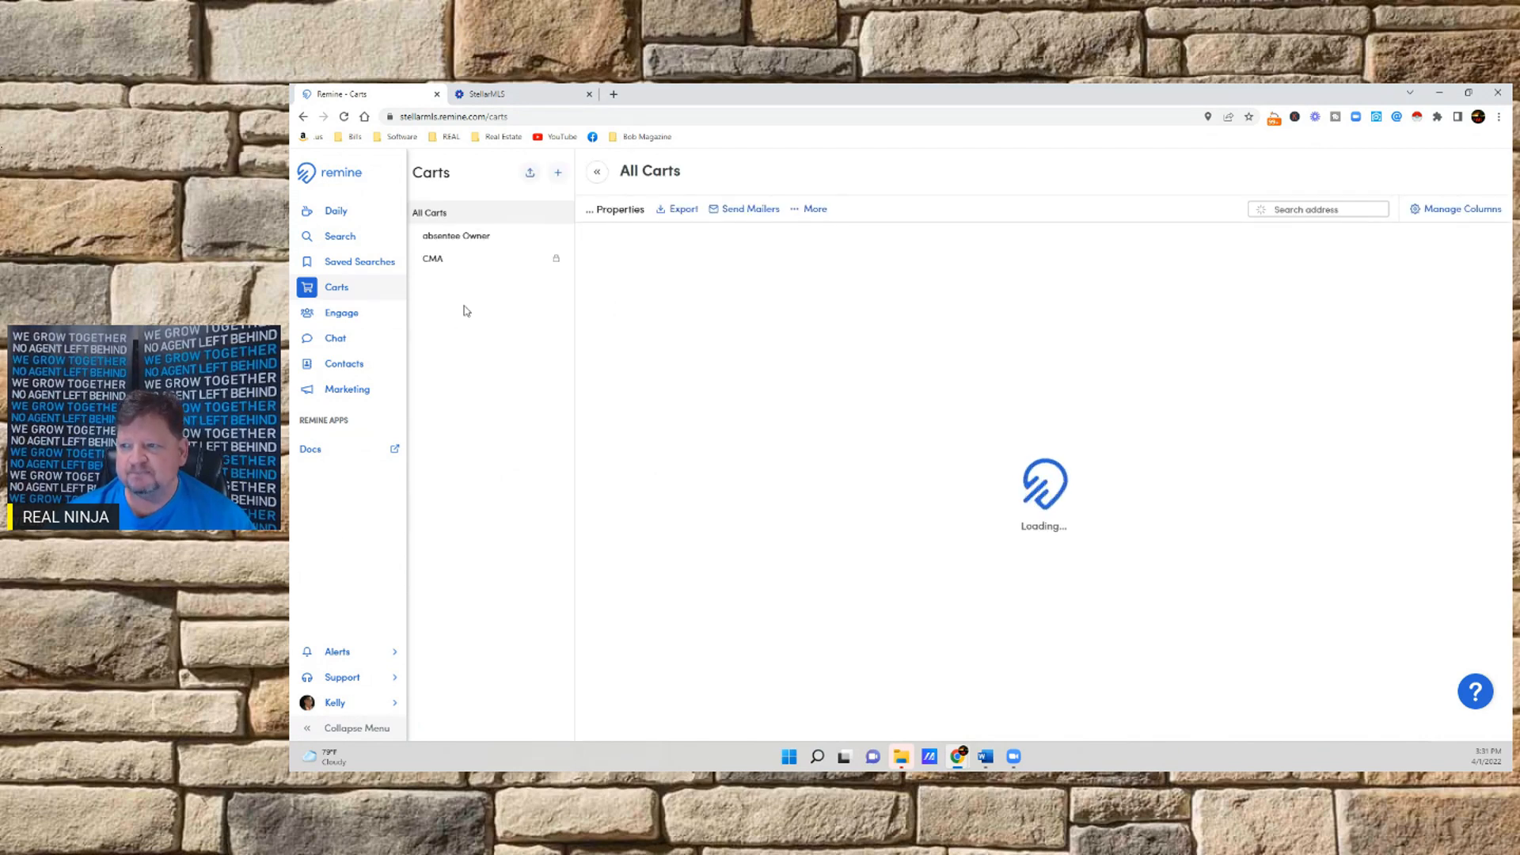
pyautogui.click(478, 239)
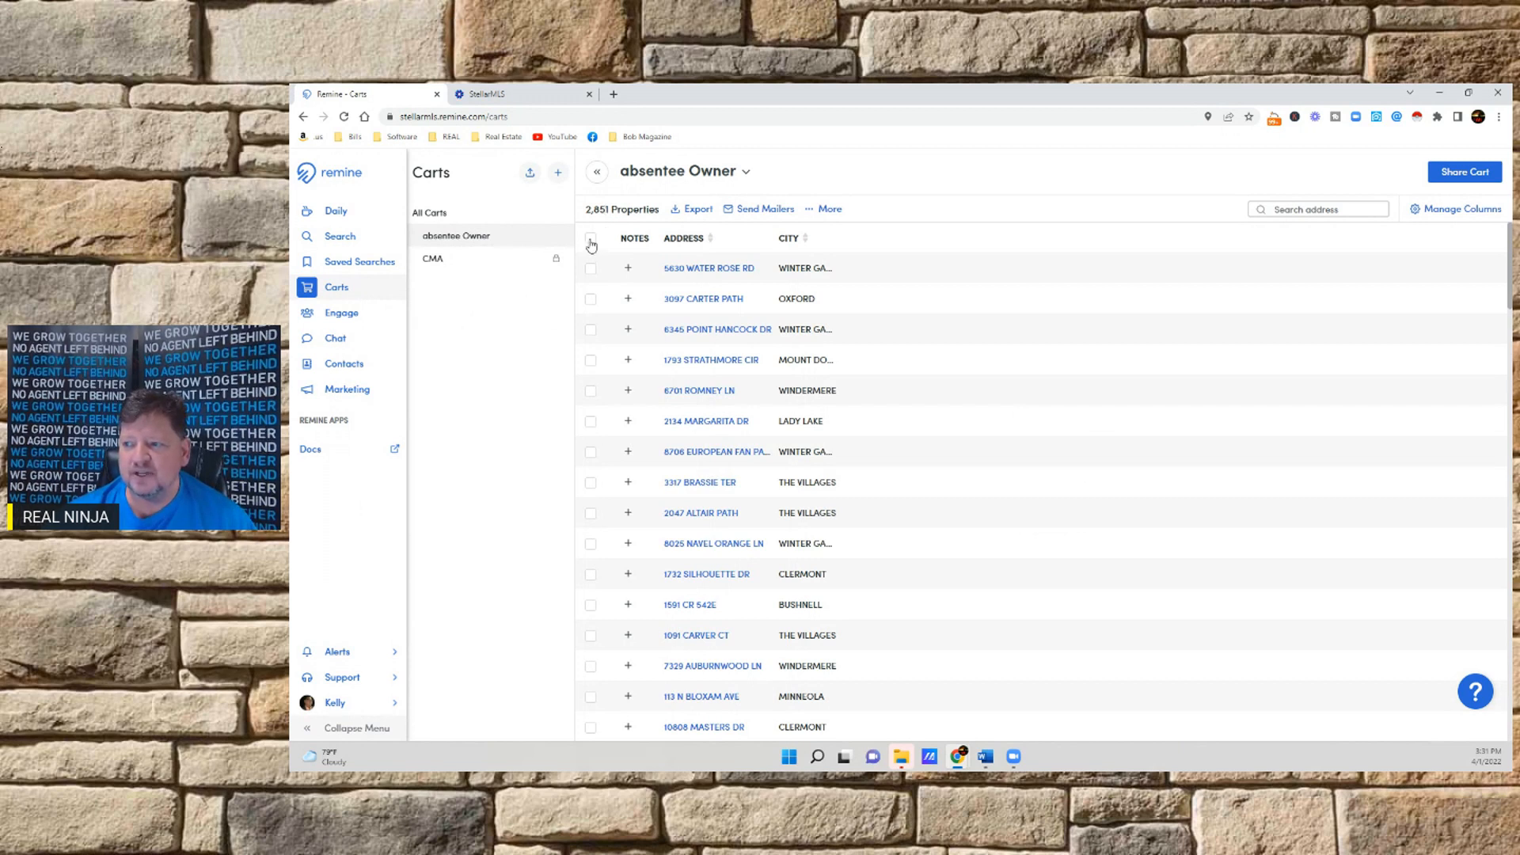
pyautogui.click(590, 239)
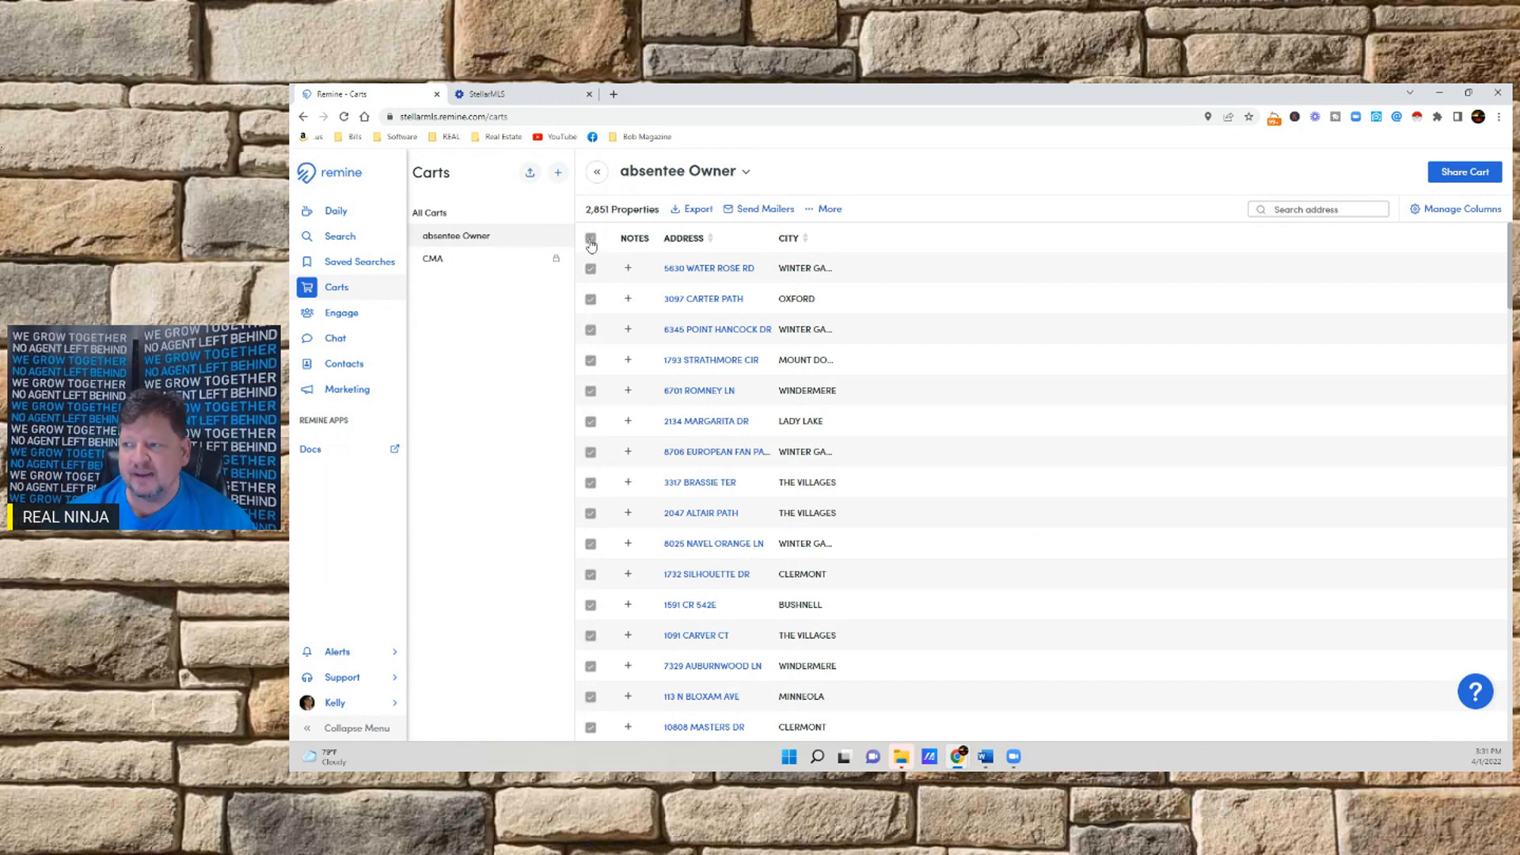
# Start a CSV export of the selected cart properties and name the file "Absentee"
pyautogui.click(699, 211)
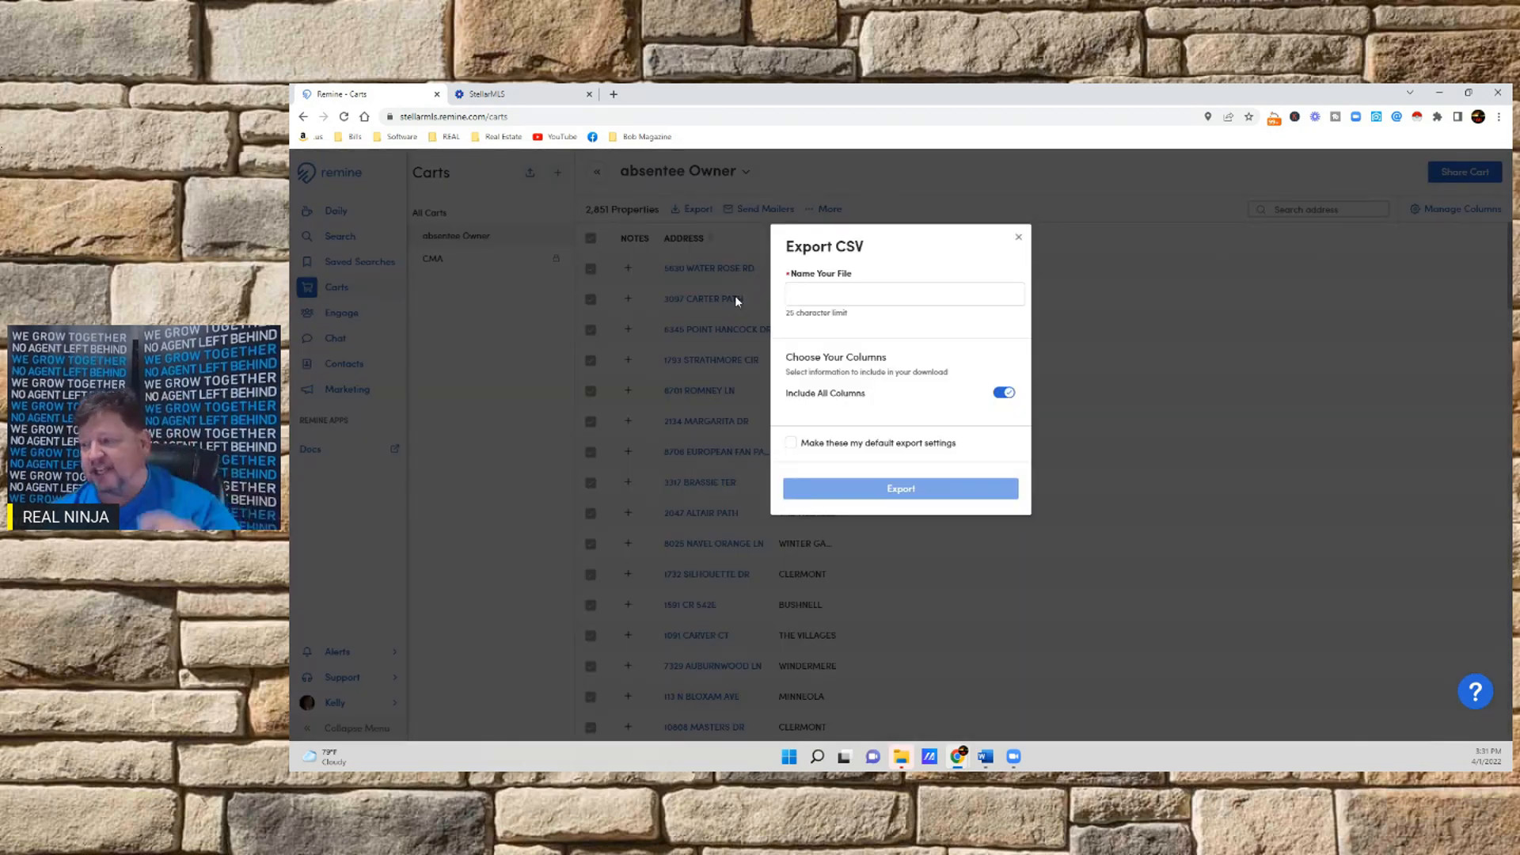
pyautogui.click(849, 292)
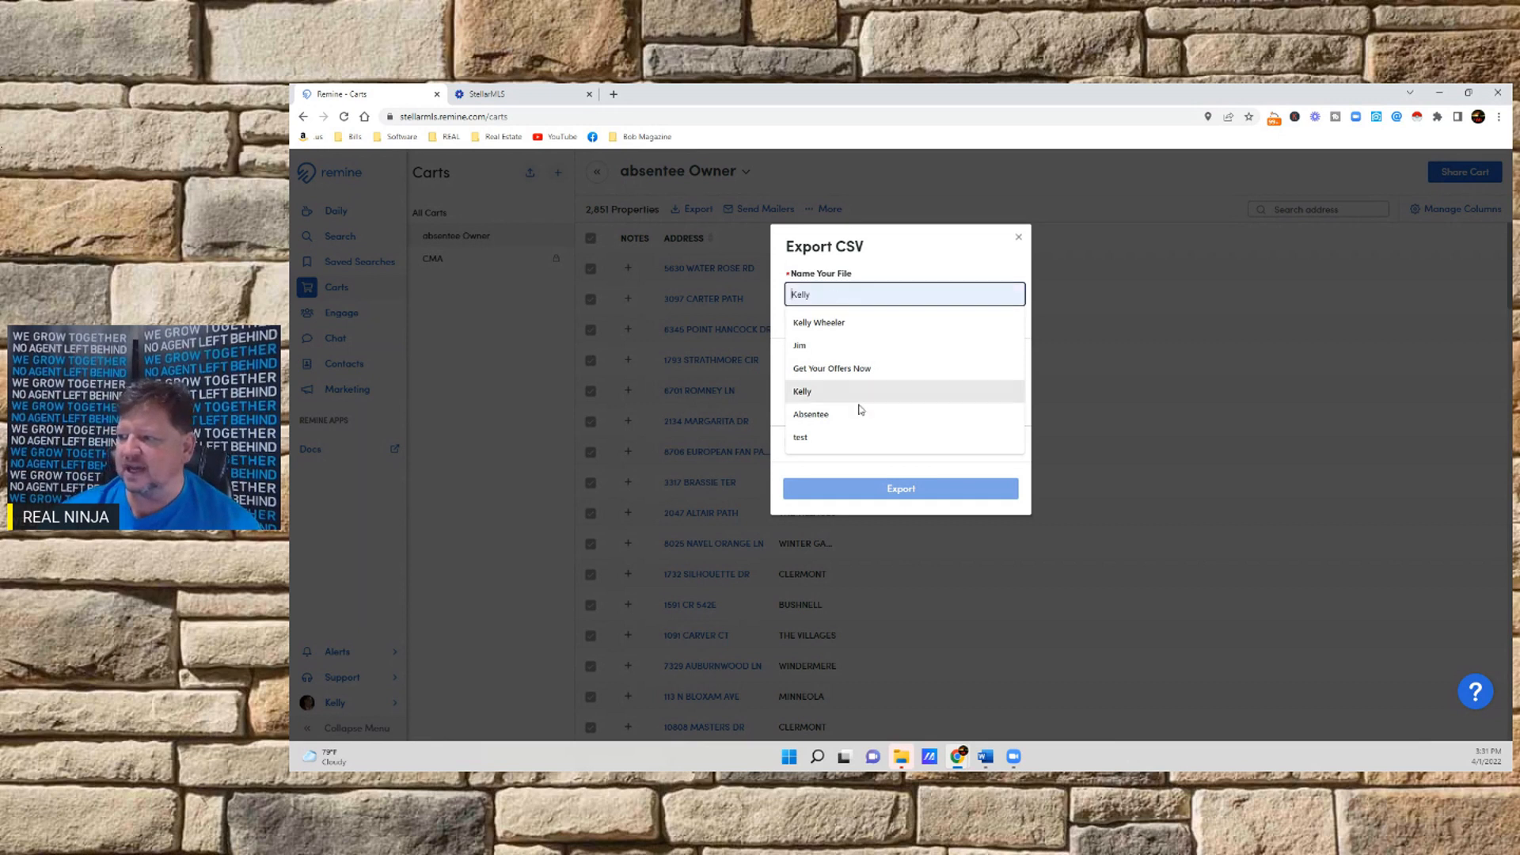
pyautogui.click(827, 414)
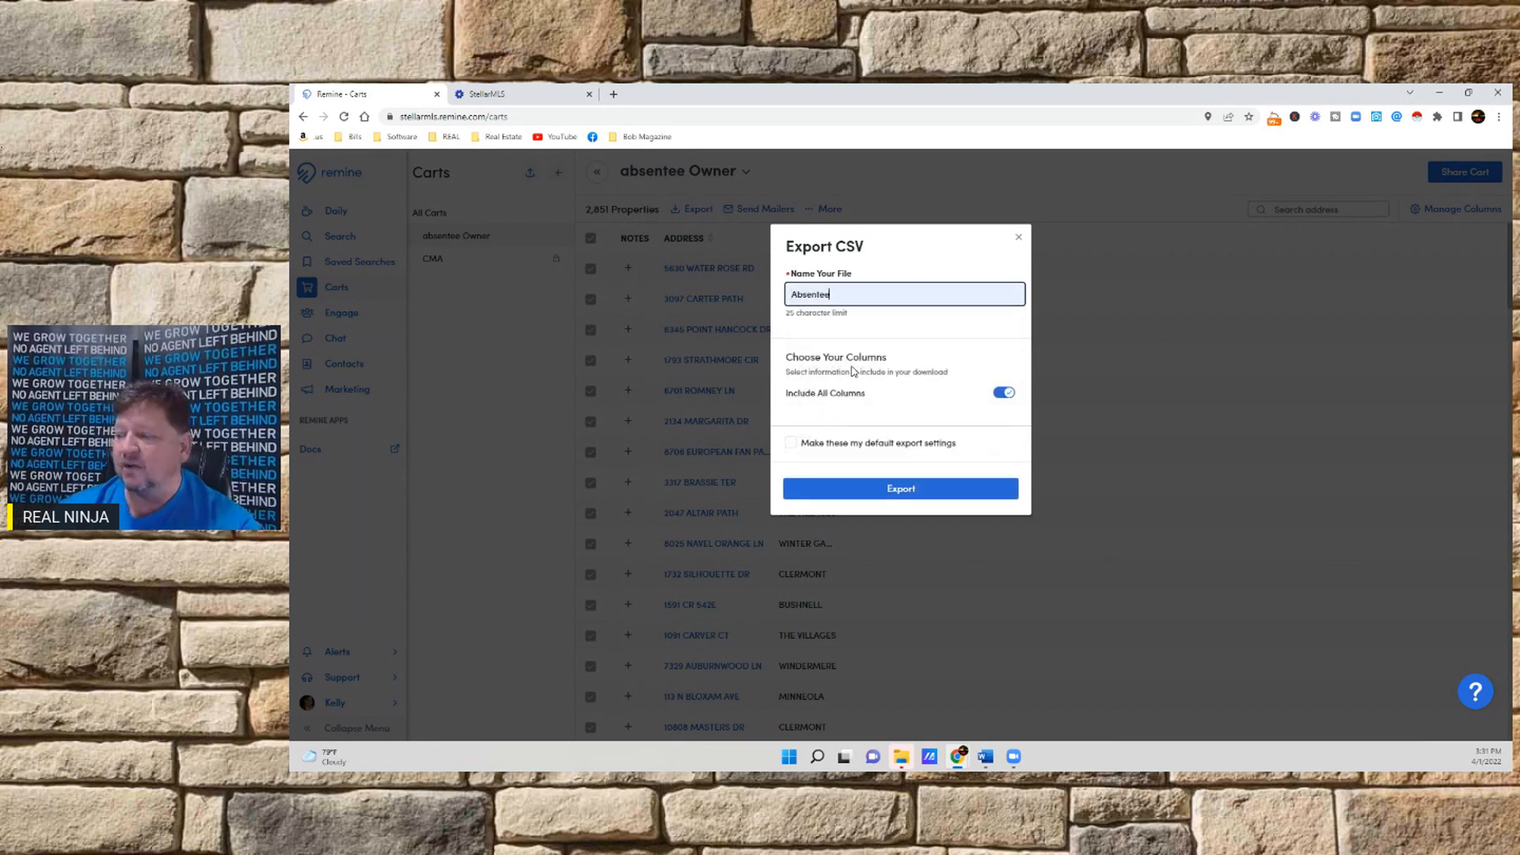
# Limit the export to chosen columns, starting with Property Address Information, Owner Information and Estimated Value
pyautogui.click(1004, 394)
pyautogui.click(839, 437)
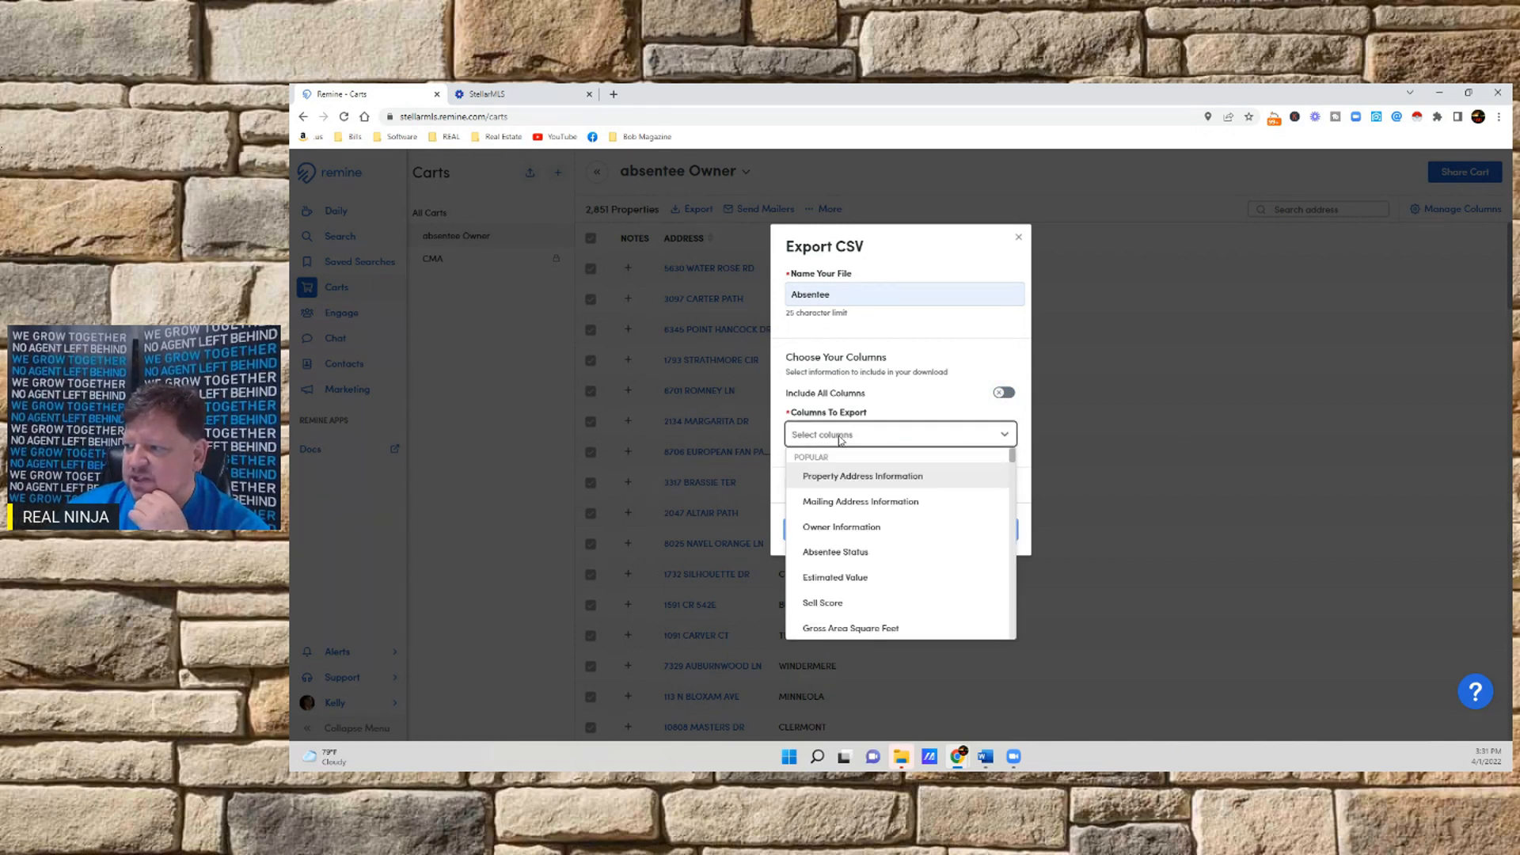
pyautogui.click(850, 478)
pyautogui.click(932, 436)
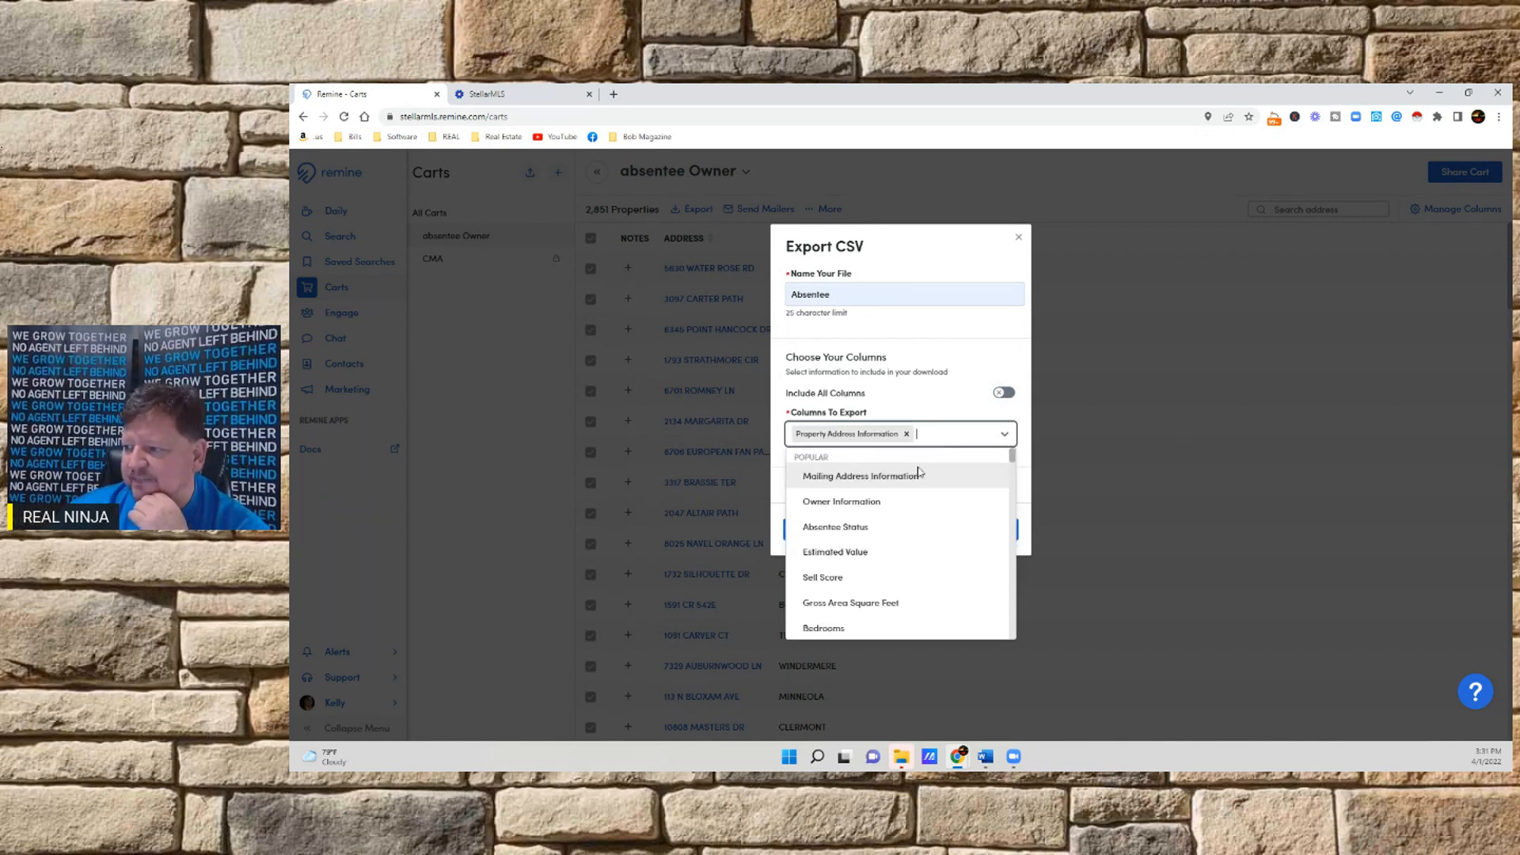
pyautogui.click(852, 506)
pyautogui.click(930, 457)
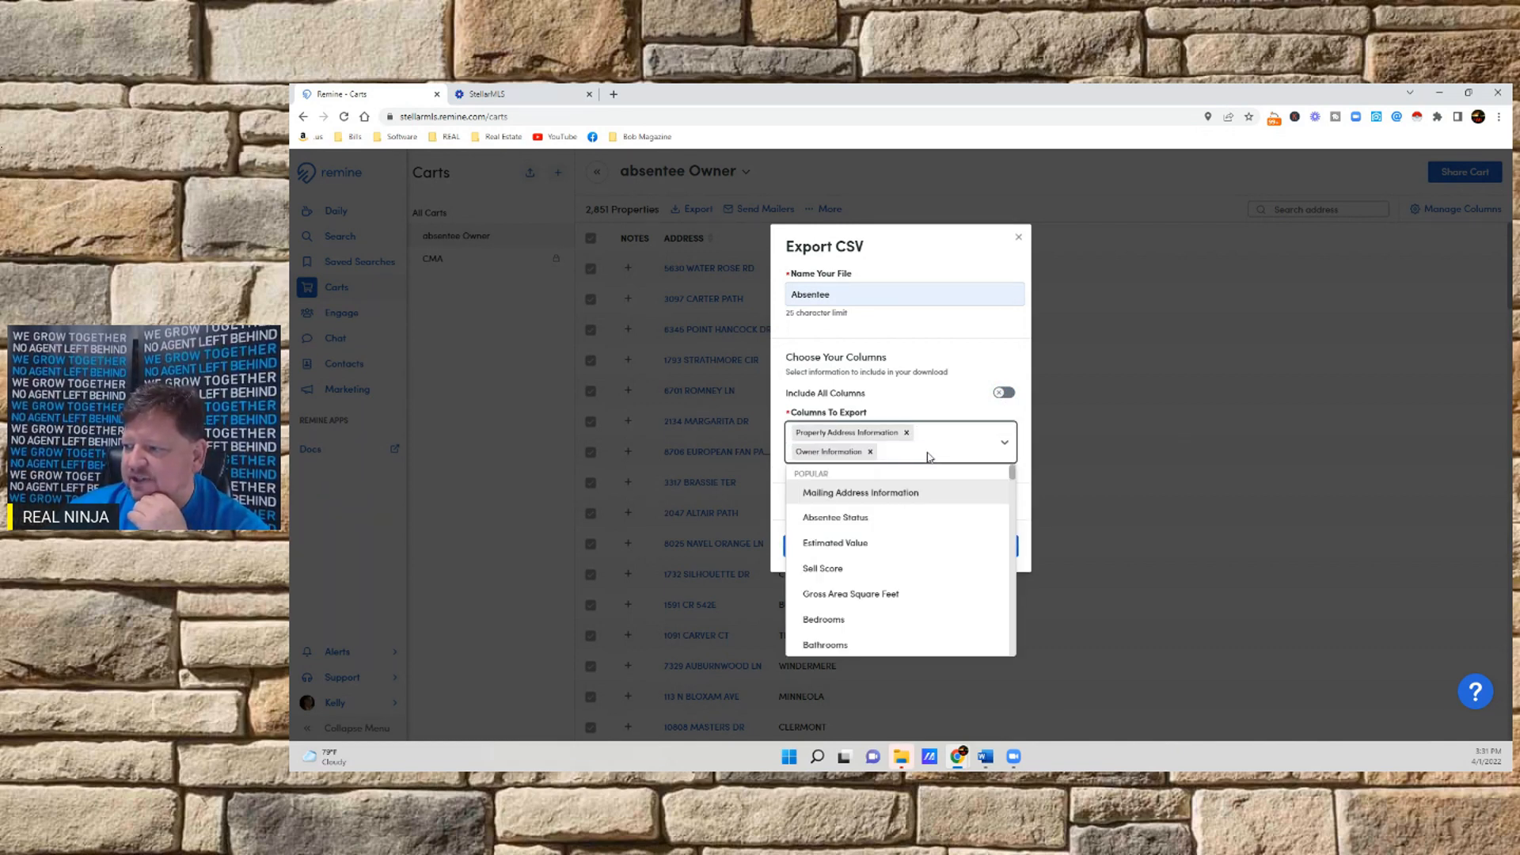
pyautogui.click(849, 545)
# Add the Sell Score and MLS ID columns to the columns to export
pyautogui.click(980, 456)
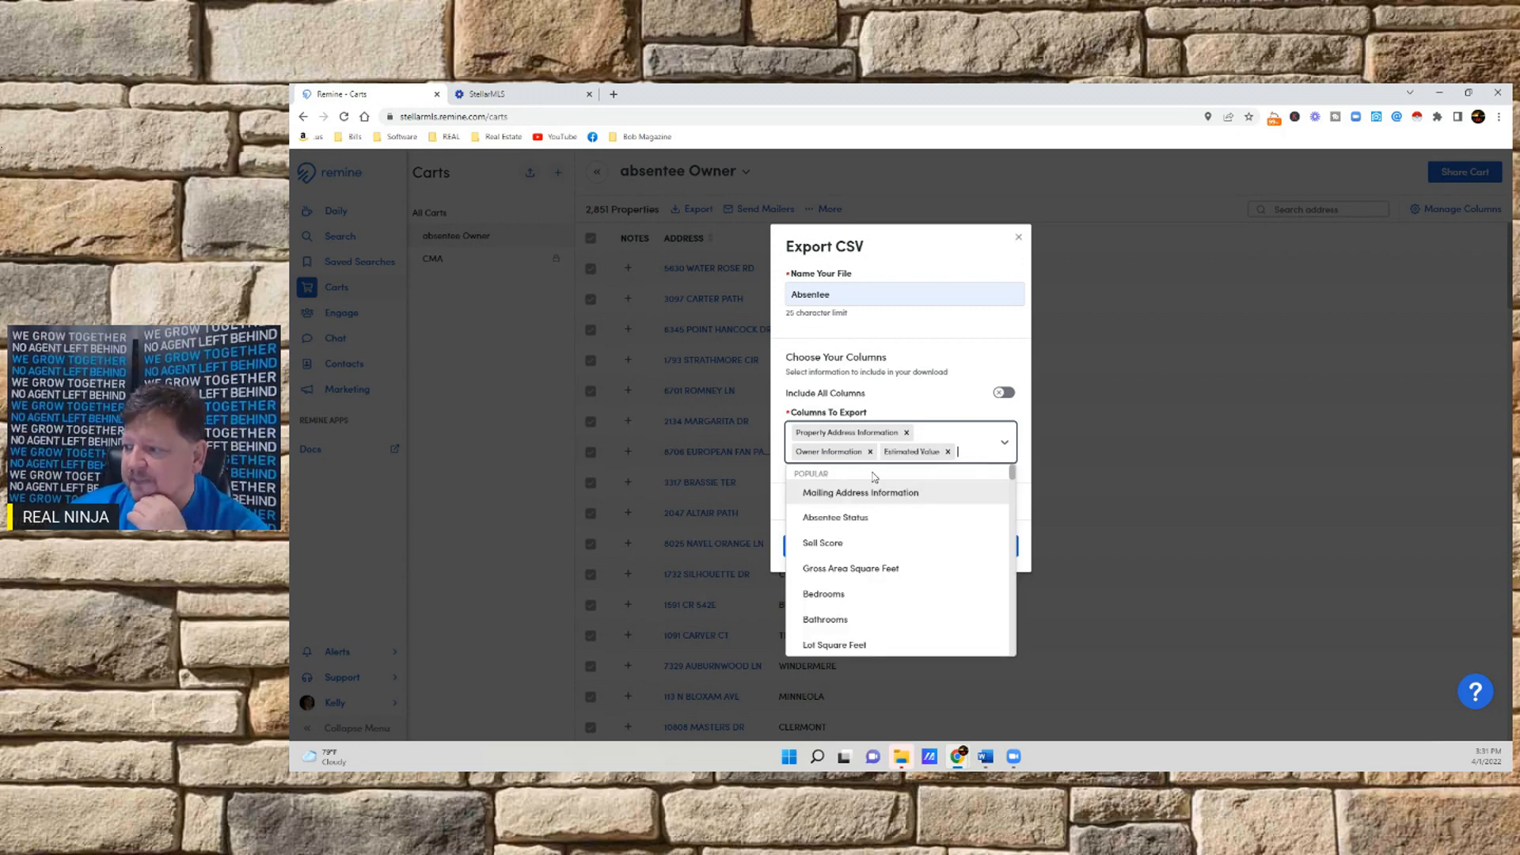
pyautogui.scroll(-2, 877, 477)
pyautogui.scroll(2, 876, 477)
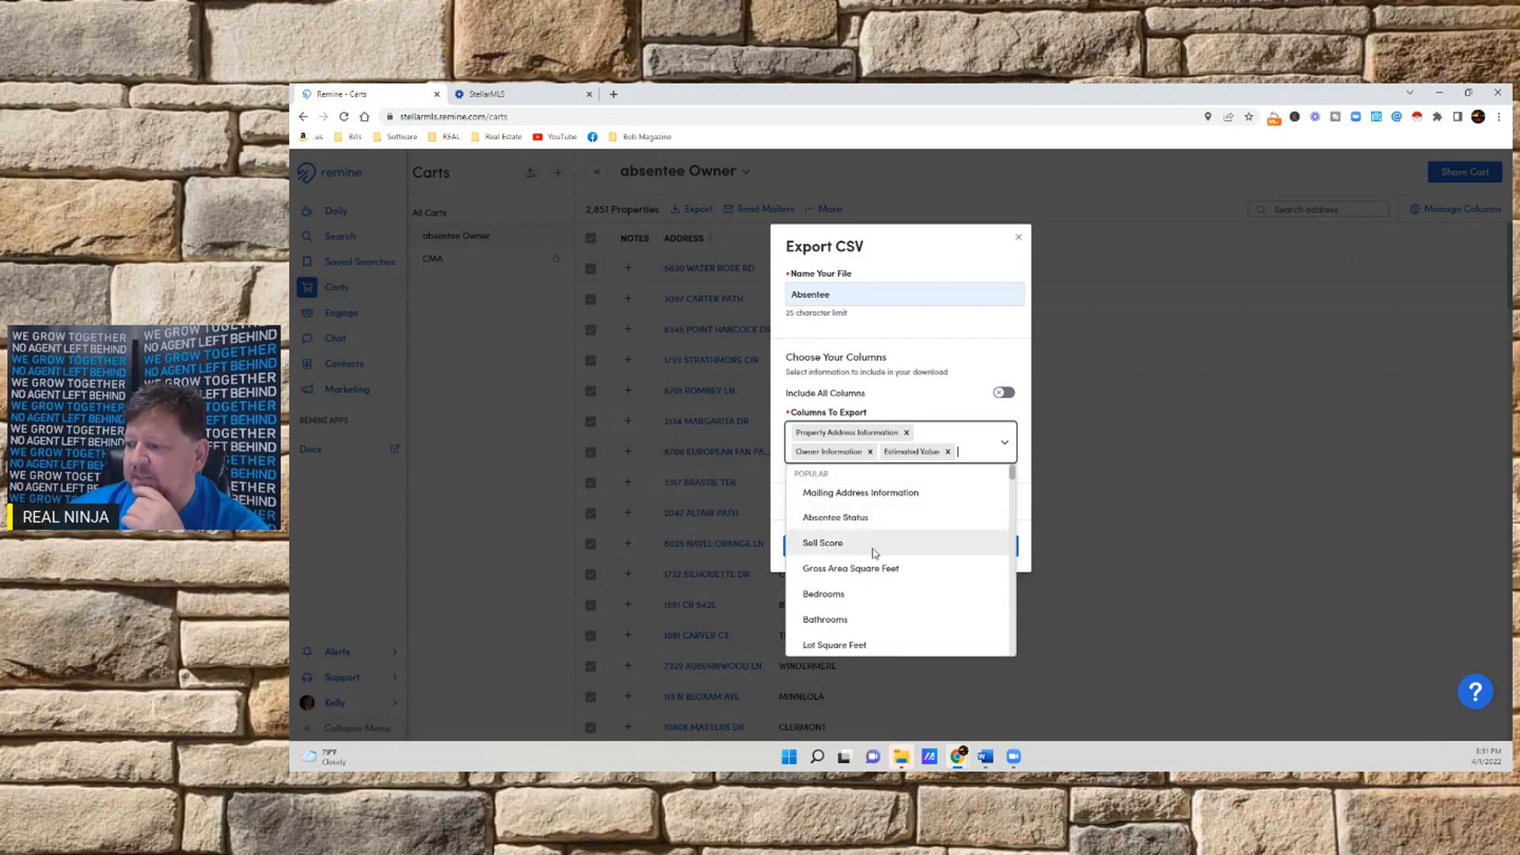
pyautogui.click(840, 544)
pyautogui.click(926, 476)
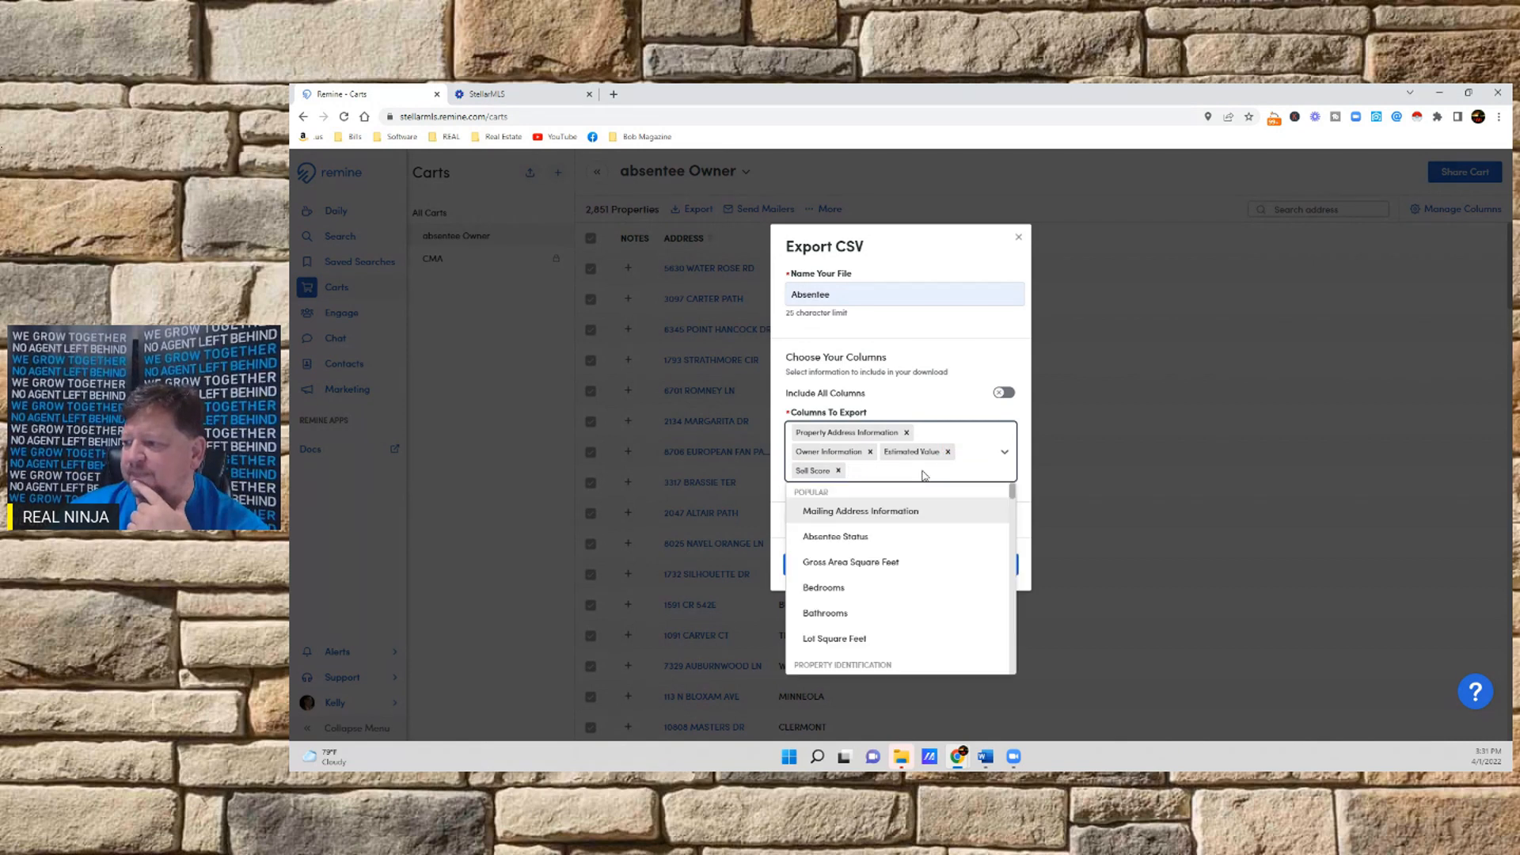
pyautogui.scroll(-2, 848, 526)
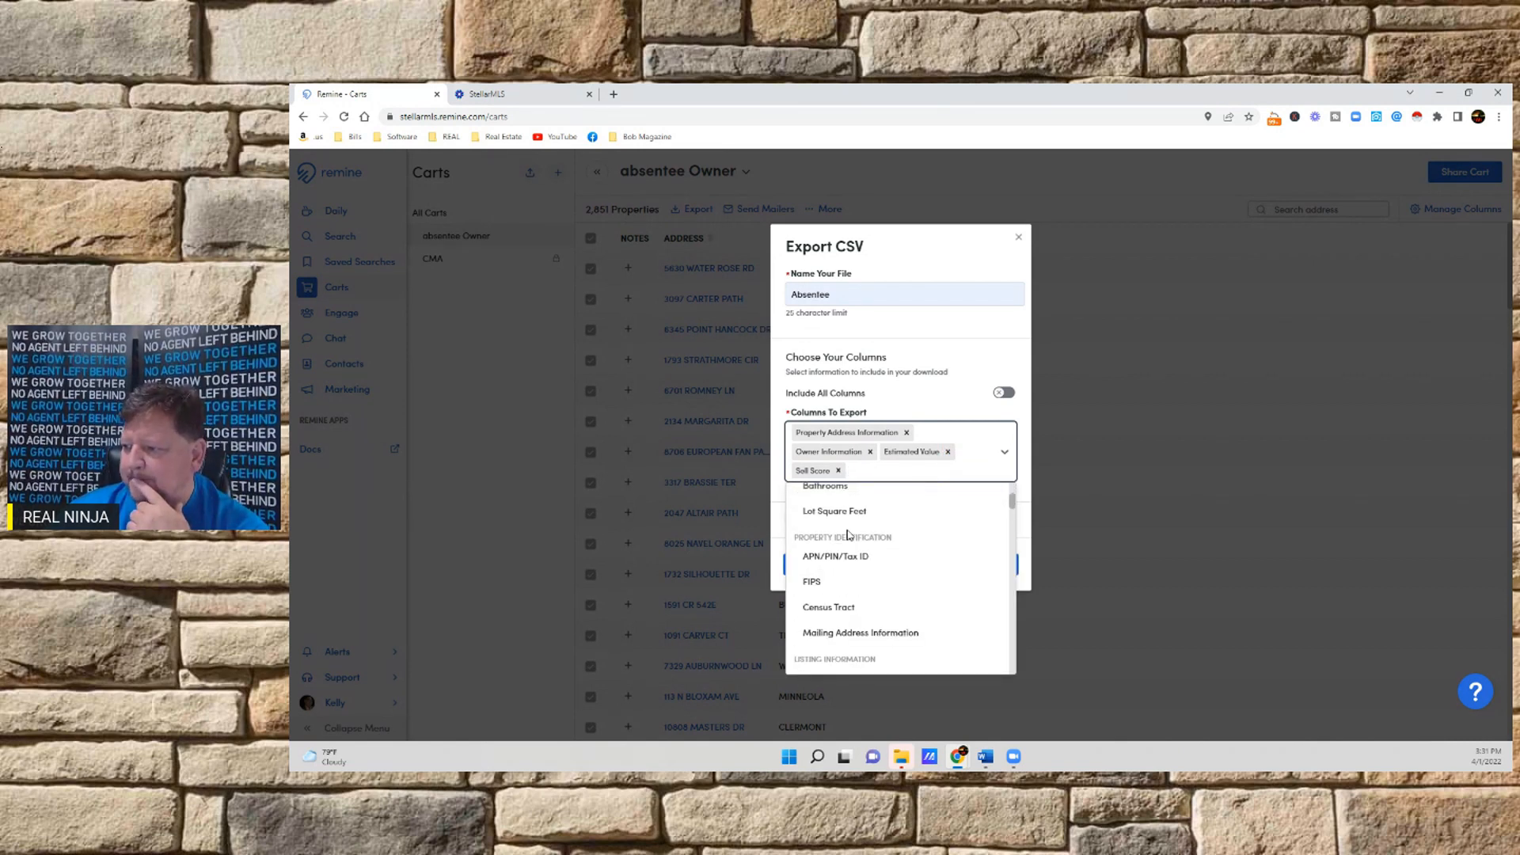
pyautogui.scroll(-2, 847, 535)
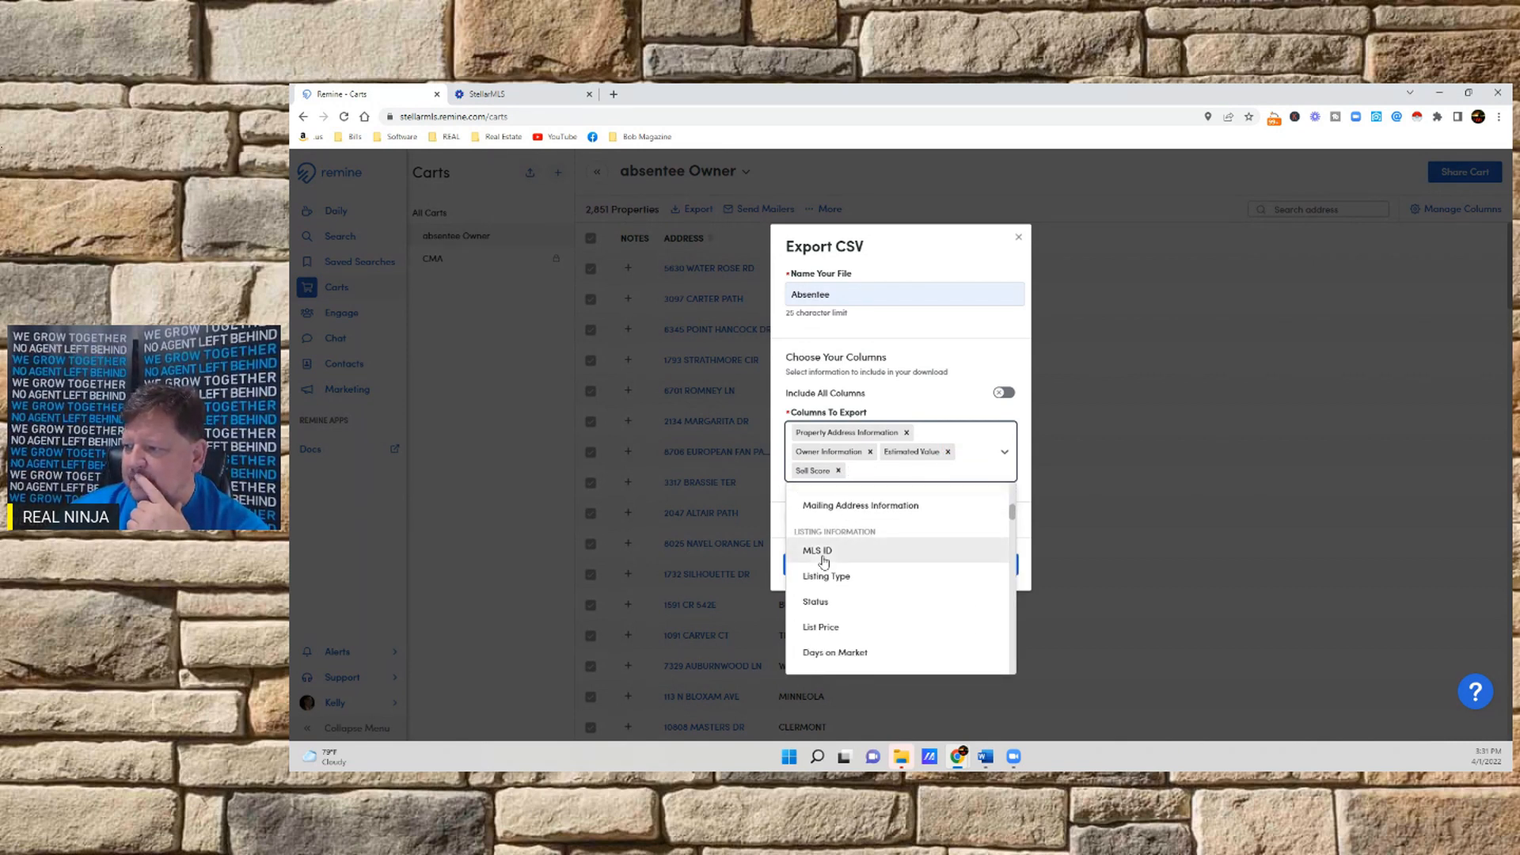
pyautogui.click(821, 555)
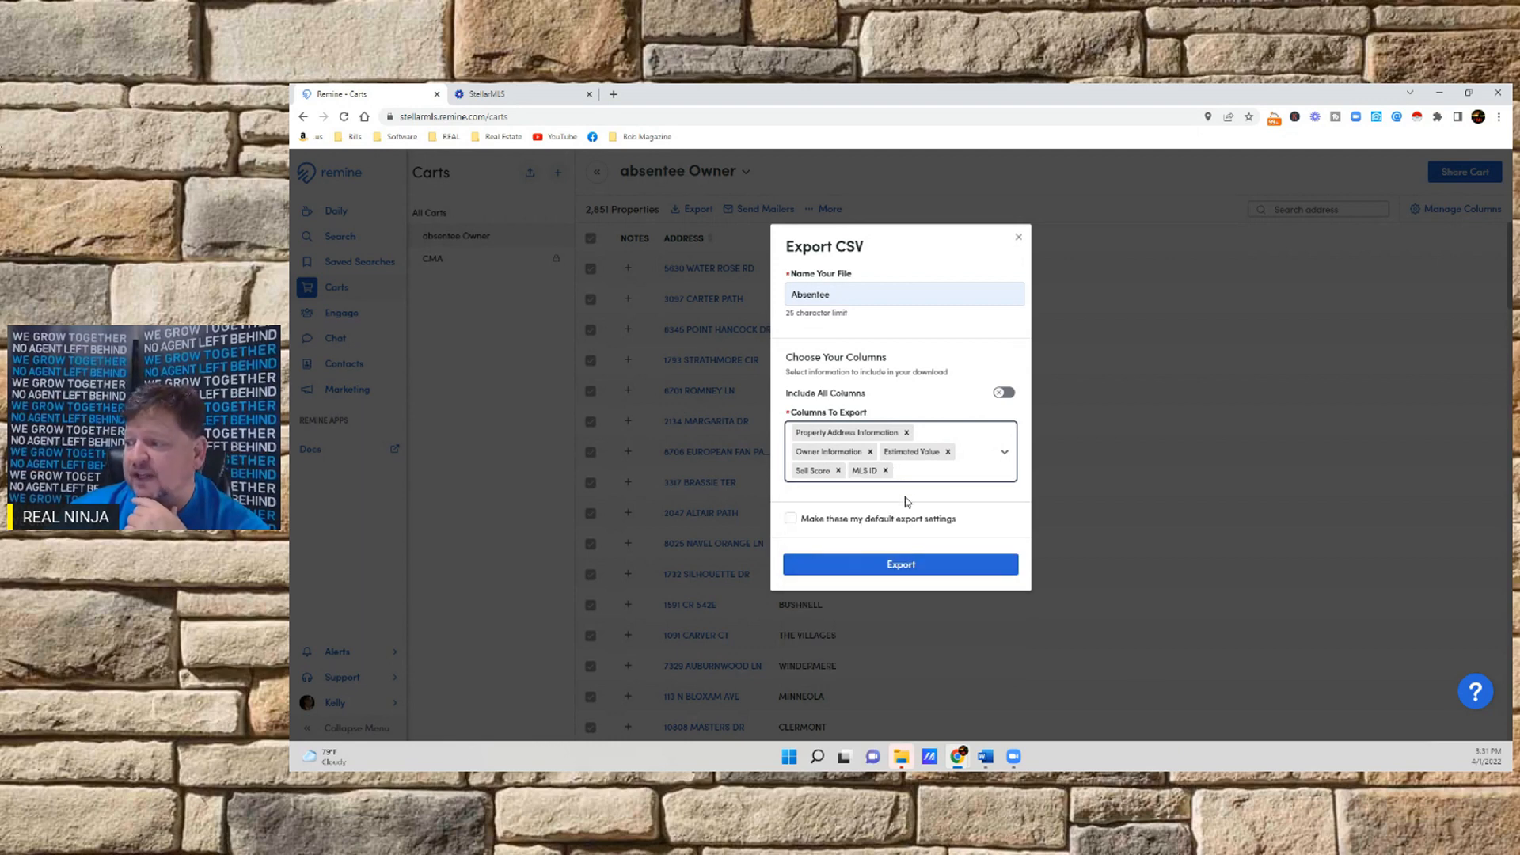
# Add the Mailing Address Information and Absentee Status columns to the export selection
pyautogui.click(912, 476)
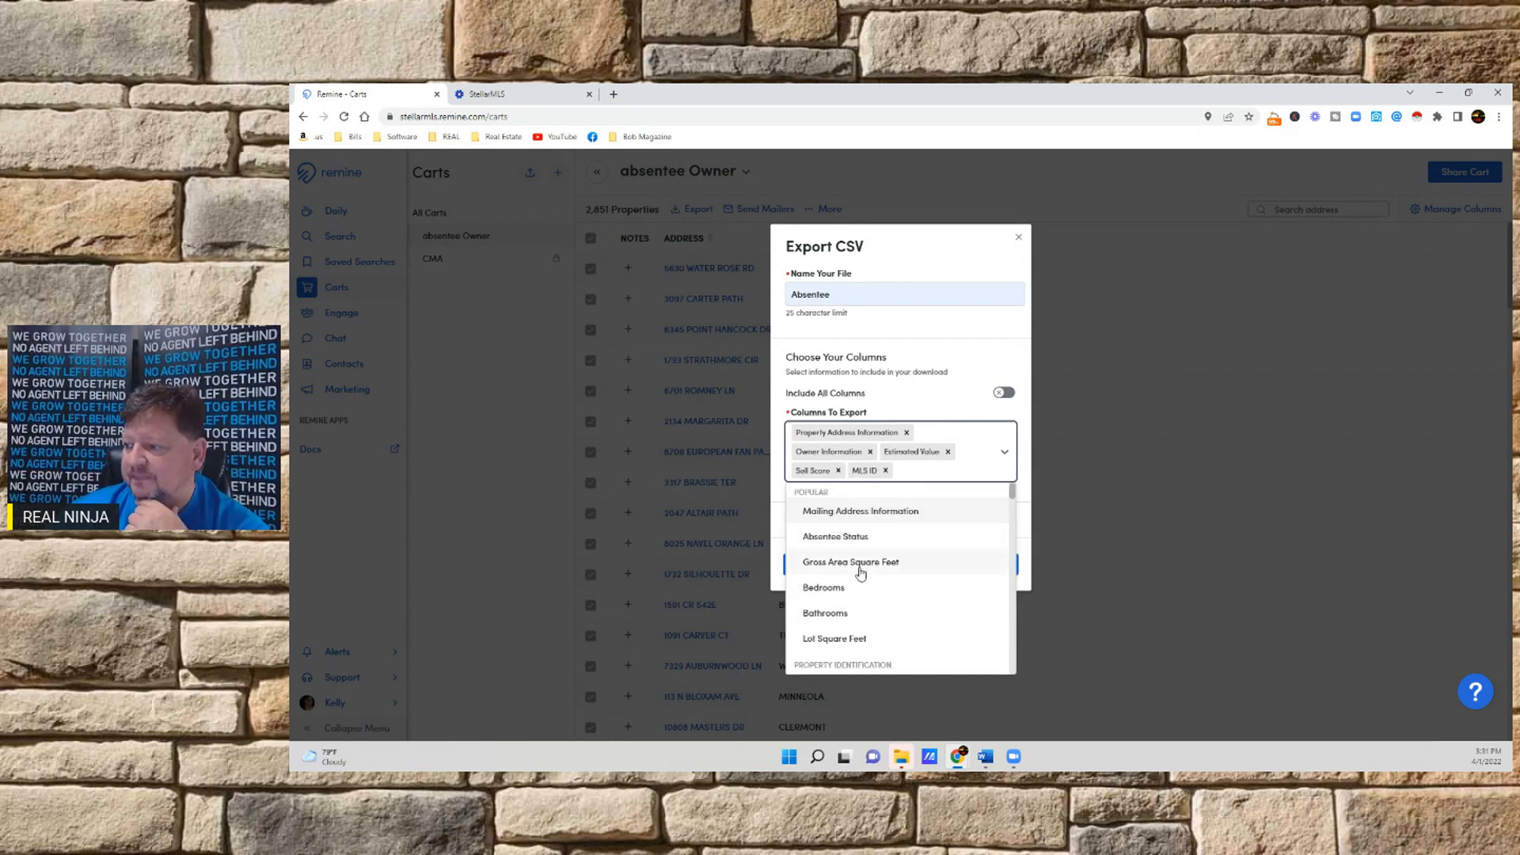
pyautogui.scroll(-3, 858, 570)
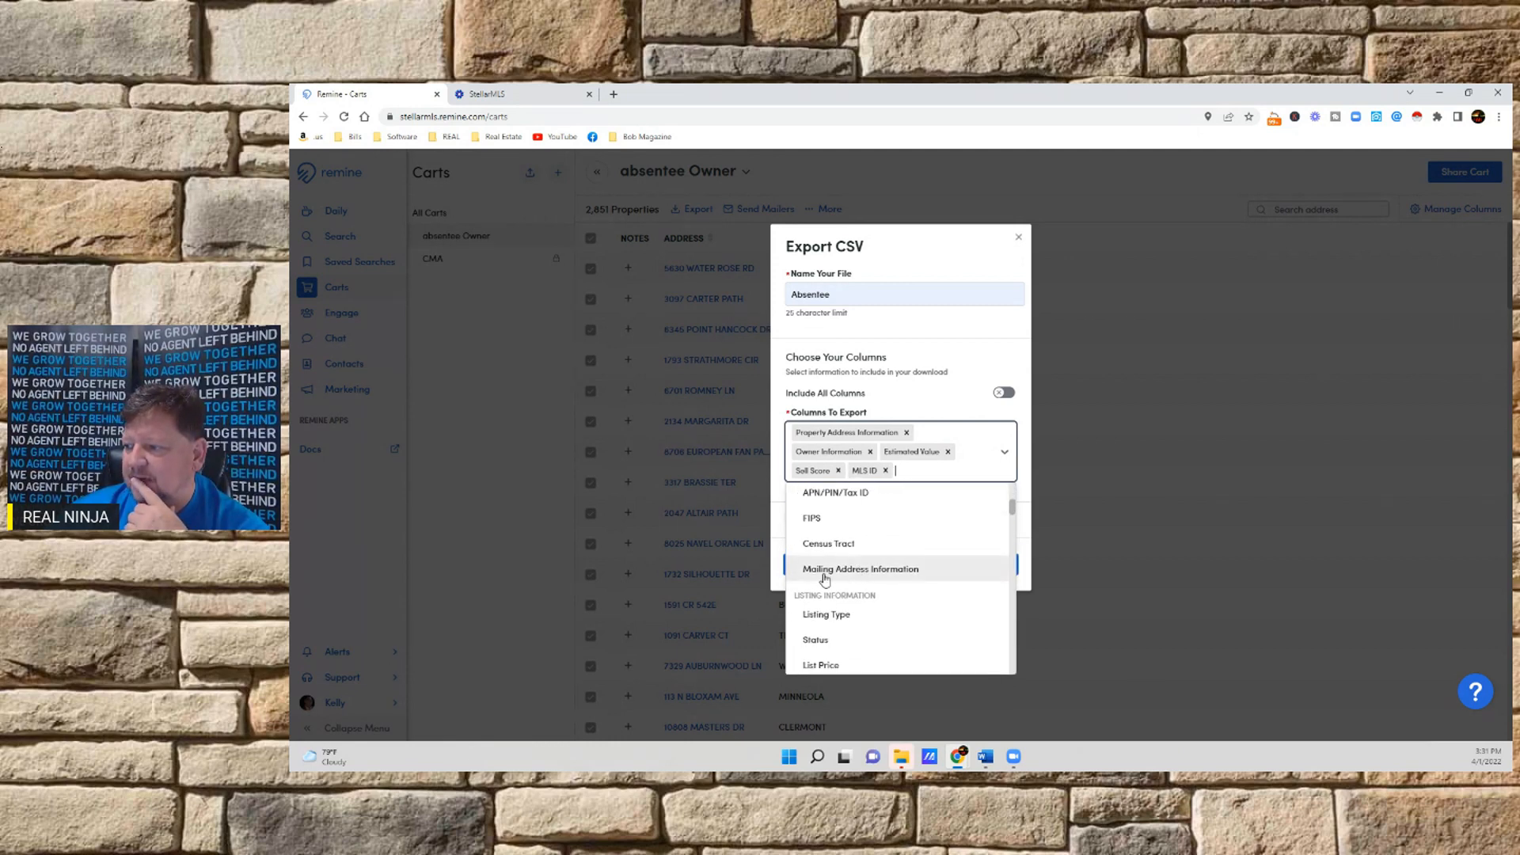
pyautogui.click(861, 570)
pyautogui.click(942, 483)
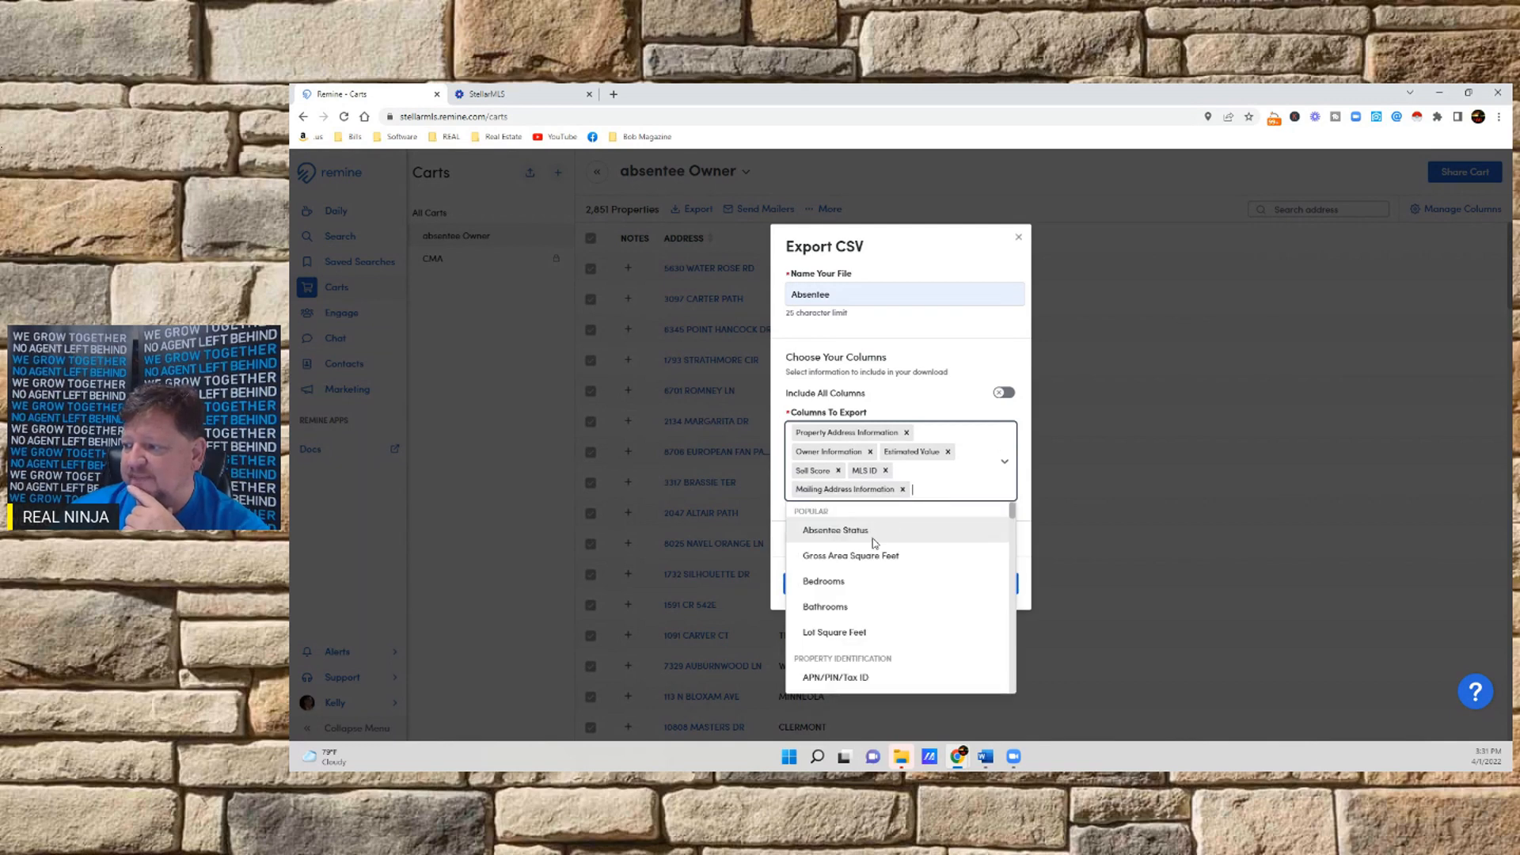
pyautogui.scroll(-4, 875, 545)
pyautogui.scroll(-3, 870, 550)
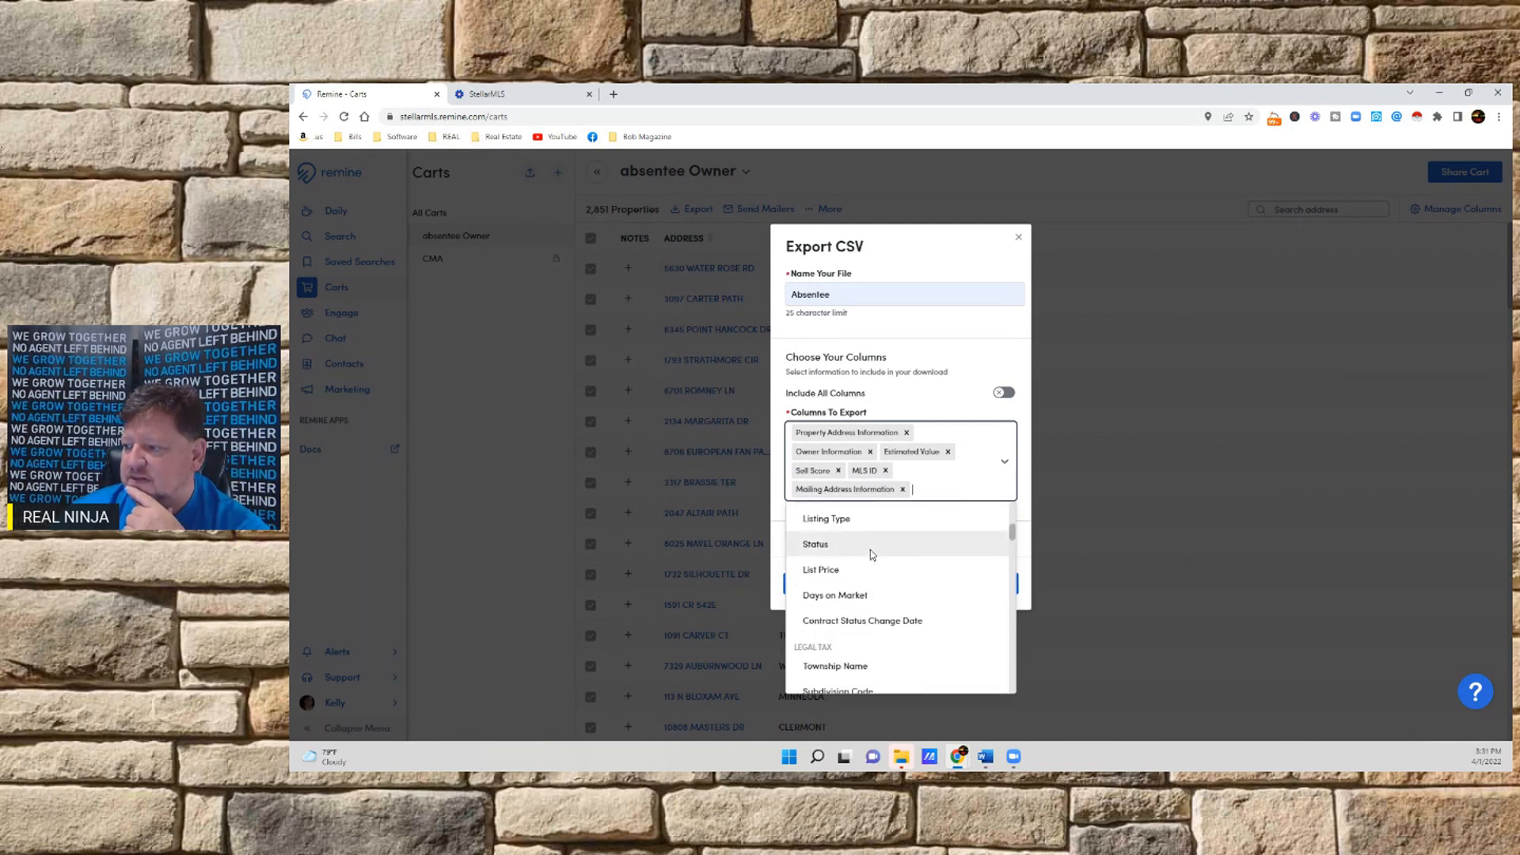
pyautogui.scroll(-1, 871, 549)
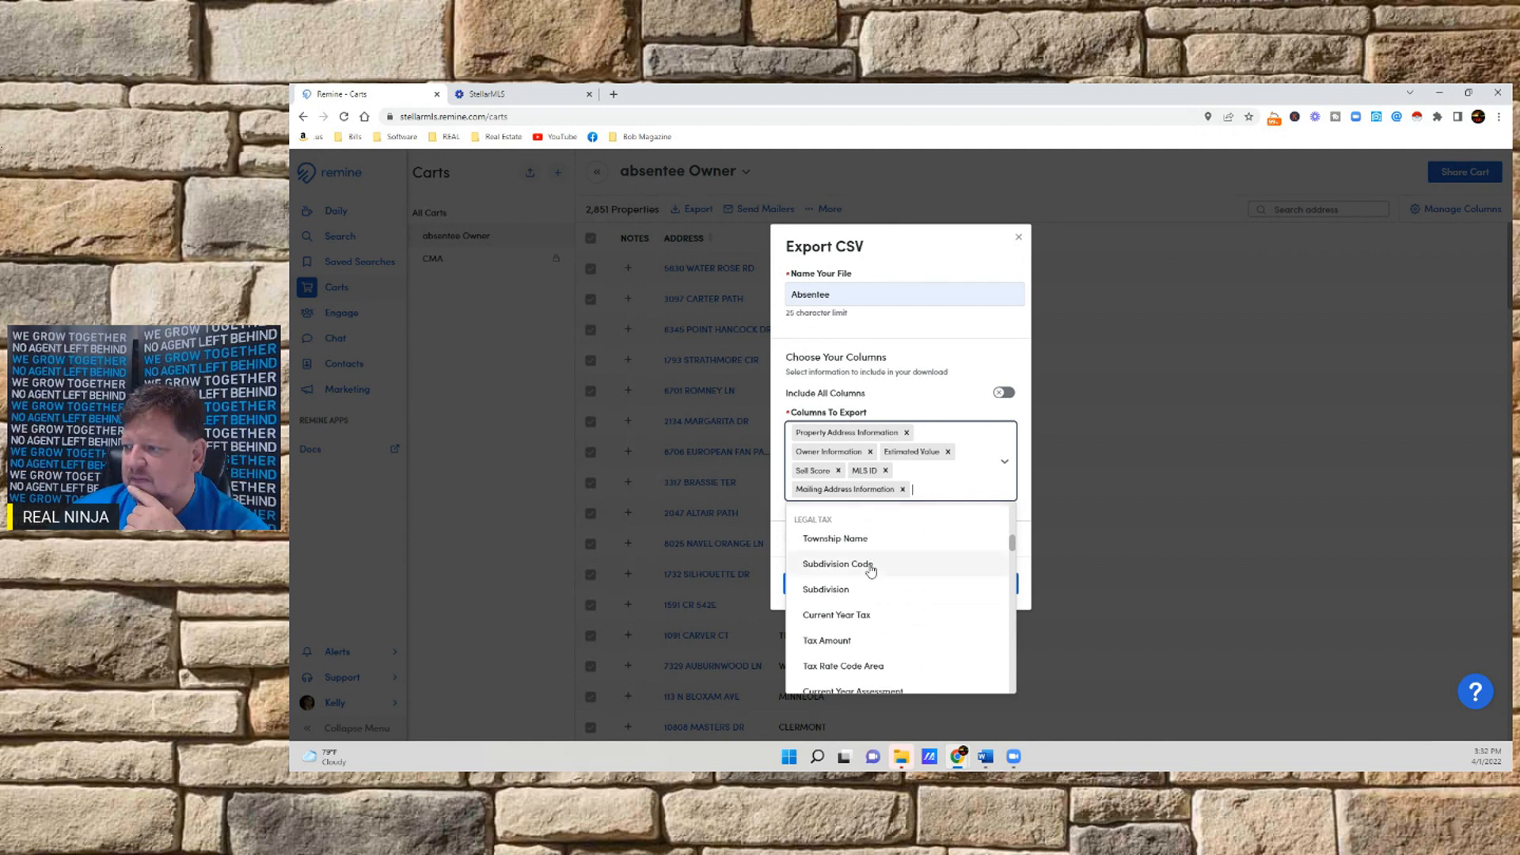
pyautogui.scroll(-3, 877, 569)
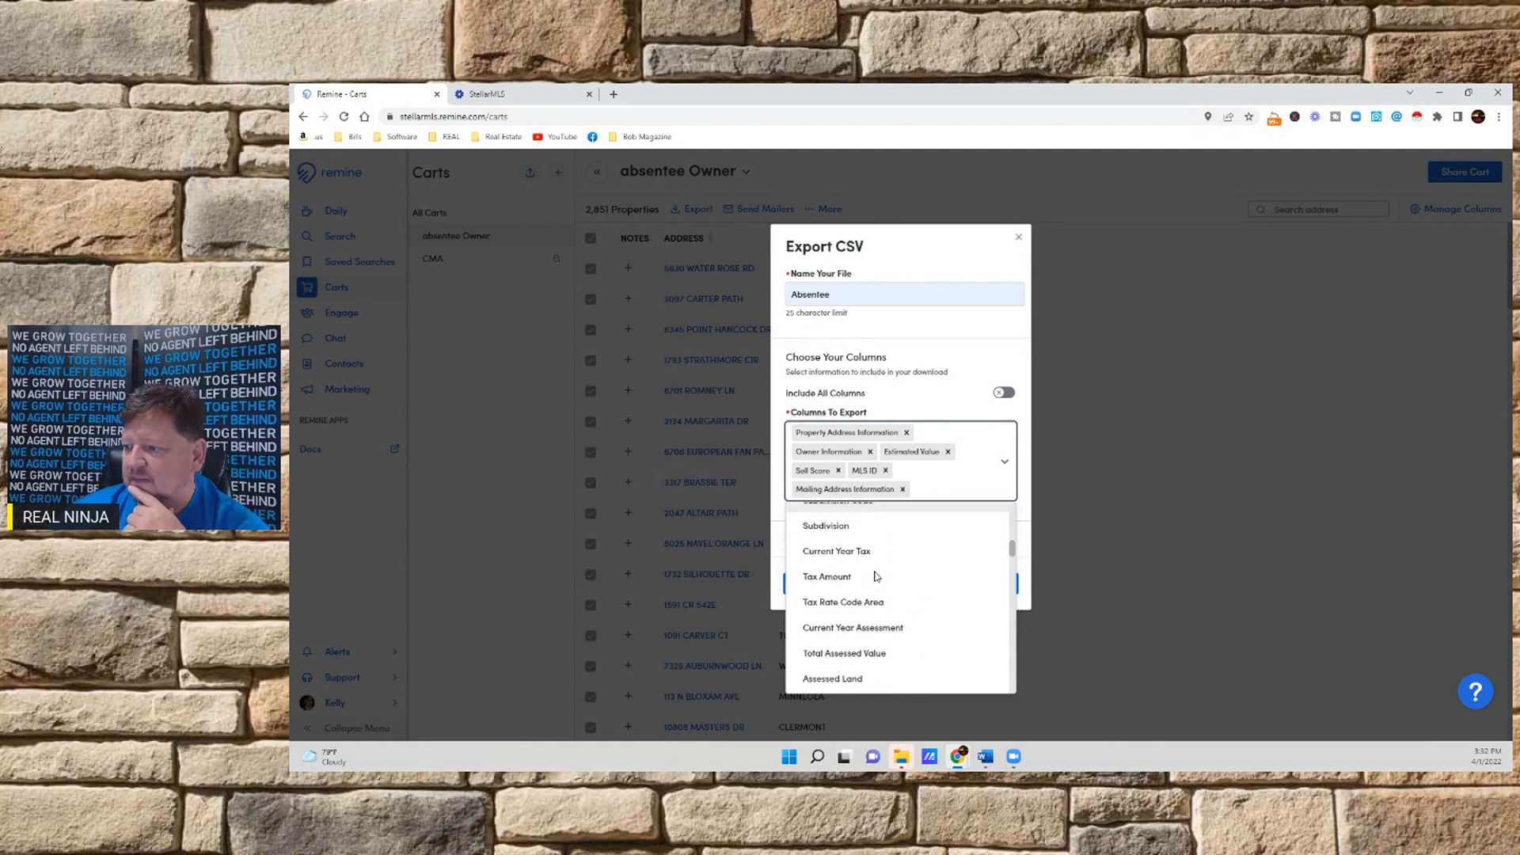
pyautogui.scroll(-3, 883, 574)
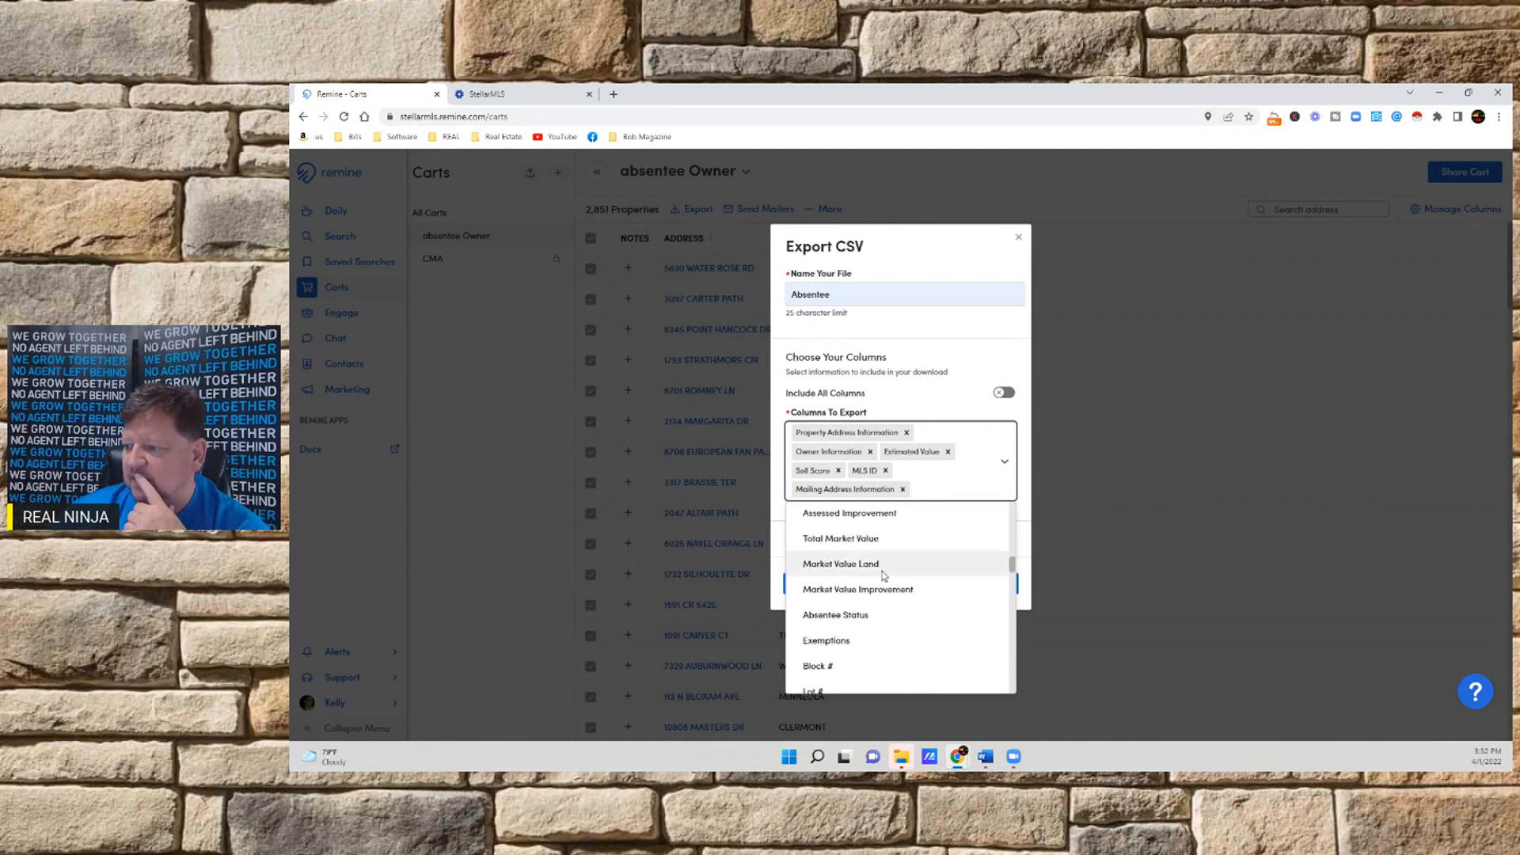
pyautogui.click(847, 615)
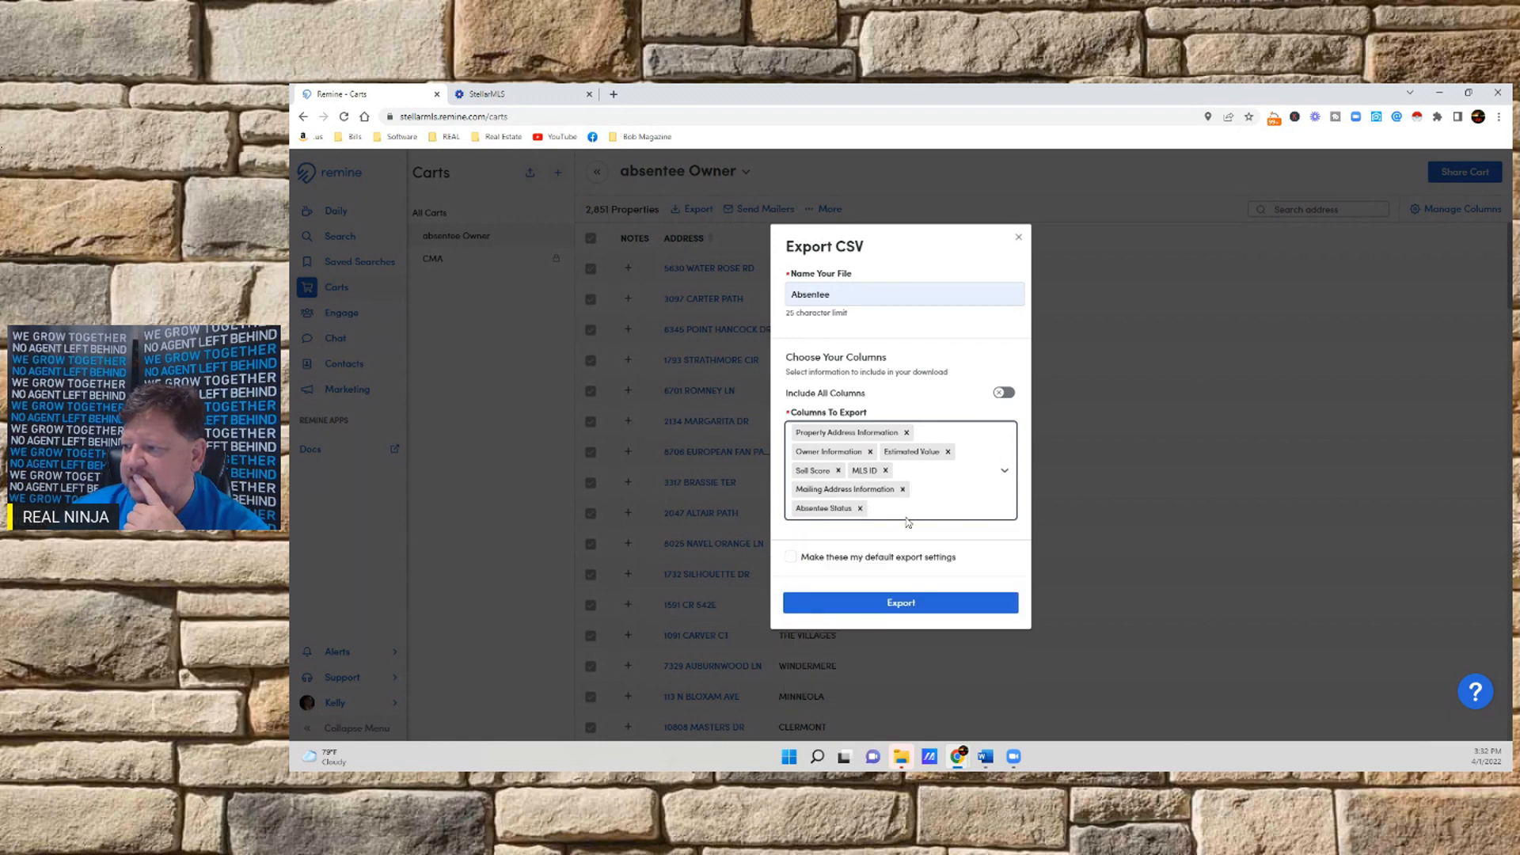
pyautogui.click(904, 513)
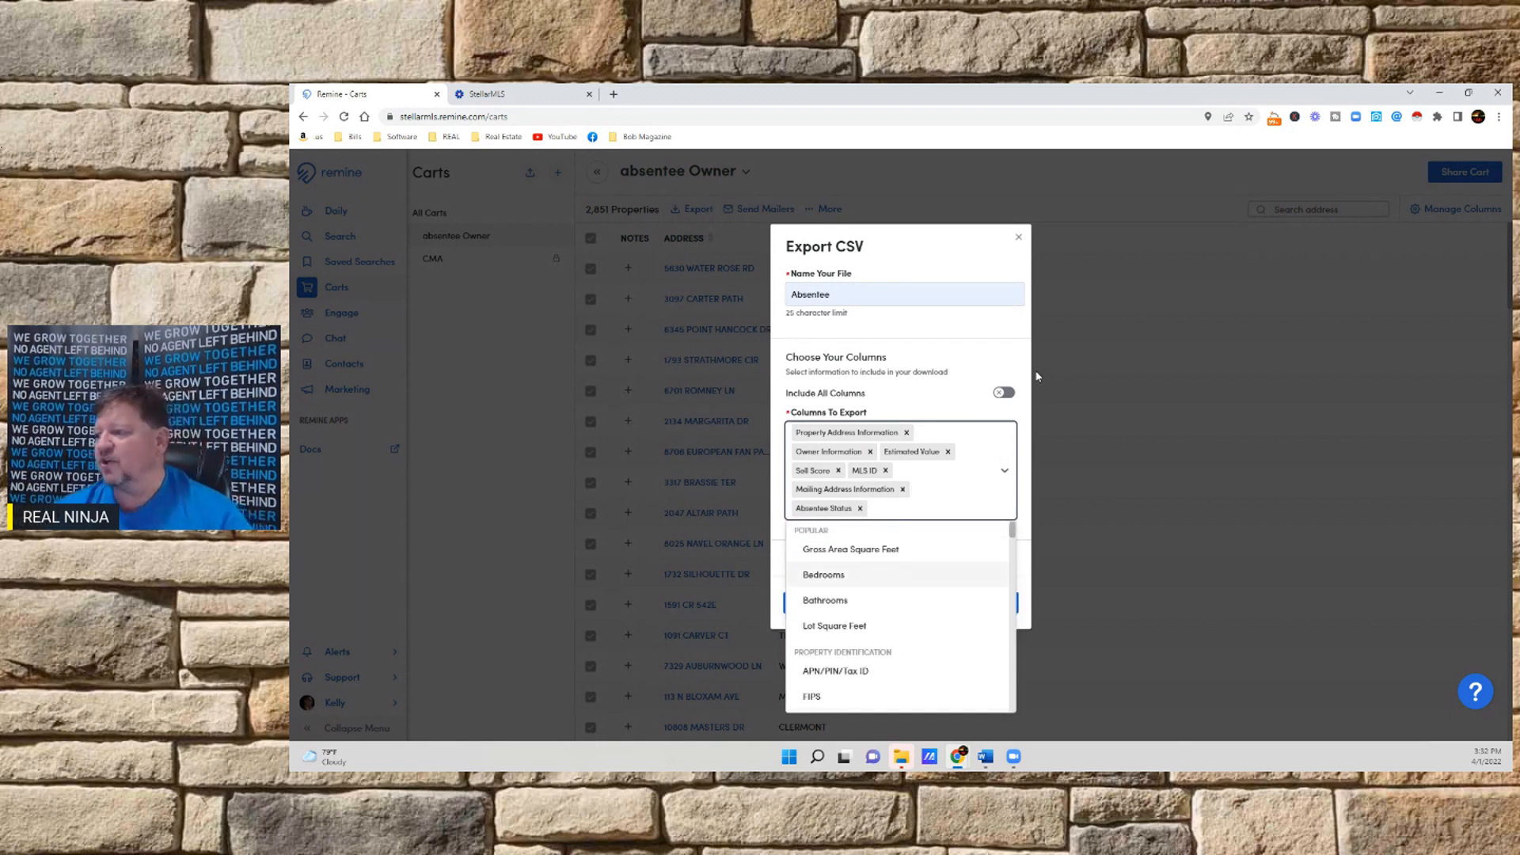
pyautogui.click(946, 333)
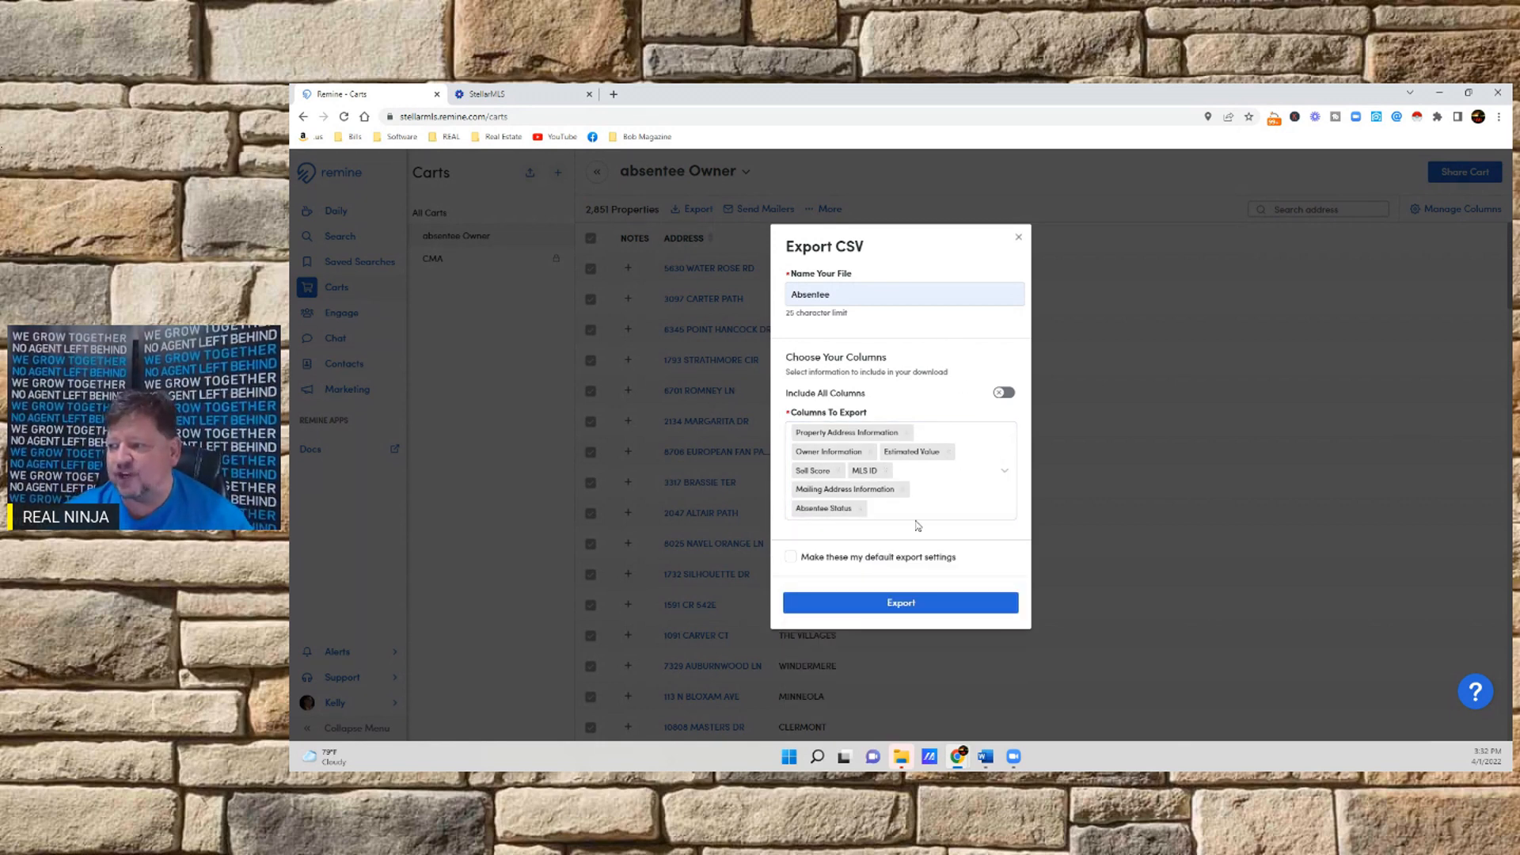
# Switch the export back to including all columns and export the CSV file
pyautogui.click(1008, 397)
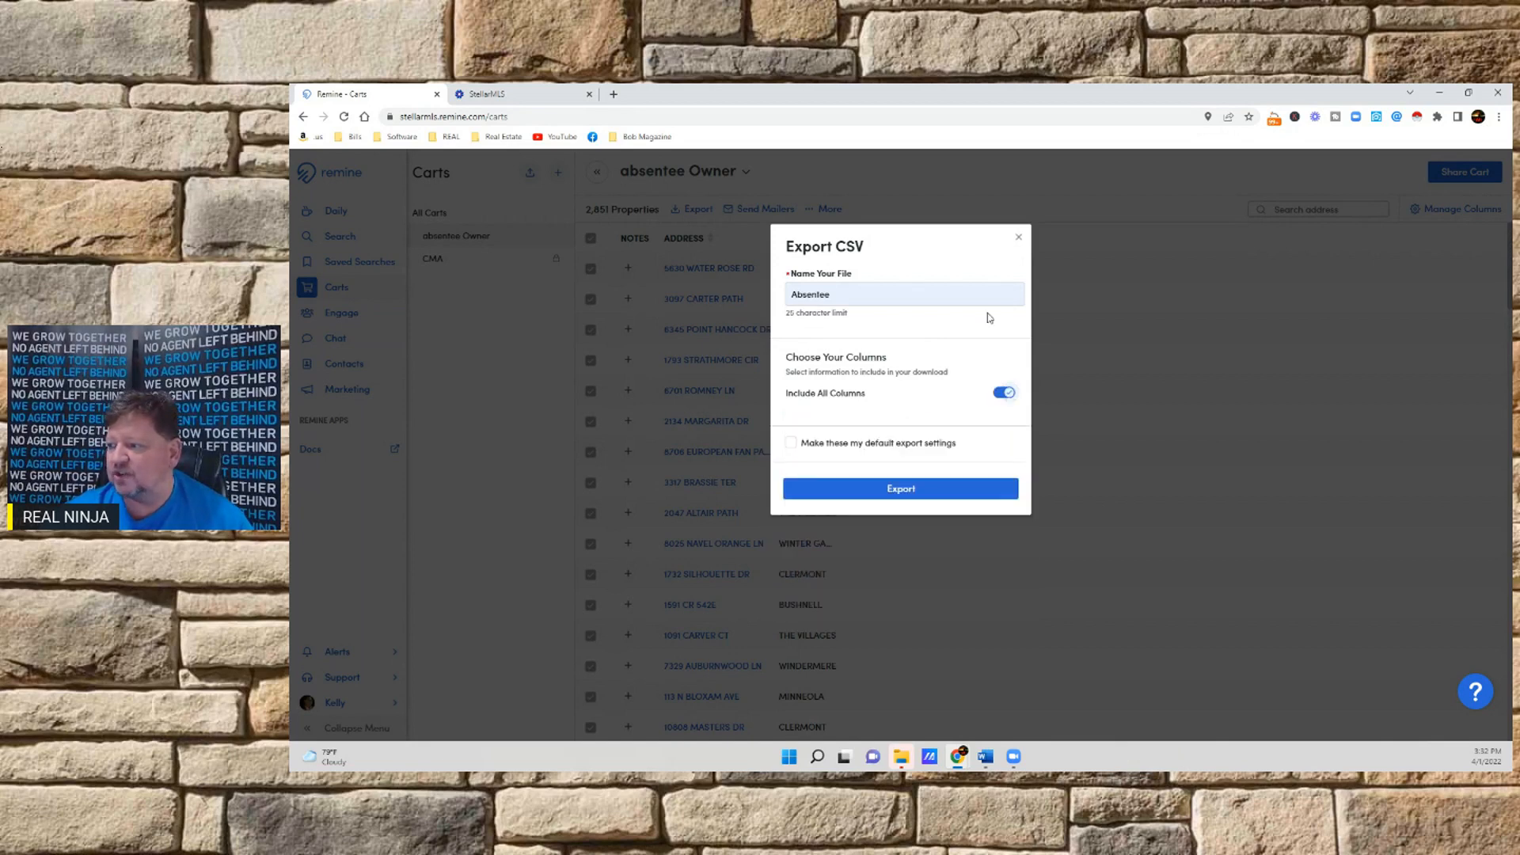
pyautogui.click(889, 491)
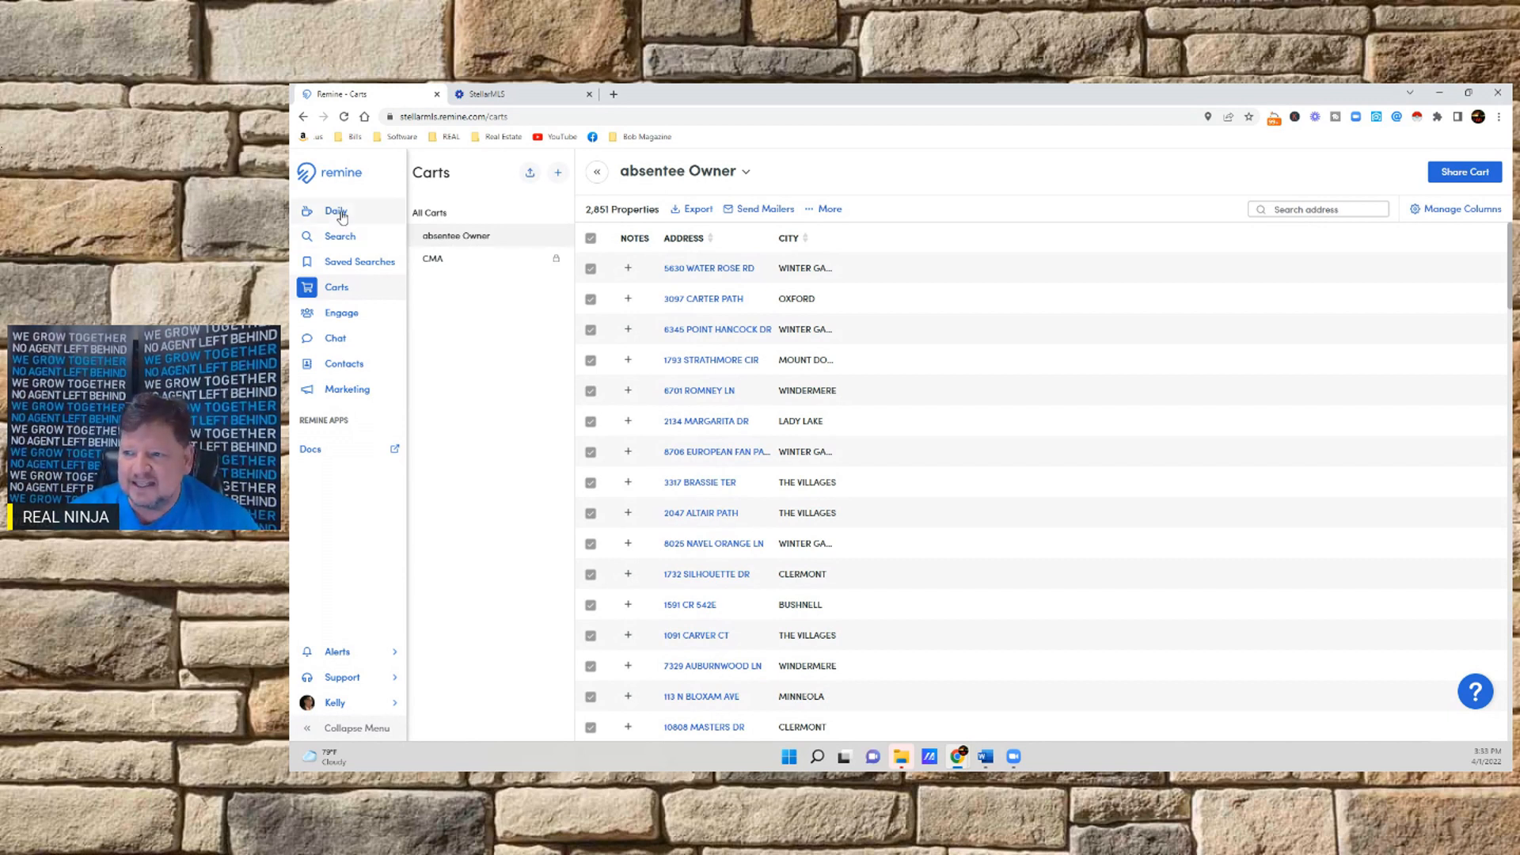
# Return to the property search, clear all filters and draw a rectangular search area around Minneola and Clermont, west of Orlando
pyautogui.click(335, 241)
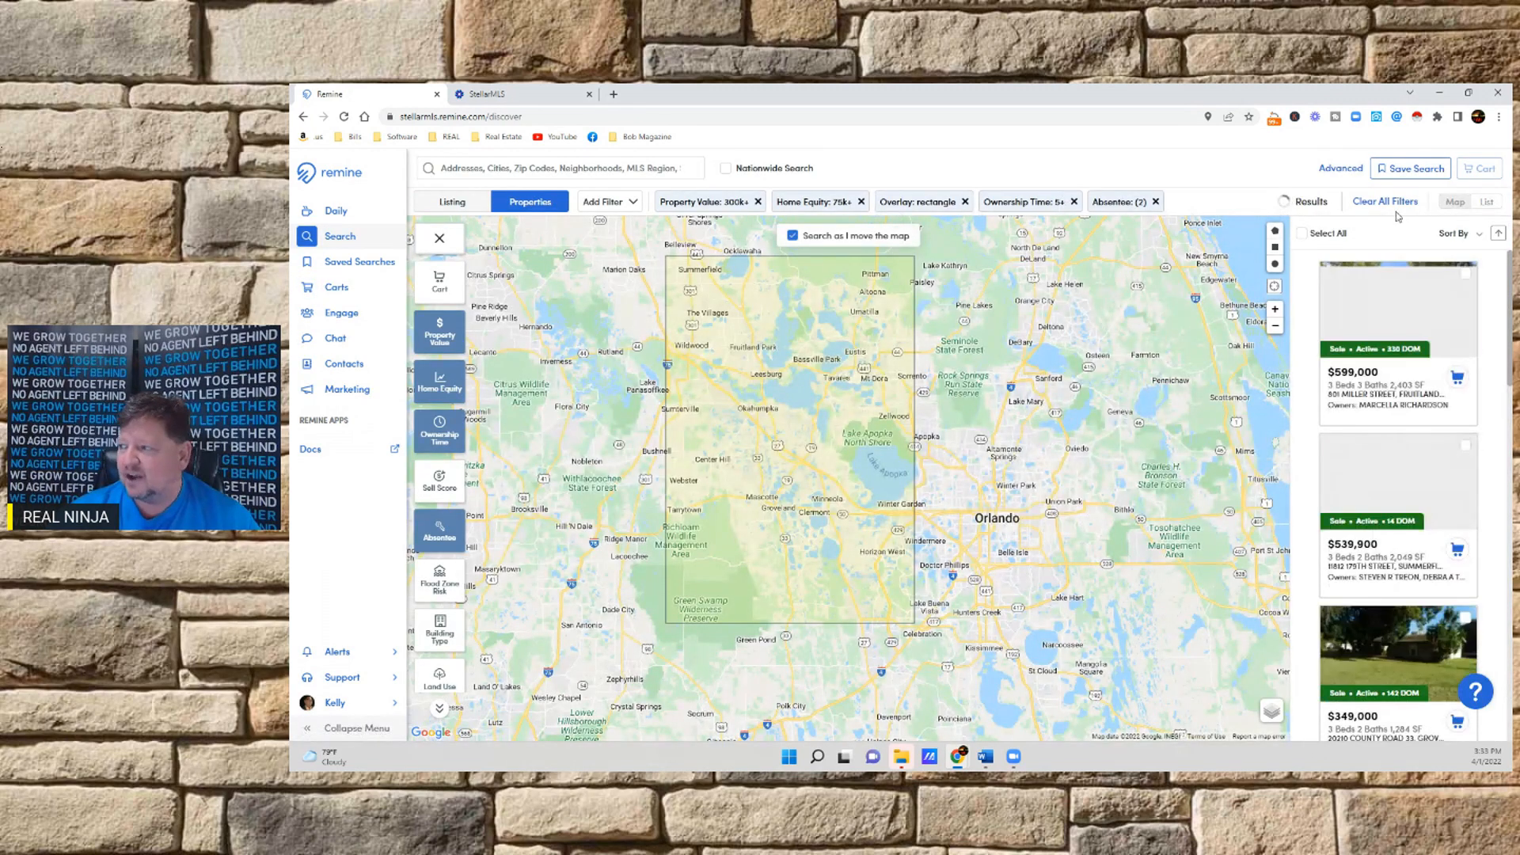
pyautogui.click(1395, 203)
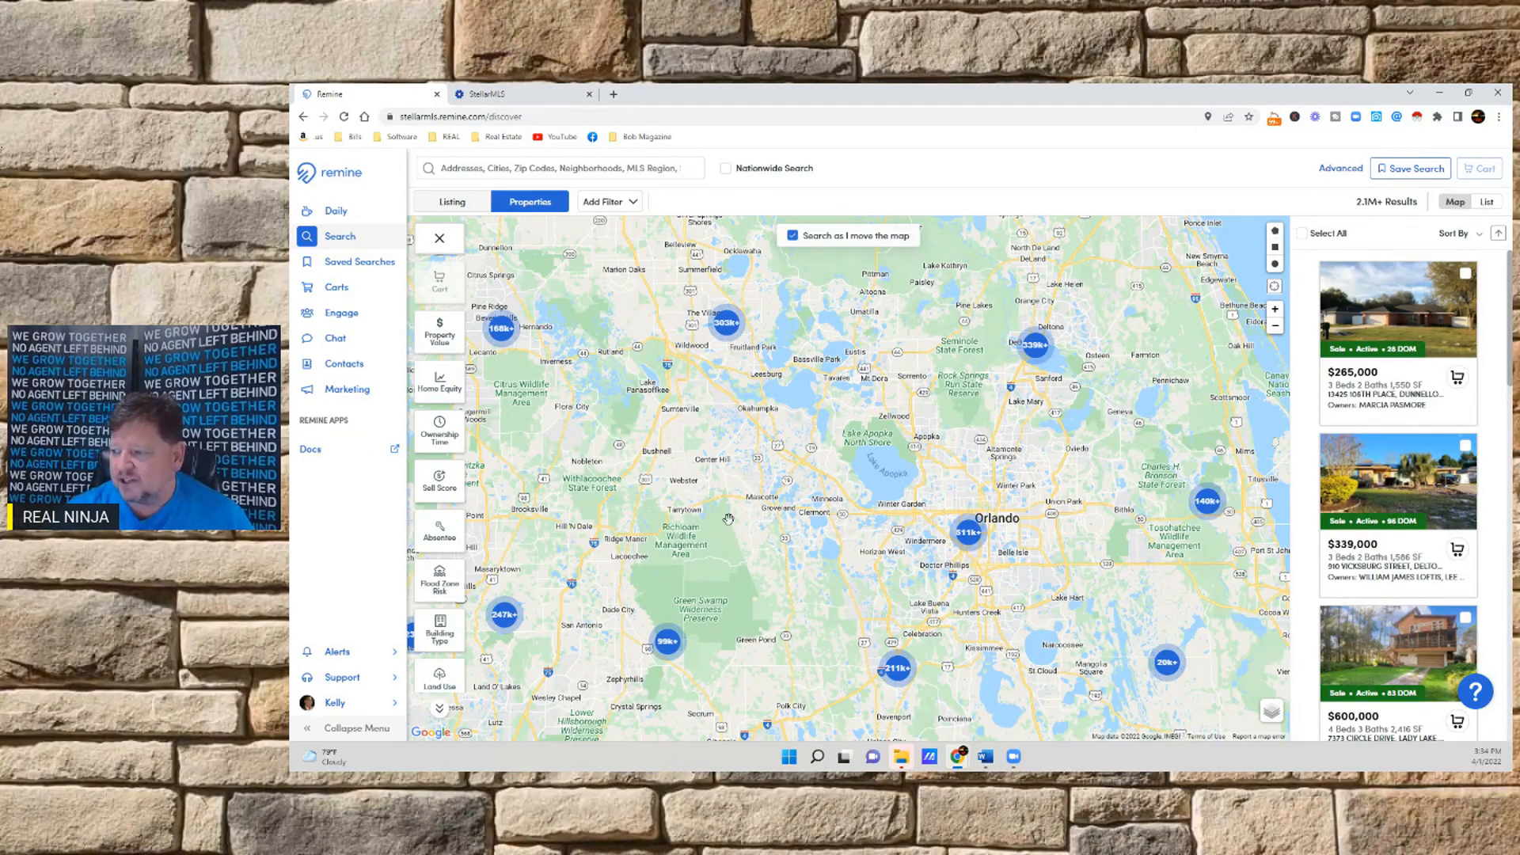
pyautogui.moveTo(724, 524); pyautogui.dragTo(721, 406)
pyautogui.moveTo(795, 566); pyautogui.dragTo(690, 649)
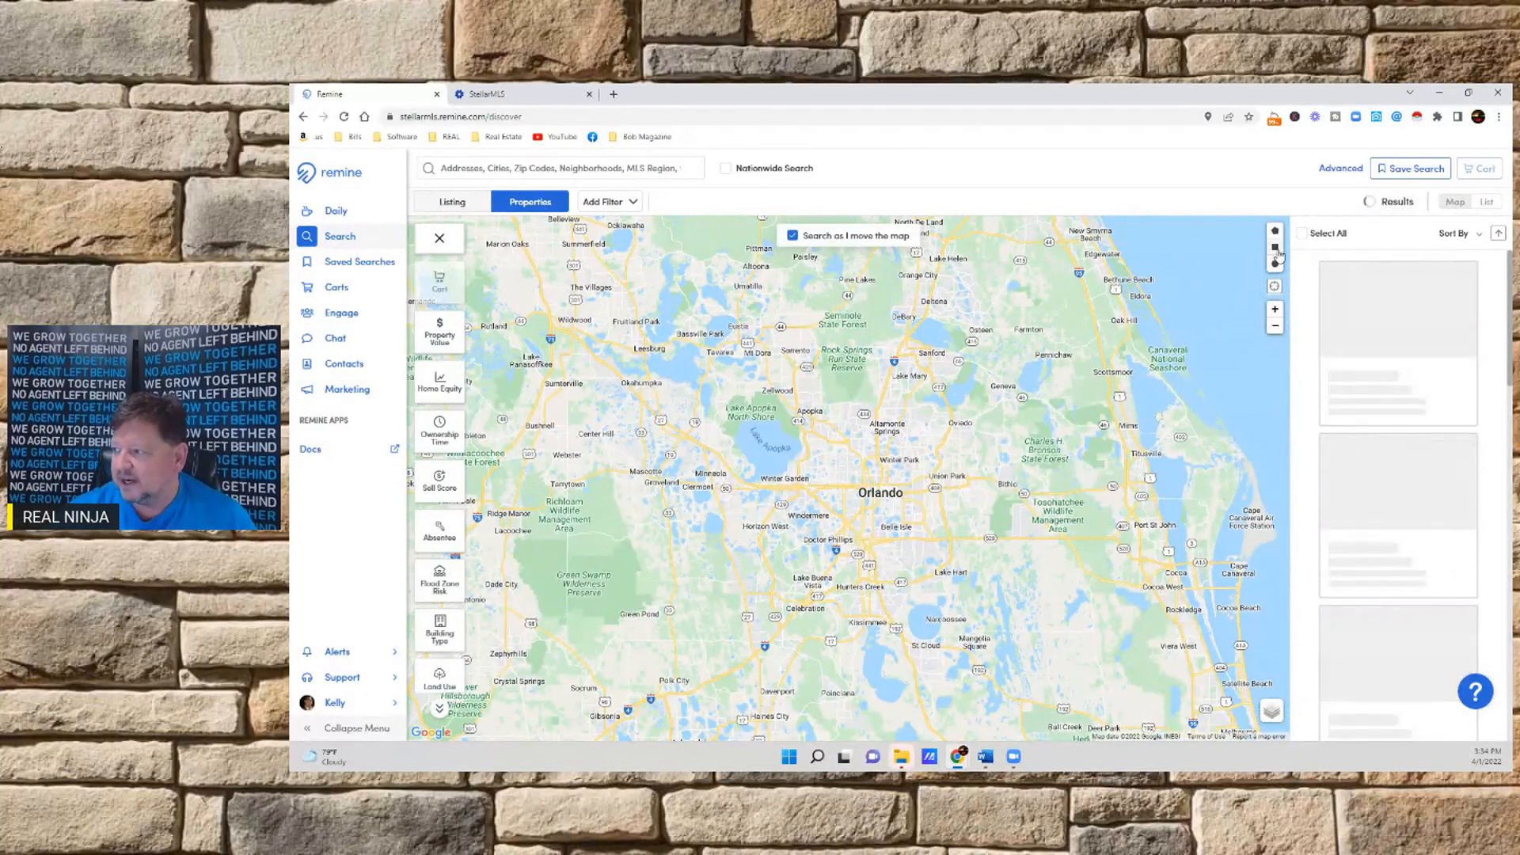
pyautogui.moveTo(660, 451); pyautogui.dragTo(756, 520)
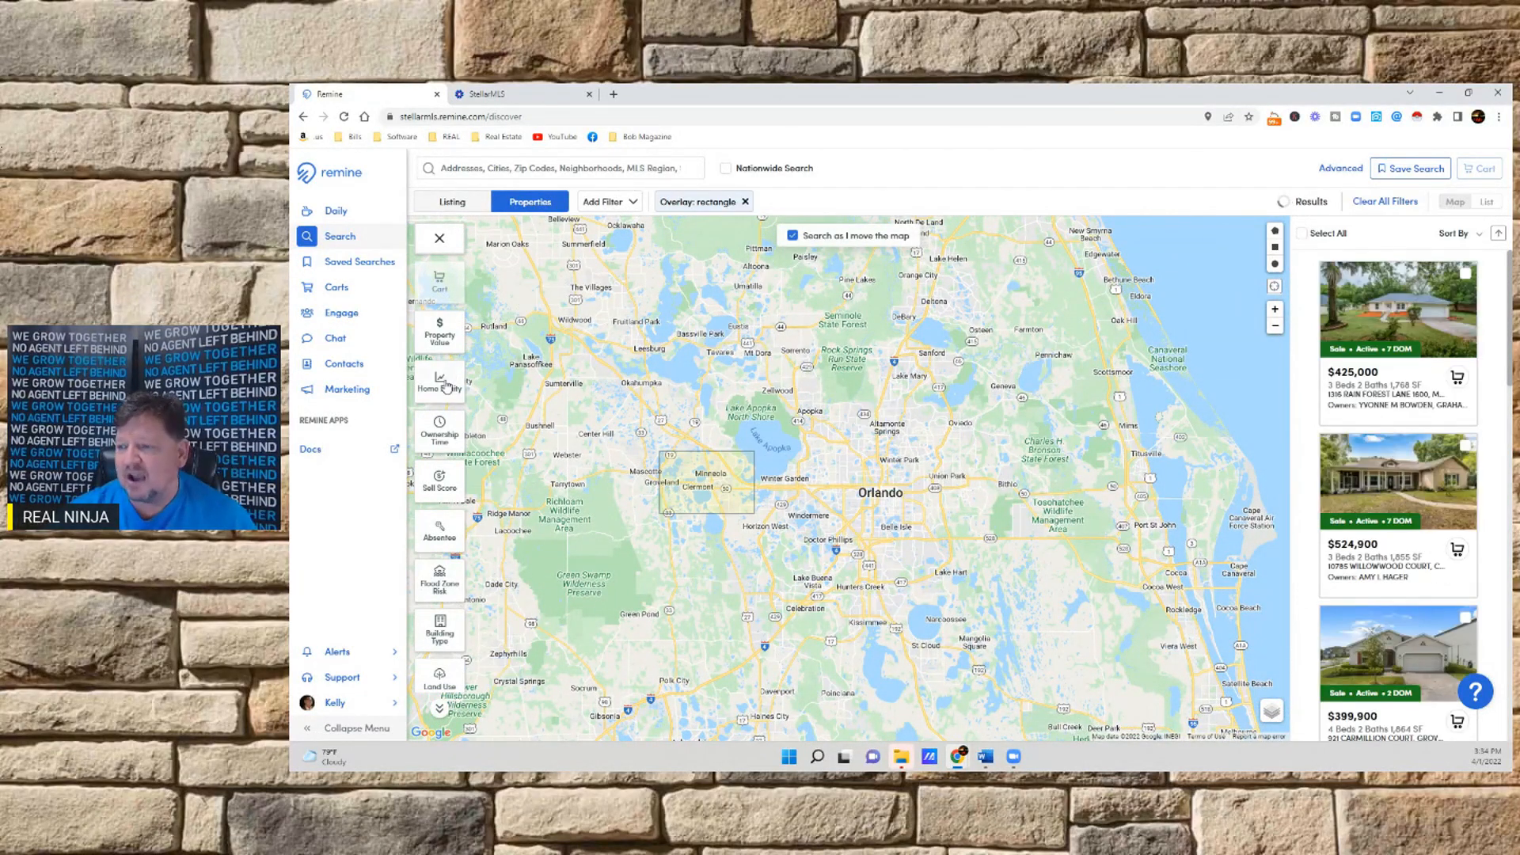
# Filter the properties to a value between 300000 and 400000
pyautogui.click(452, 338)
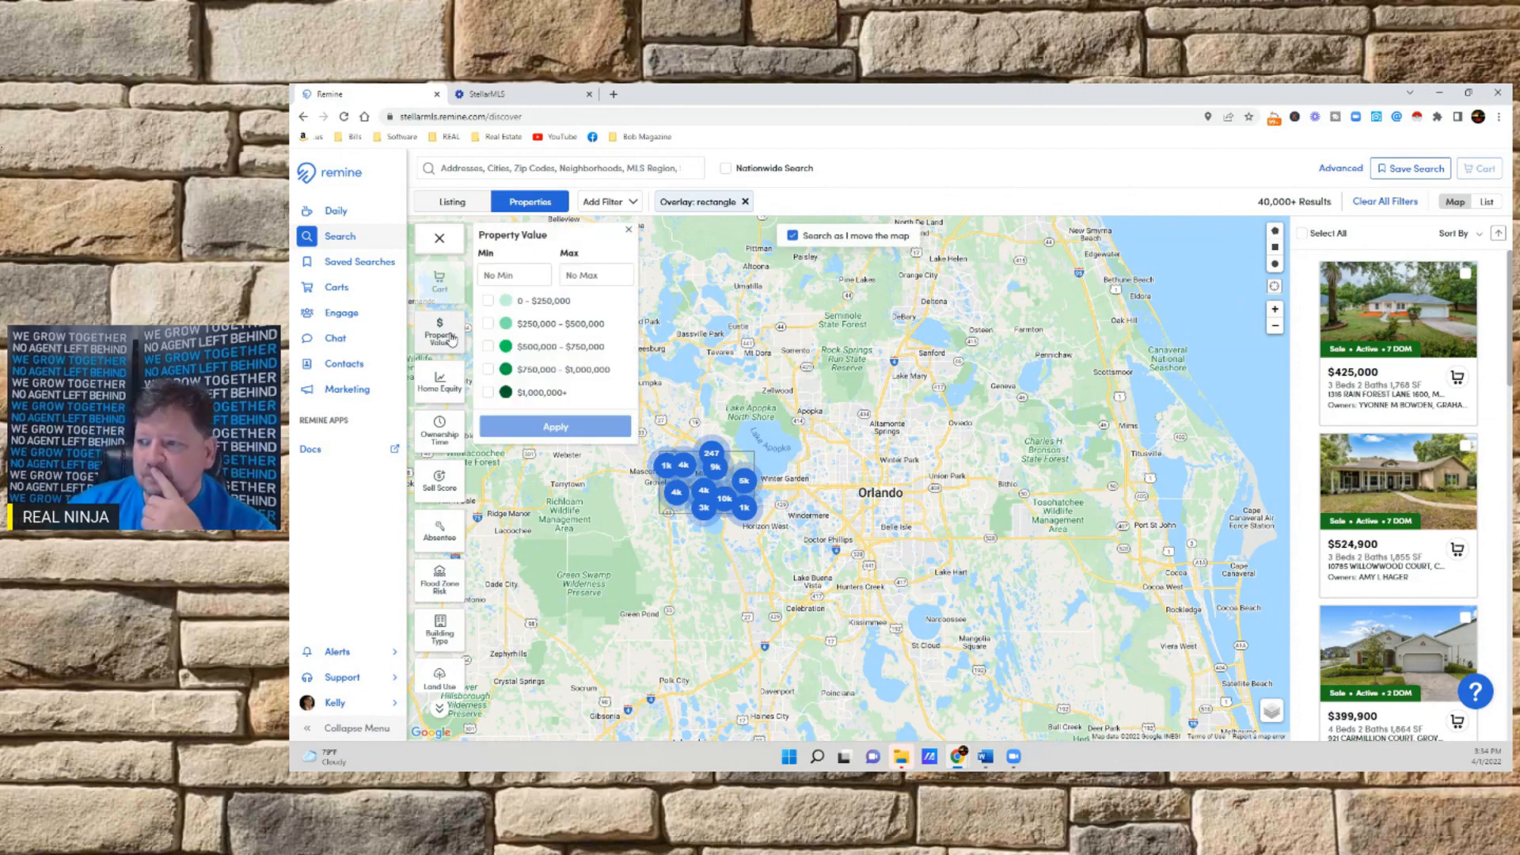
pyautogui.click(534, 277)
pyautogui.write('30000')
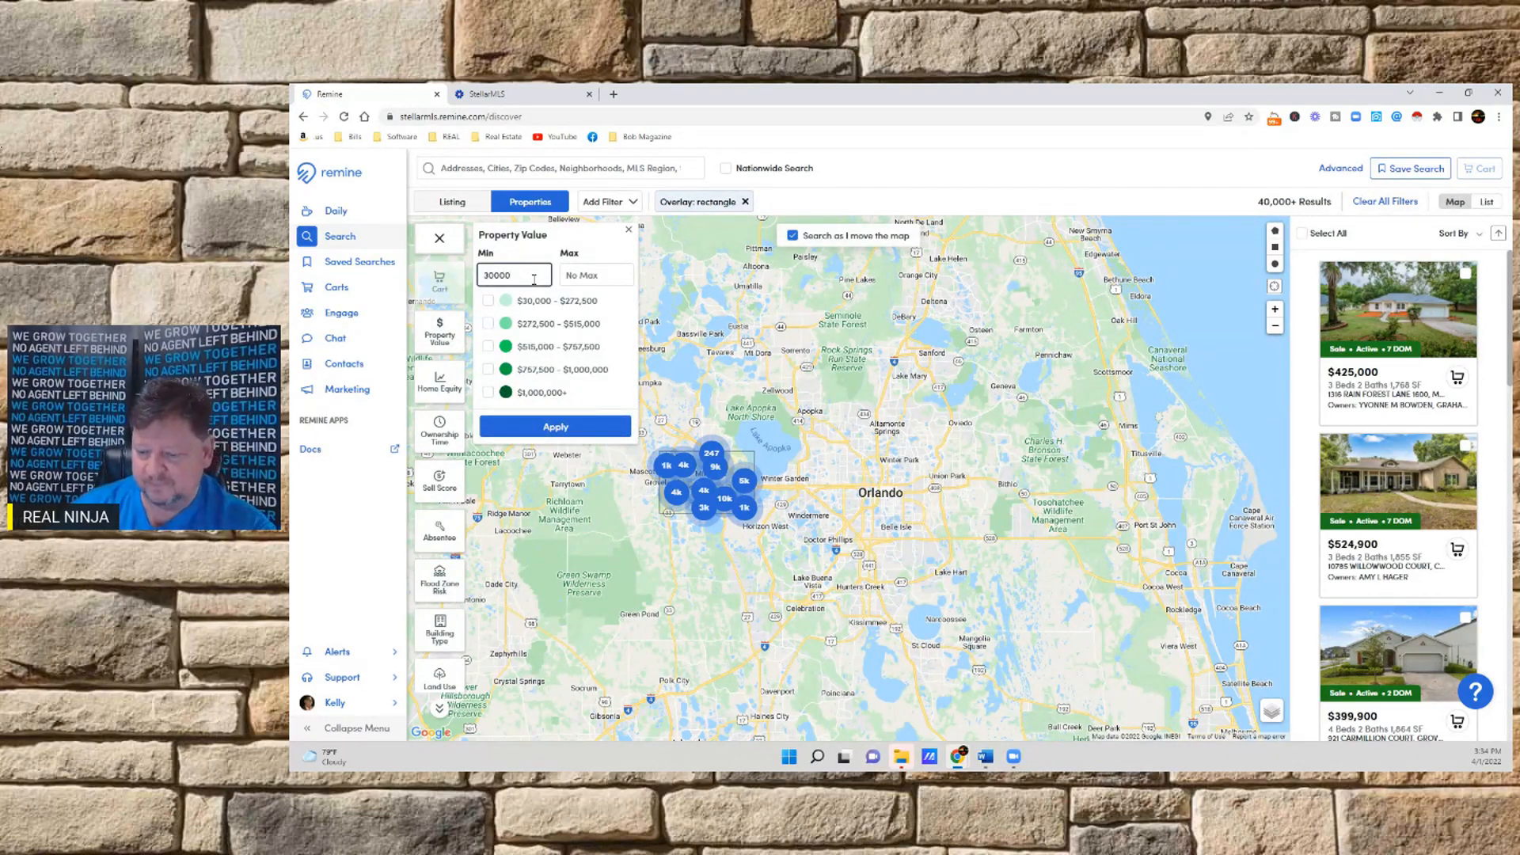
pyautogui.write('0')
pyautogui.click(586, 275)
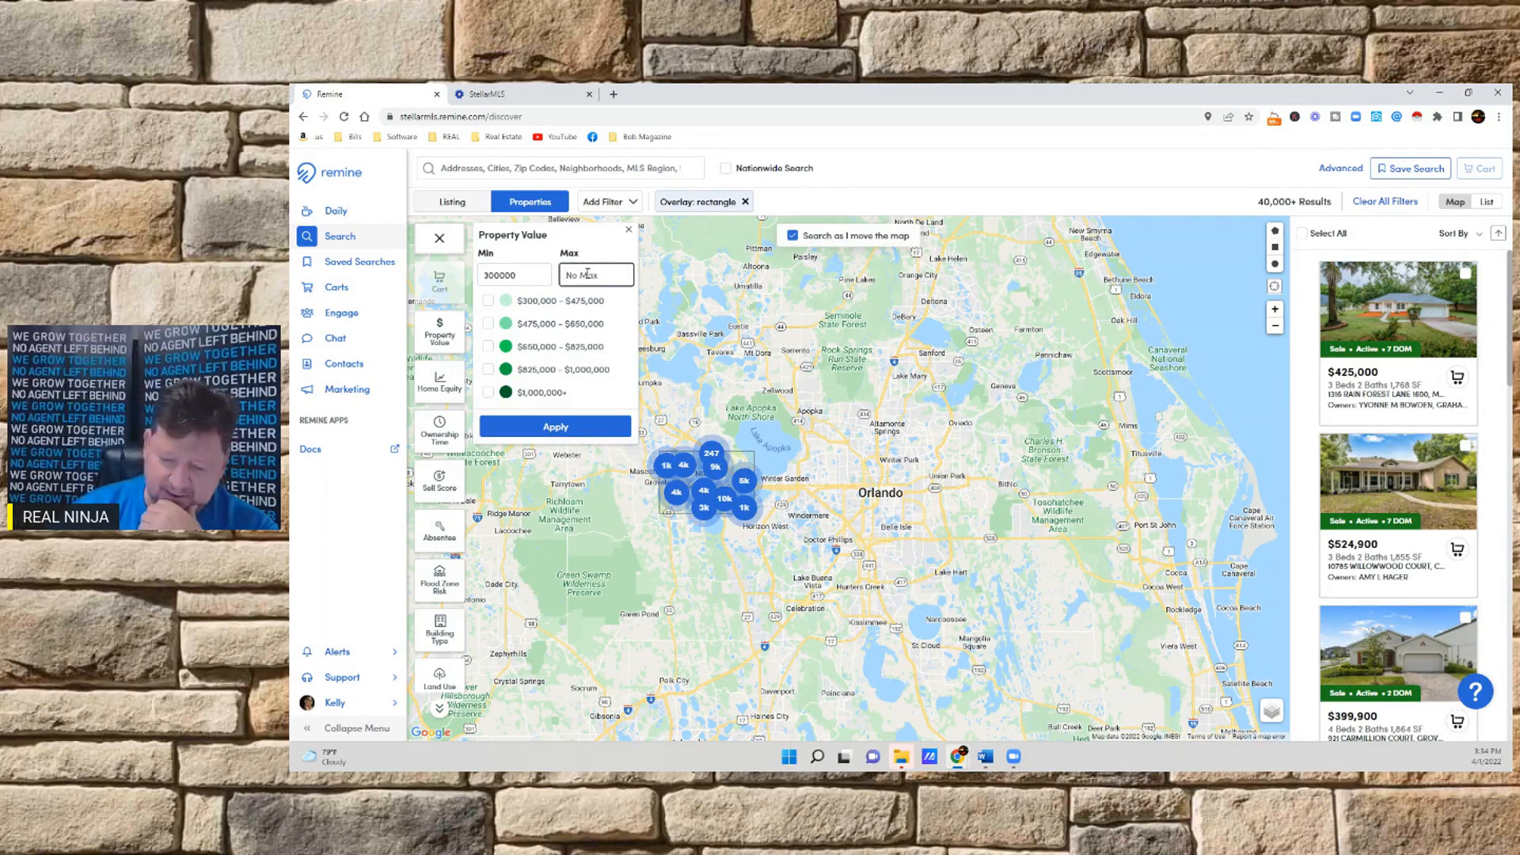
pyautogui.write('400000')
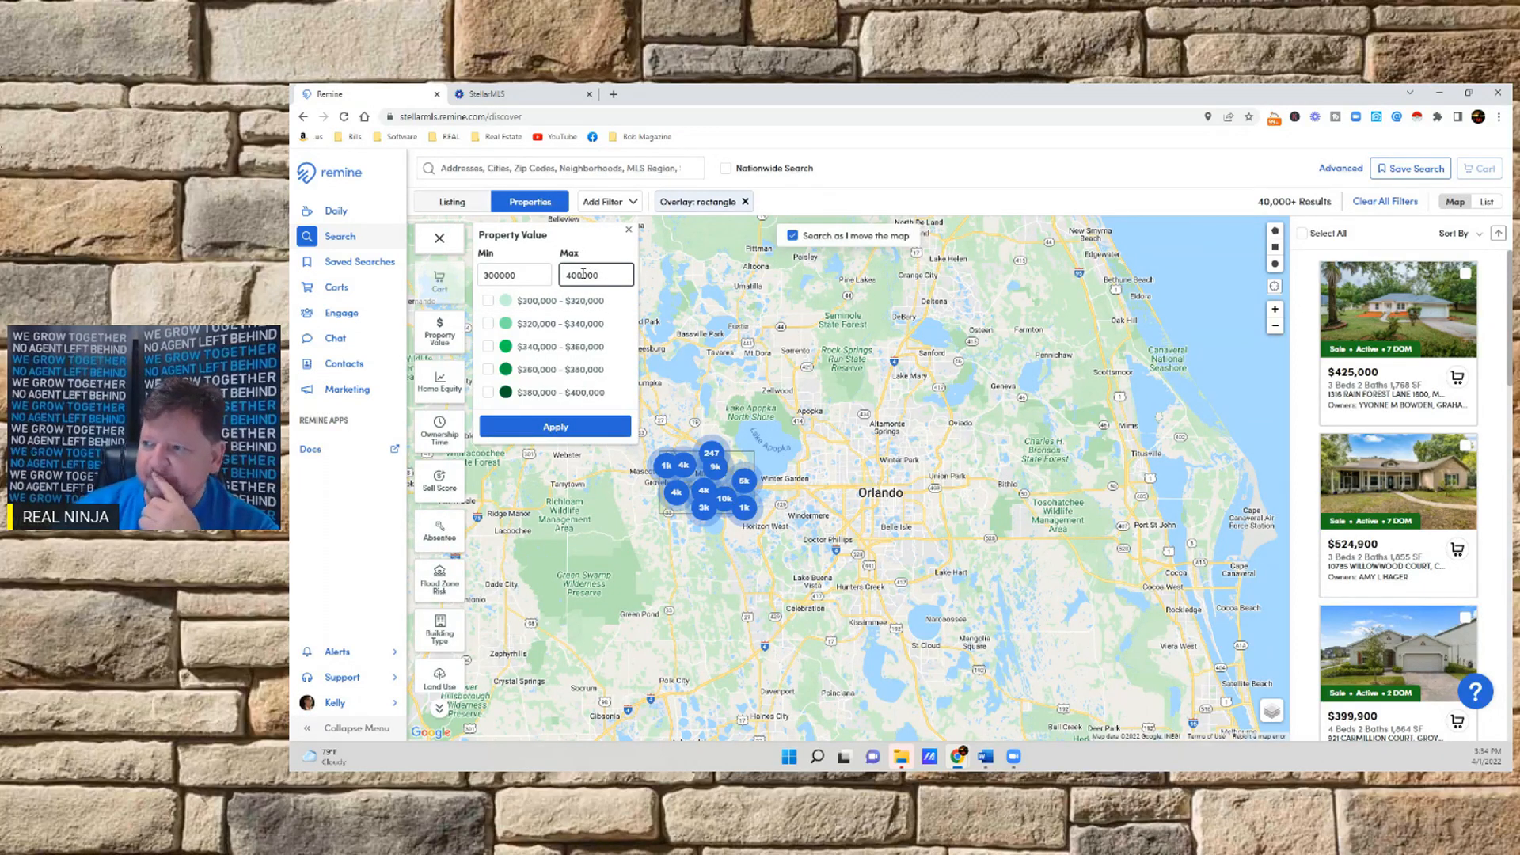
pyautogui.click(554, 429)
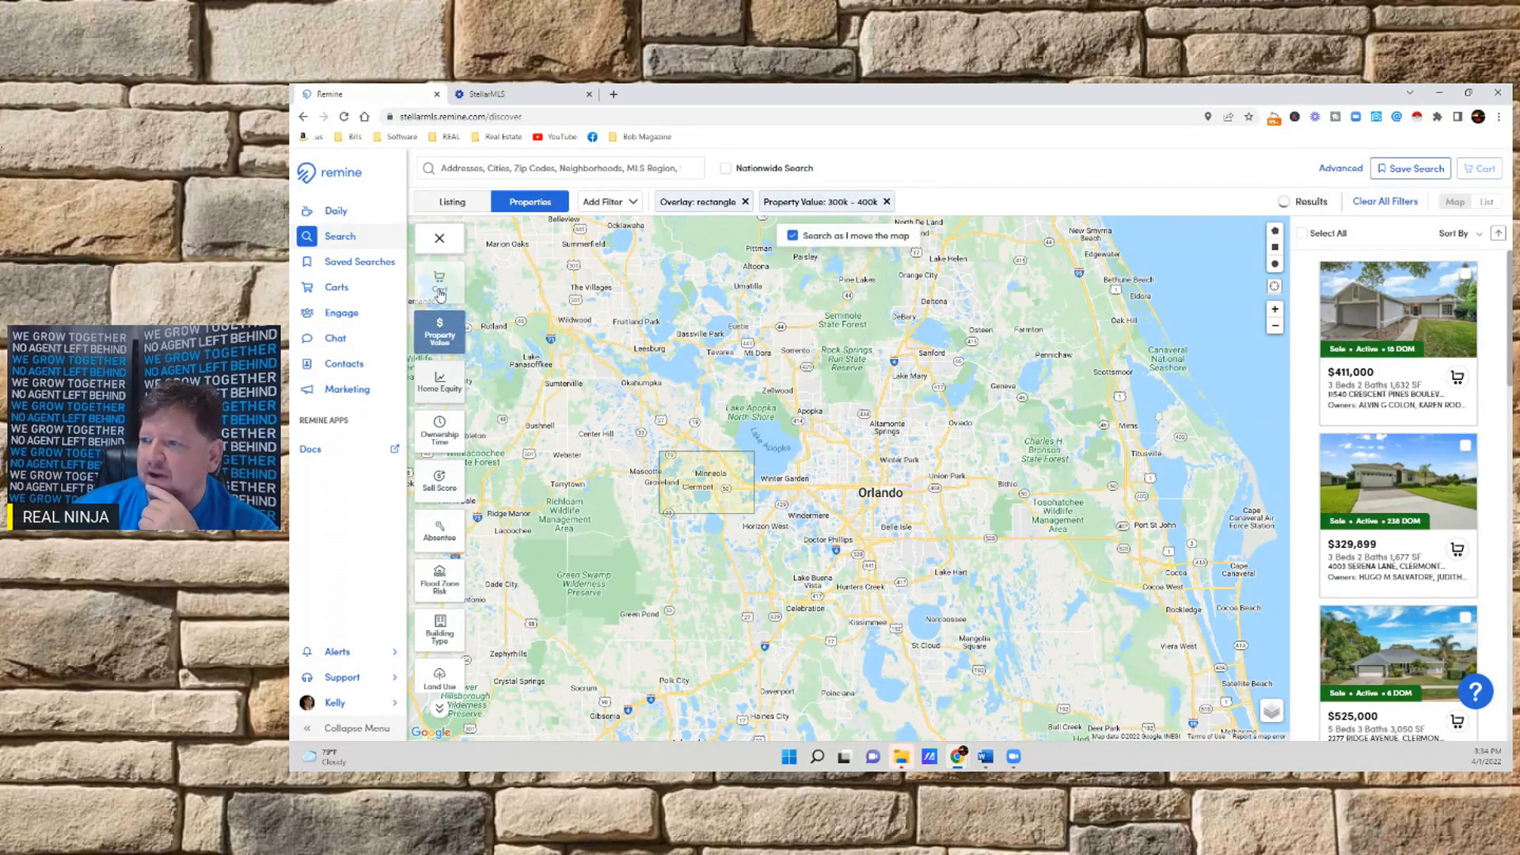
# Filter the properties to a minimum home equity of 50000
pyautogui.click(439, 380)
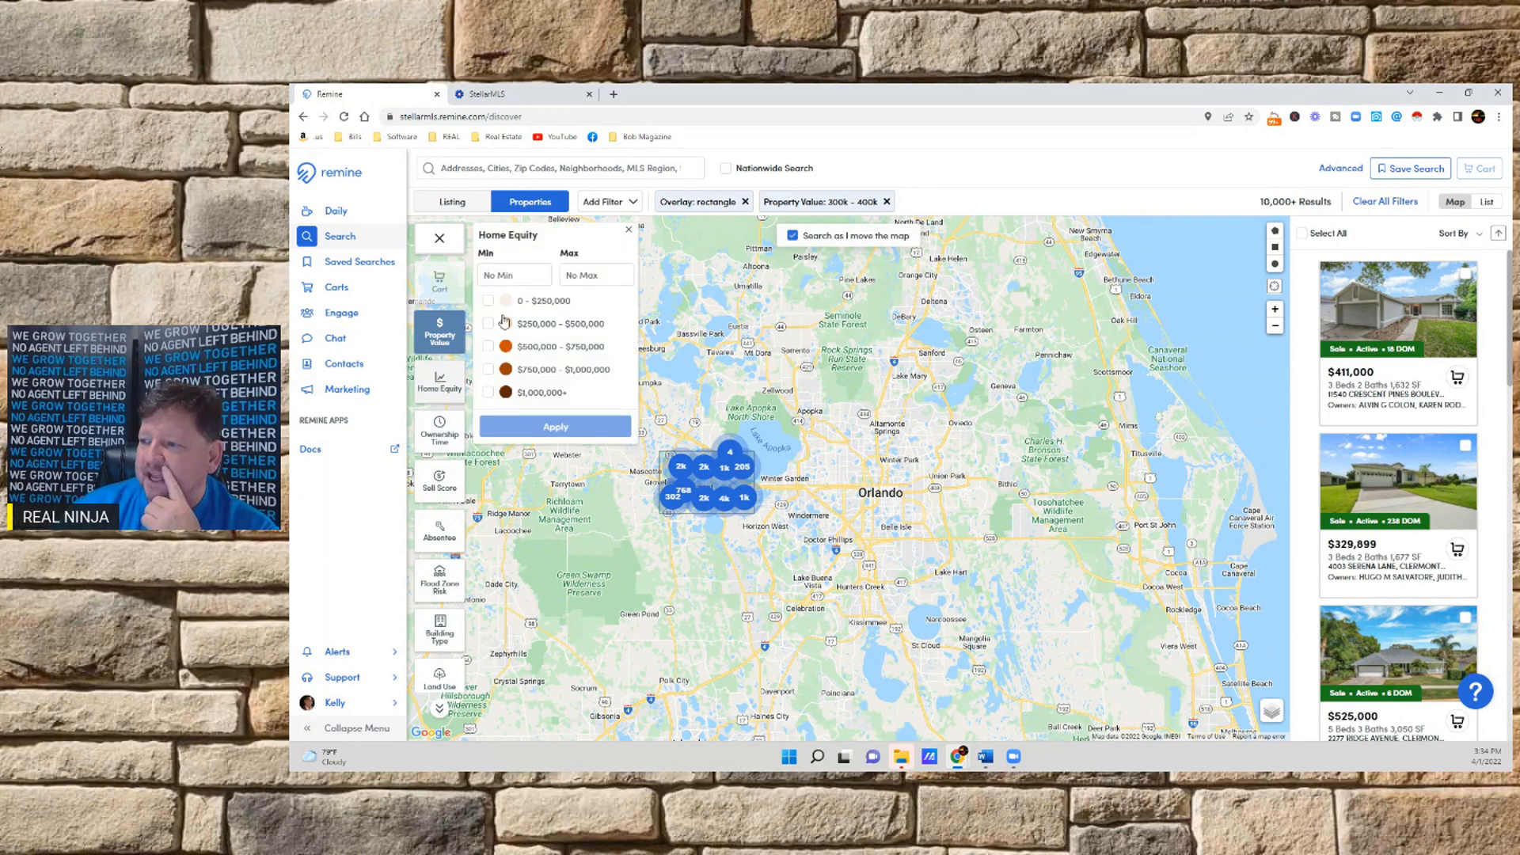
pyautogui.click(514, 275)
pyautogui.write('50000')
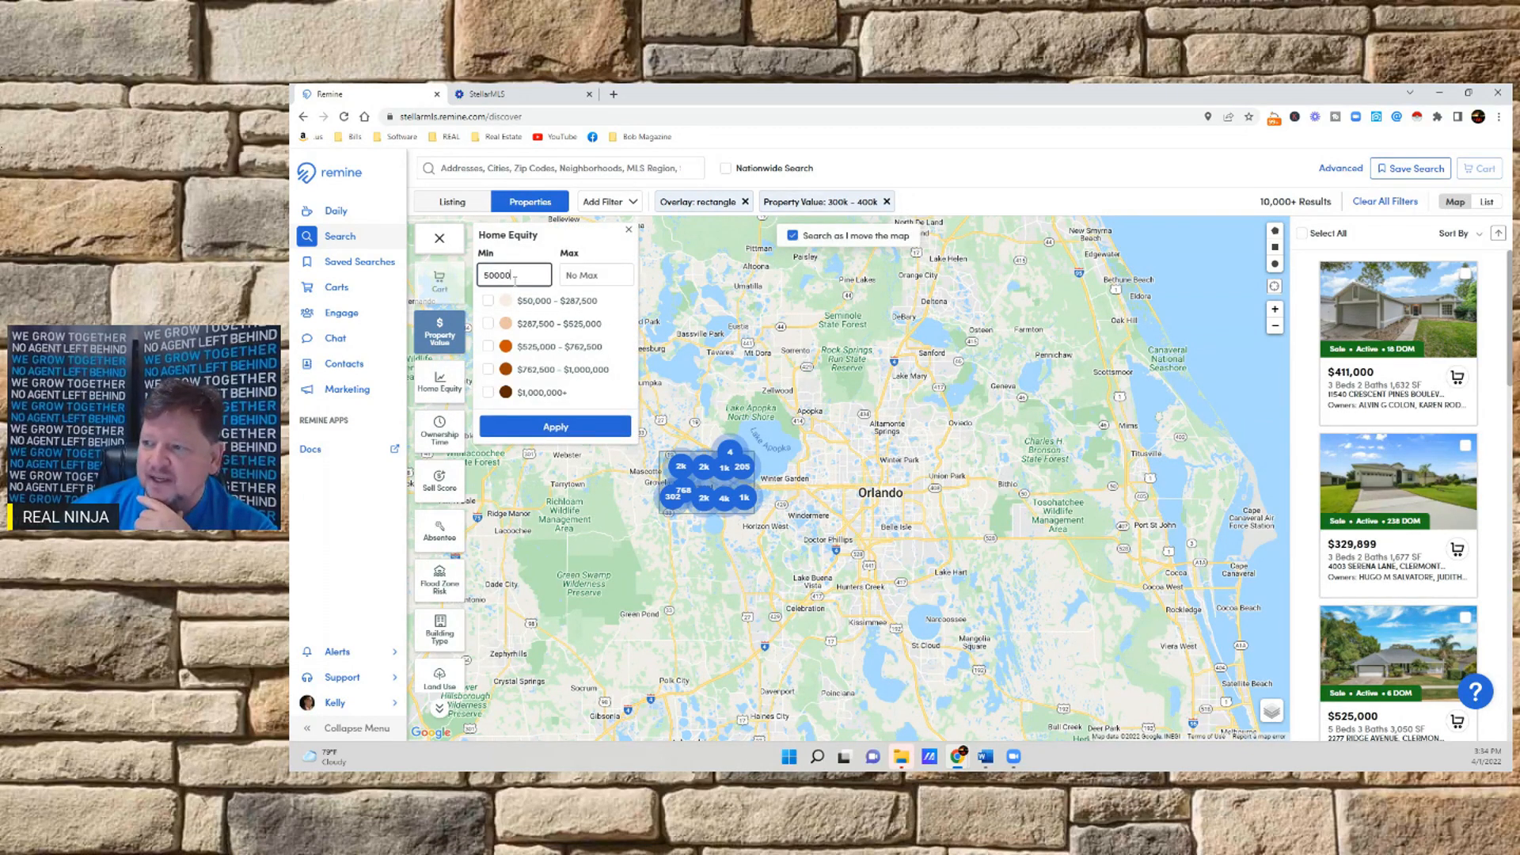
pyautogui.click(546, 426)
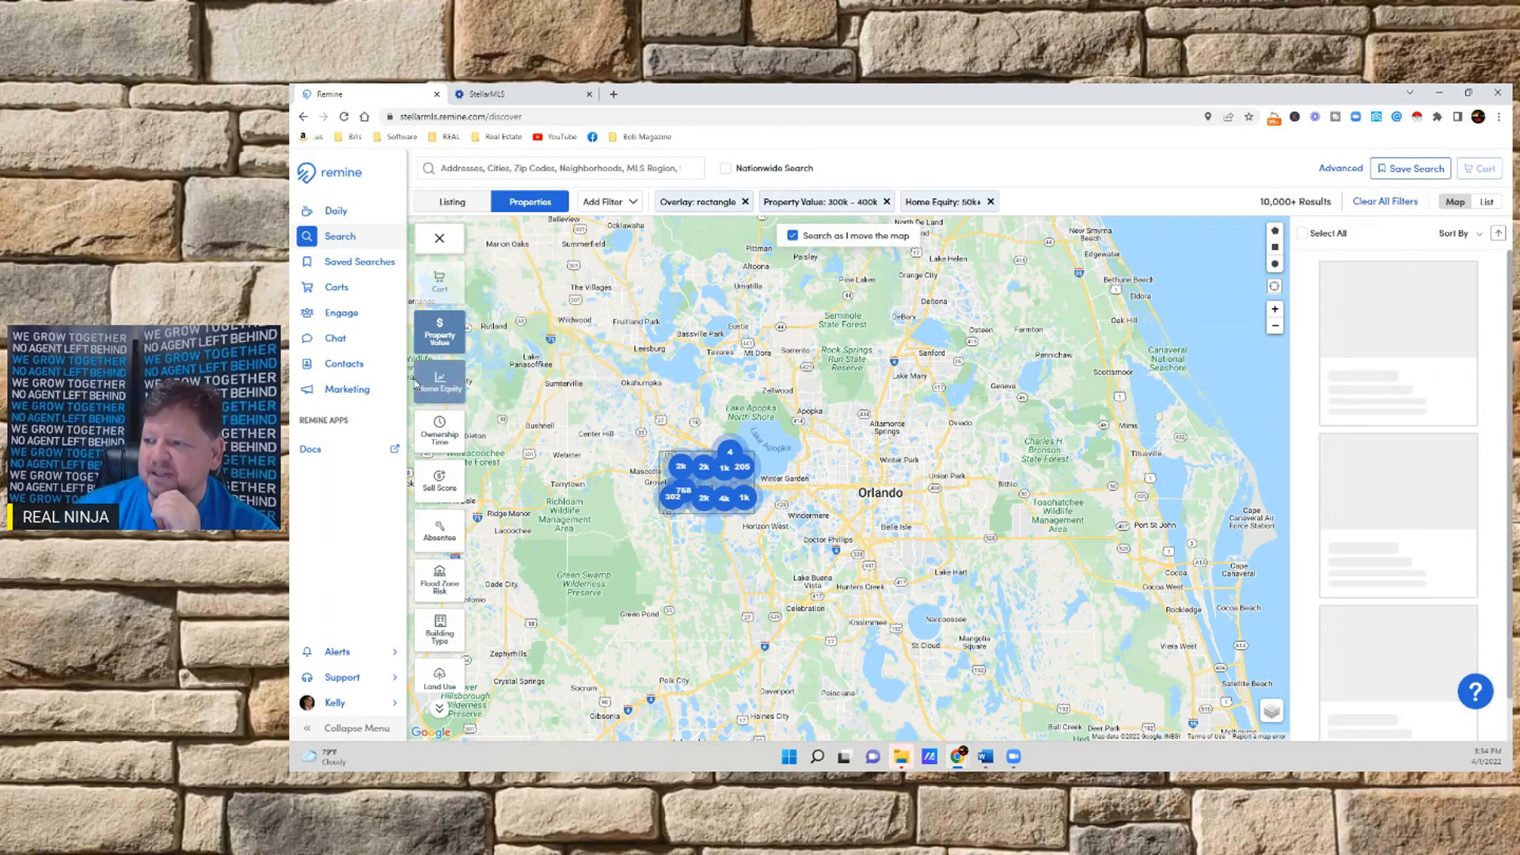
# Filter the properties to a minimum ownership time of 5 years
pyautogui.click(439, 434)
pyautogui.click(520, 277)
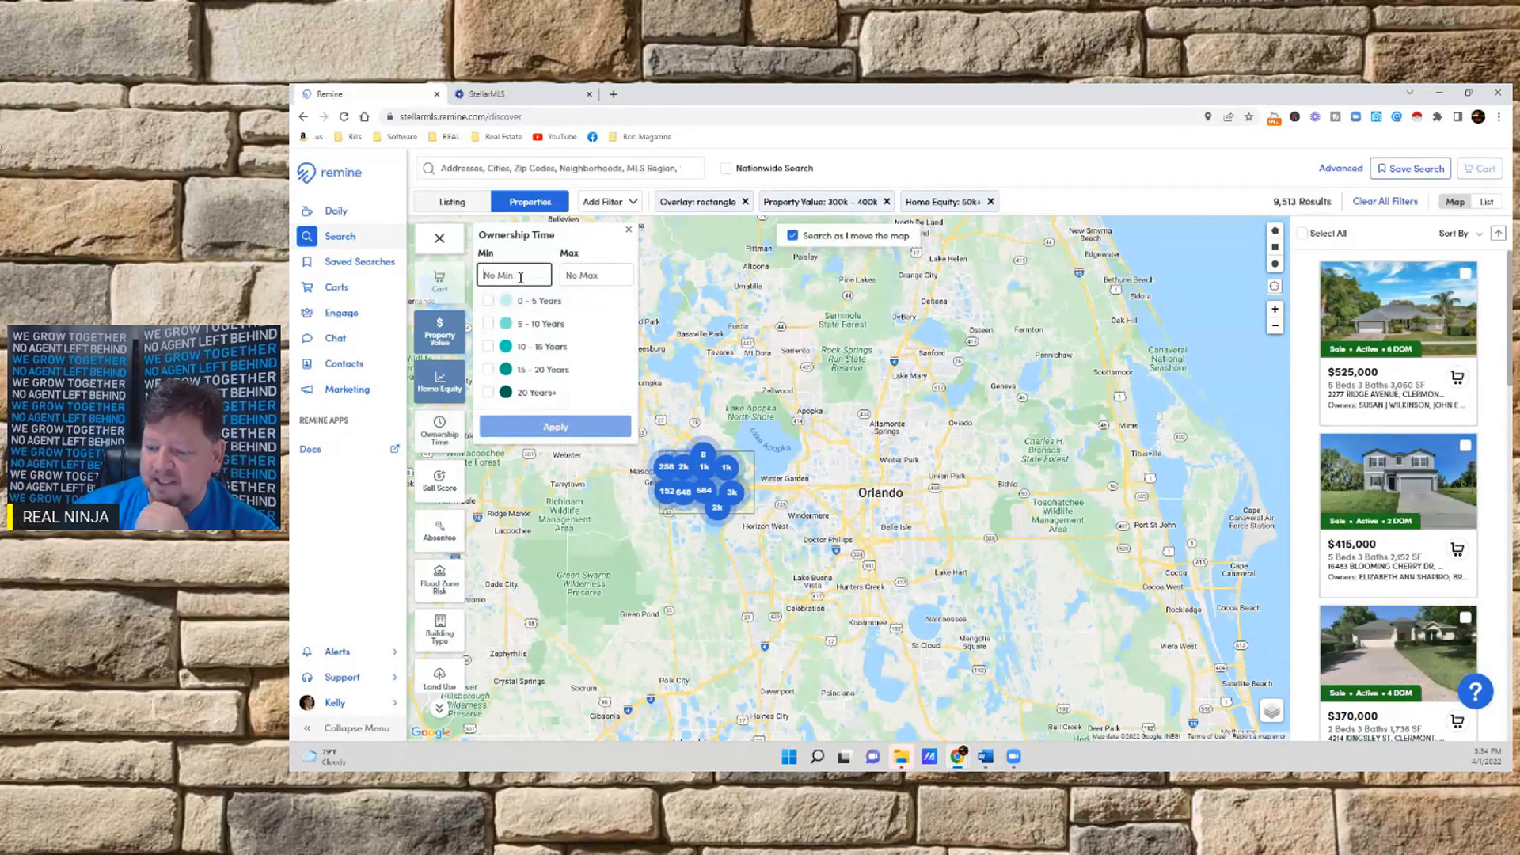
pyautogui.write('5')
pyautogui.click(548, 427)
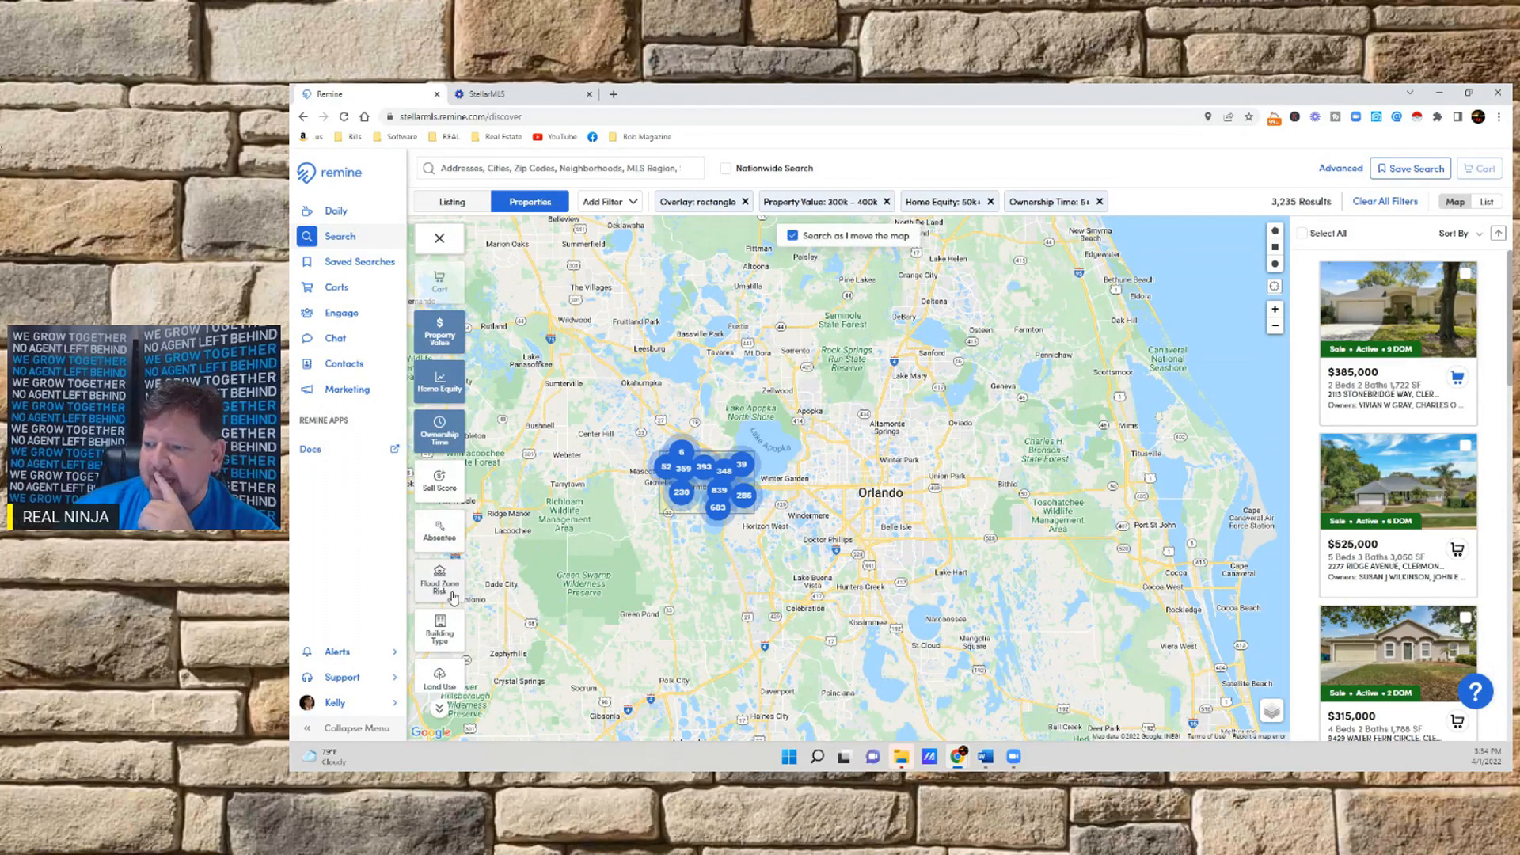
# Restrict the building type to Single-Family homes
pyautogui.click(440, 631)
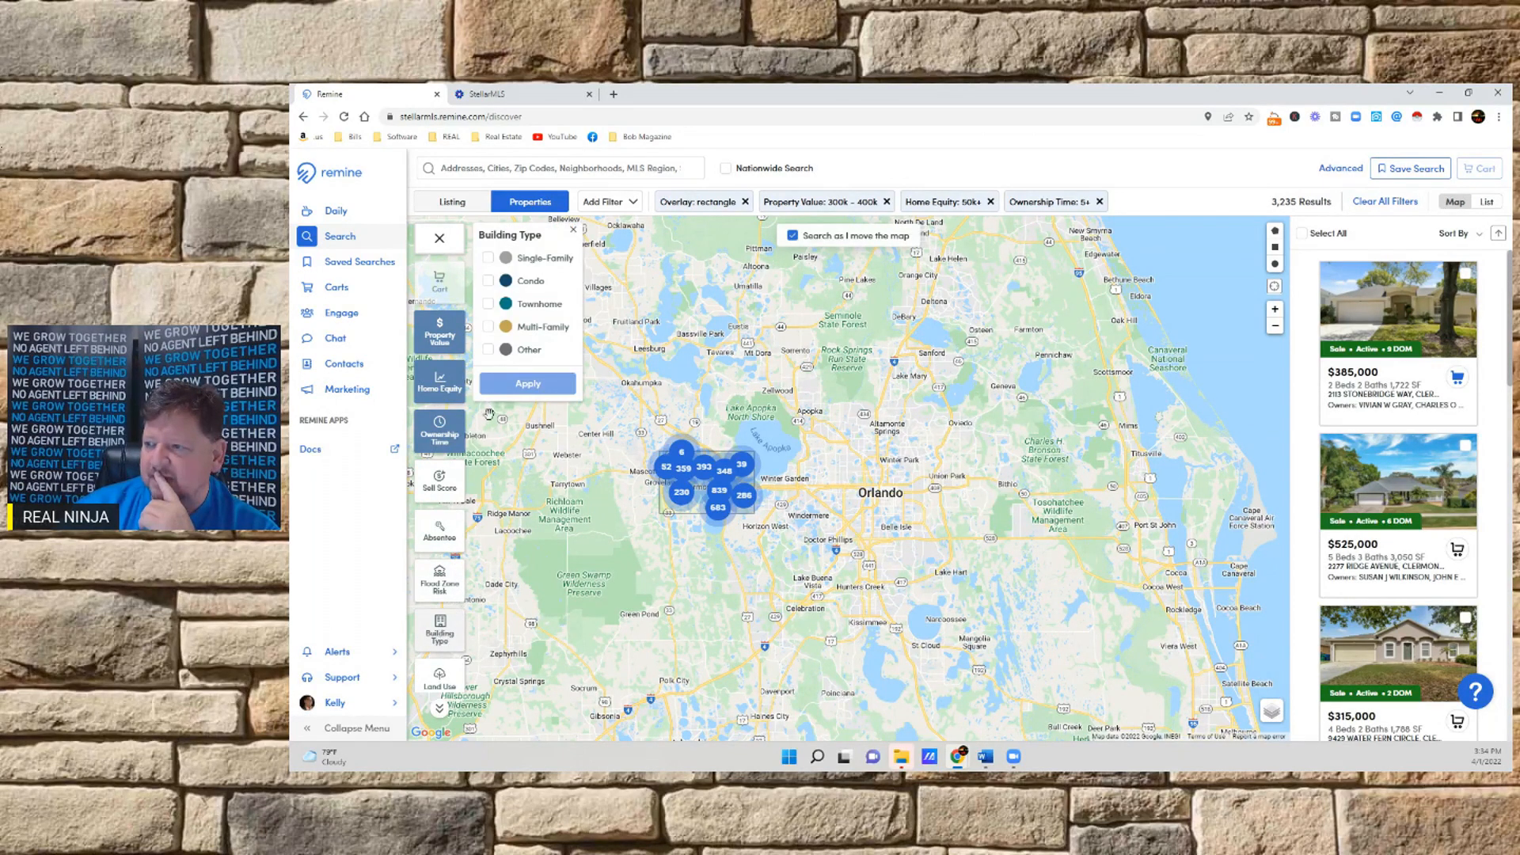
pyautogui.click(488, 258)
pyautogui.click(524, 384)
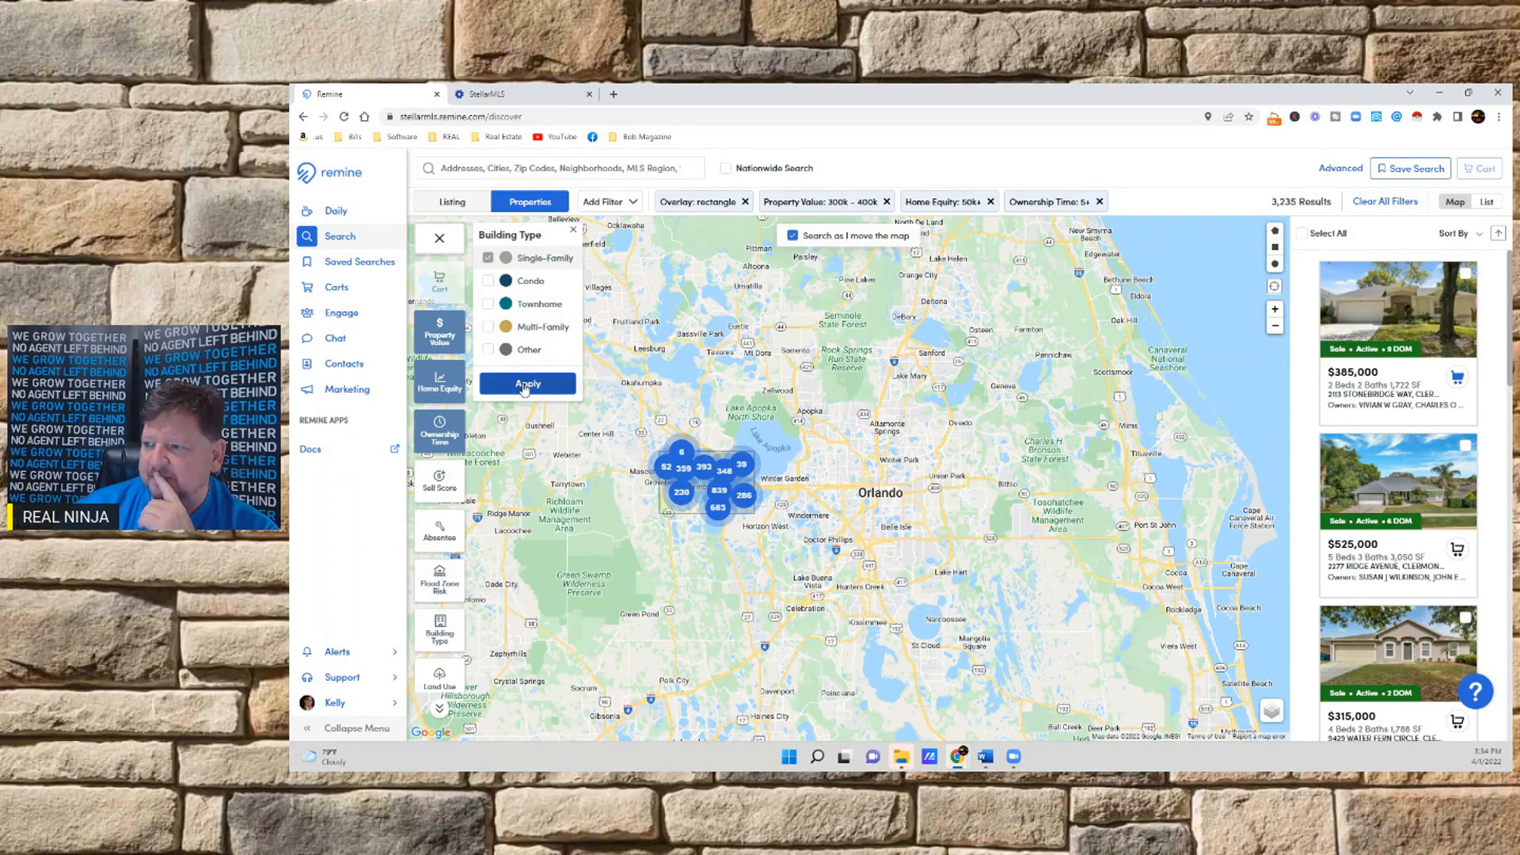